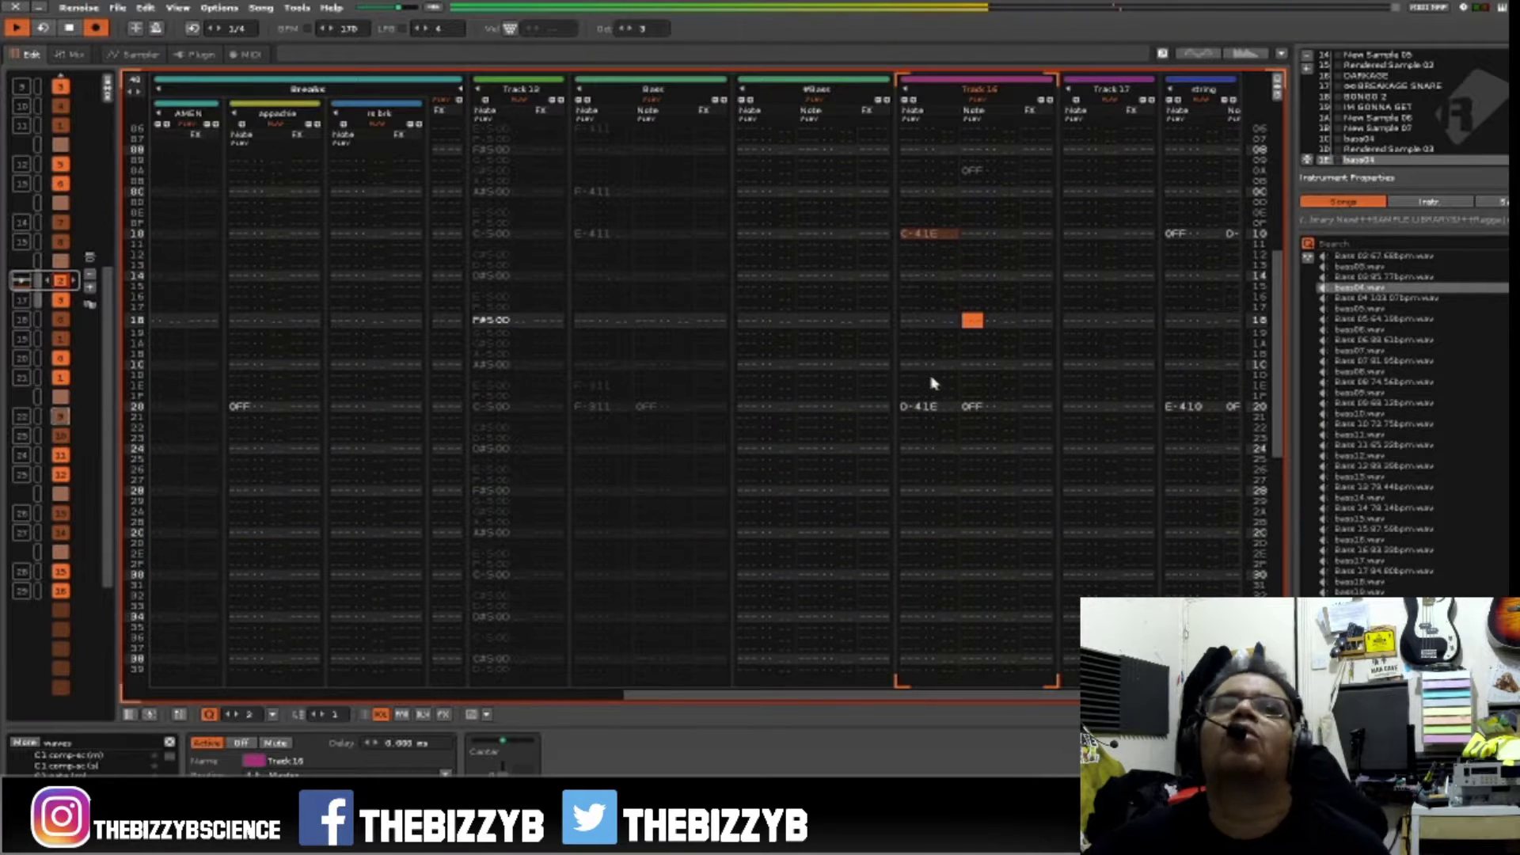
Step: Move the F-3 note at row 28 of Track 16 into the first note column with pattern follow off, and re-enable follow
left_click(133, 29)
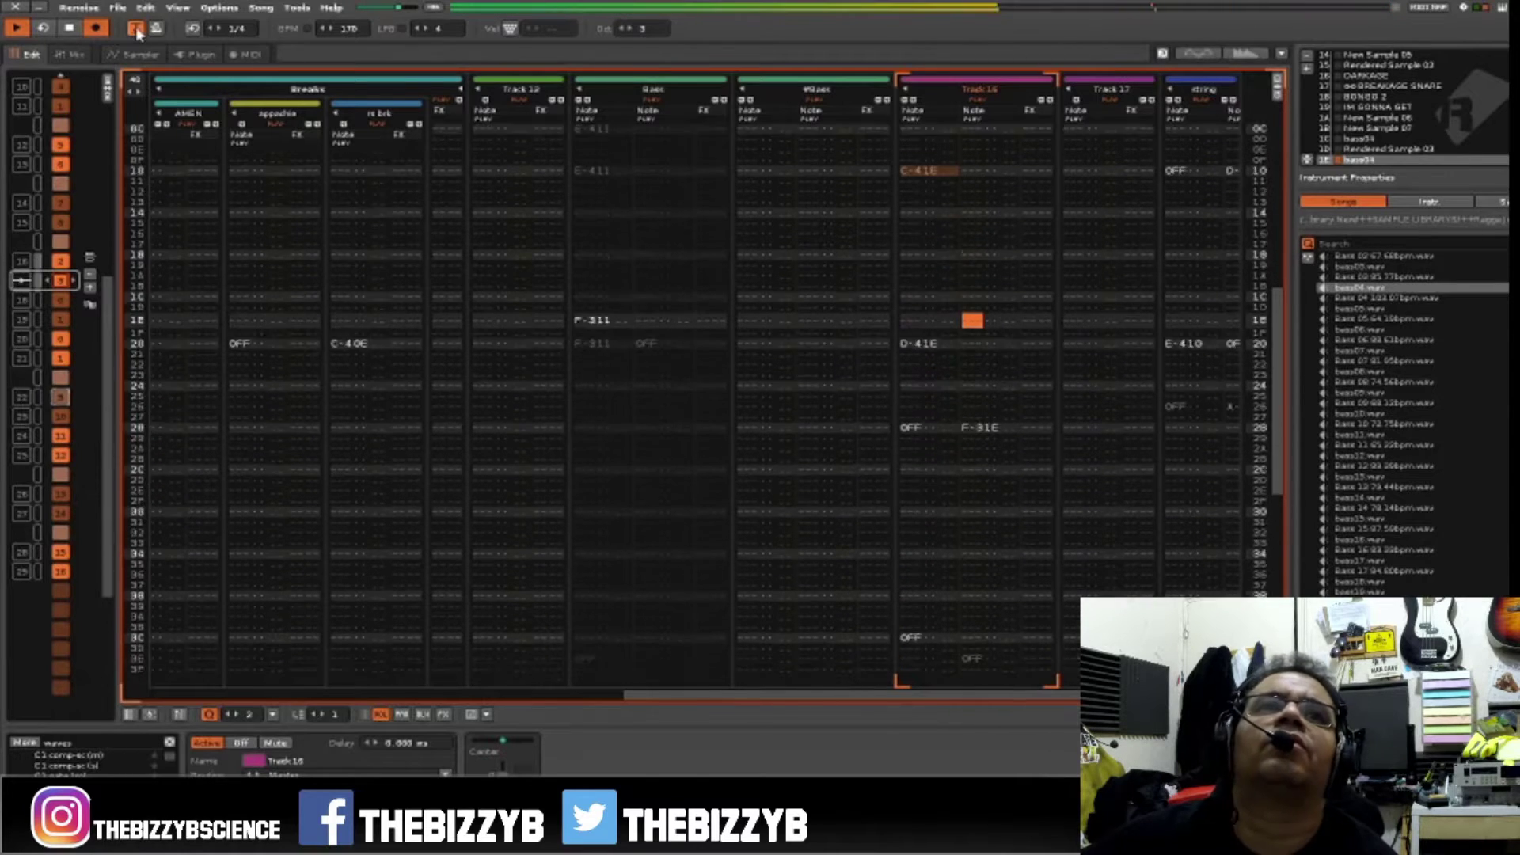
key("Scroll_Lock")
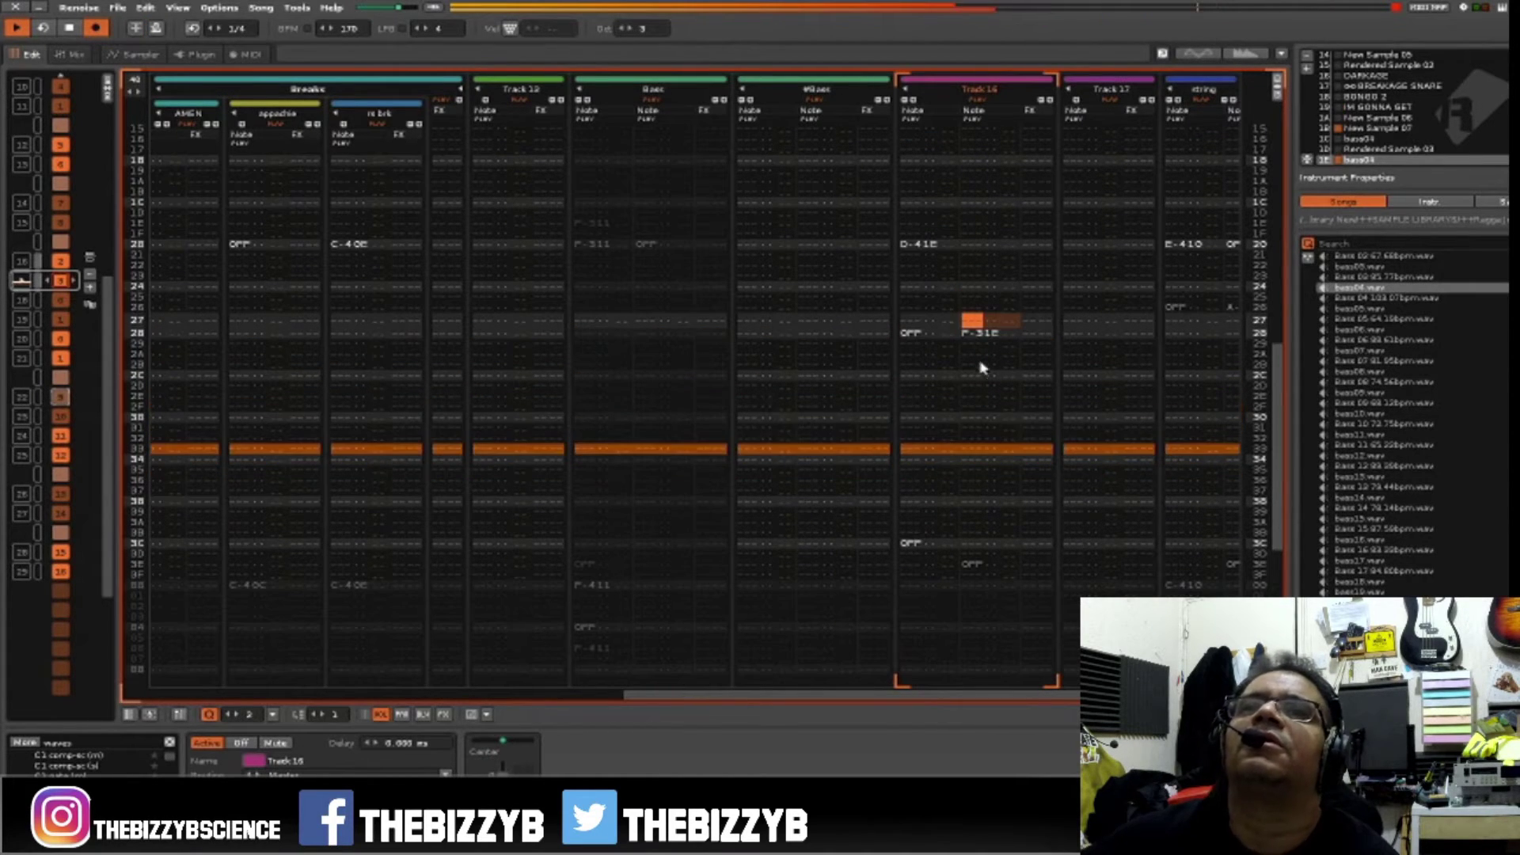
left_click(976, 331)
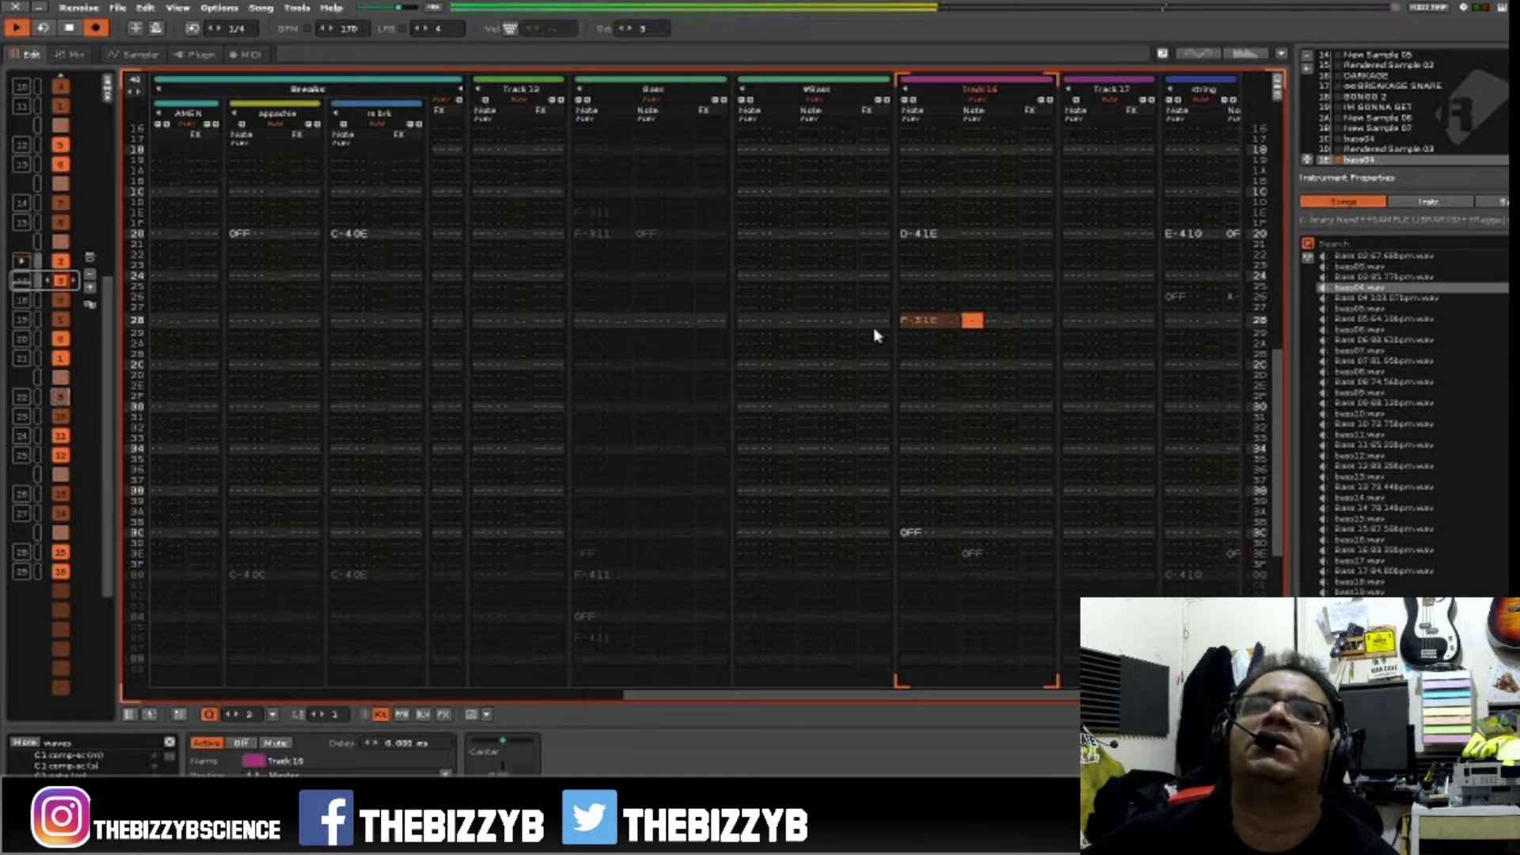
left_click(135, 28)
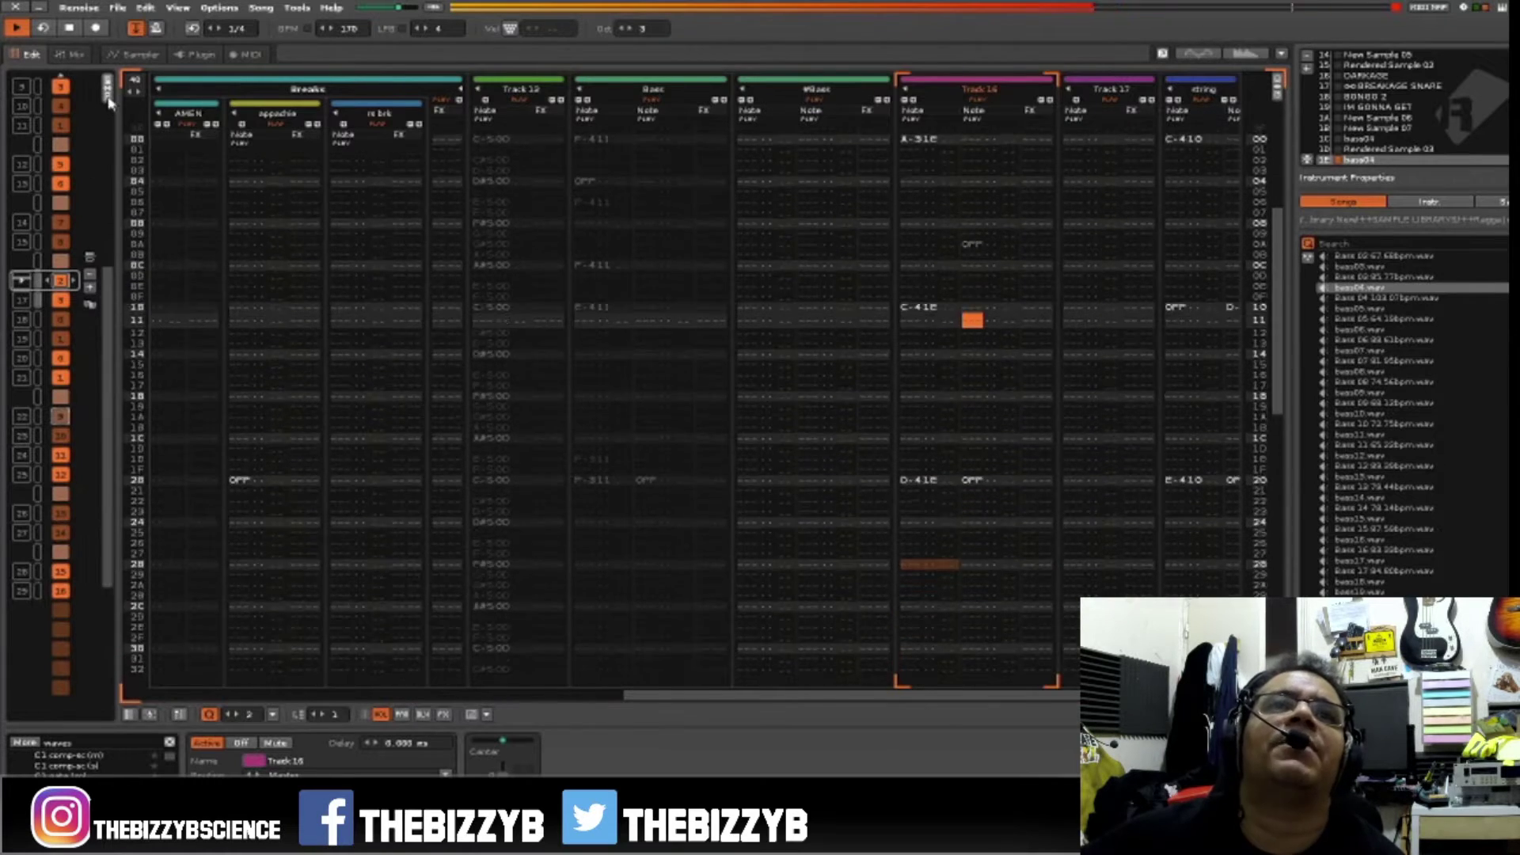
Step: Show the pattern matrix and copy Track 16's first two slots in the #String section
left_click(108, 93)
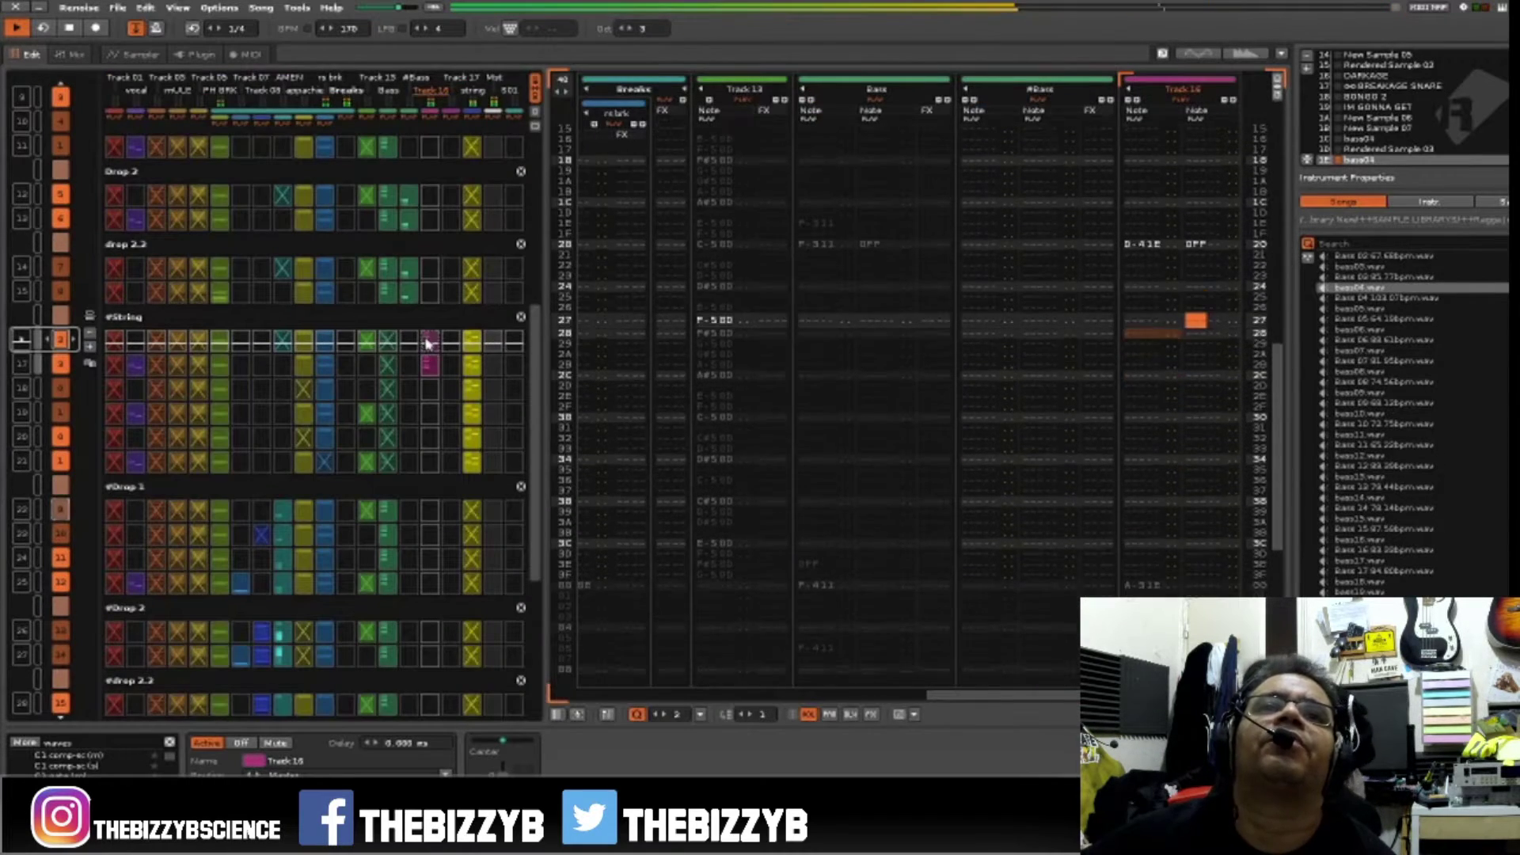
left_click_drag(429, 342, 429, 366)
right_click(429, 368)
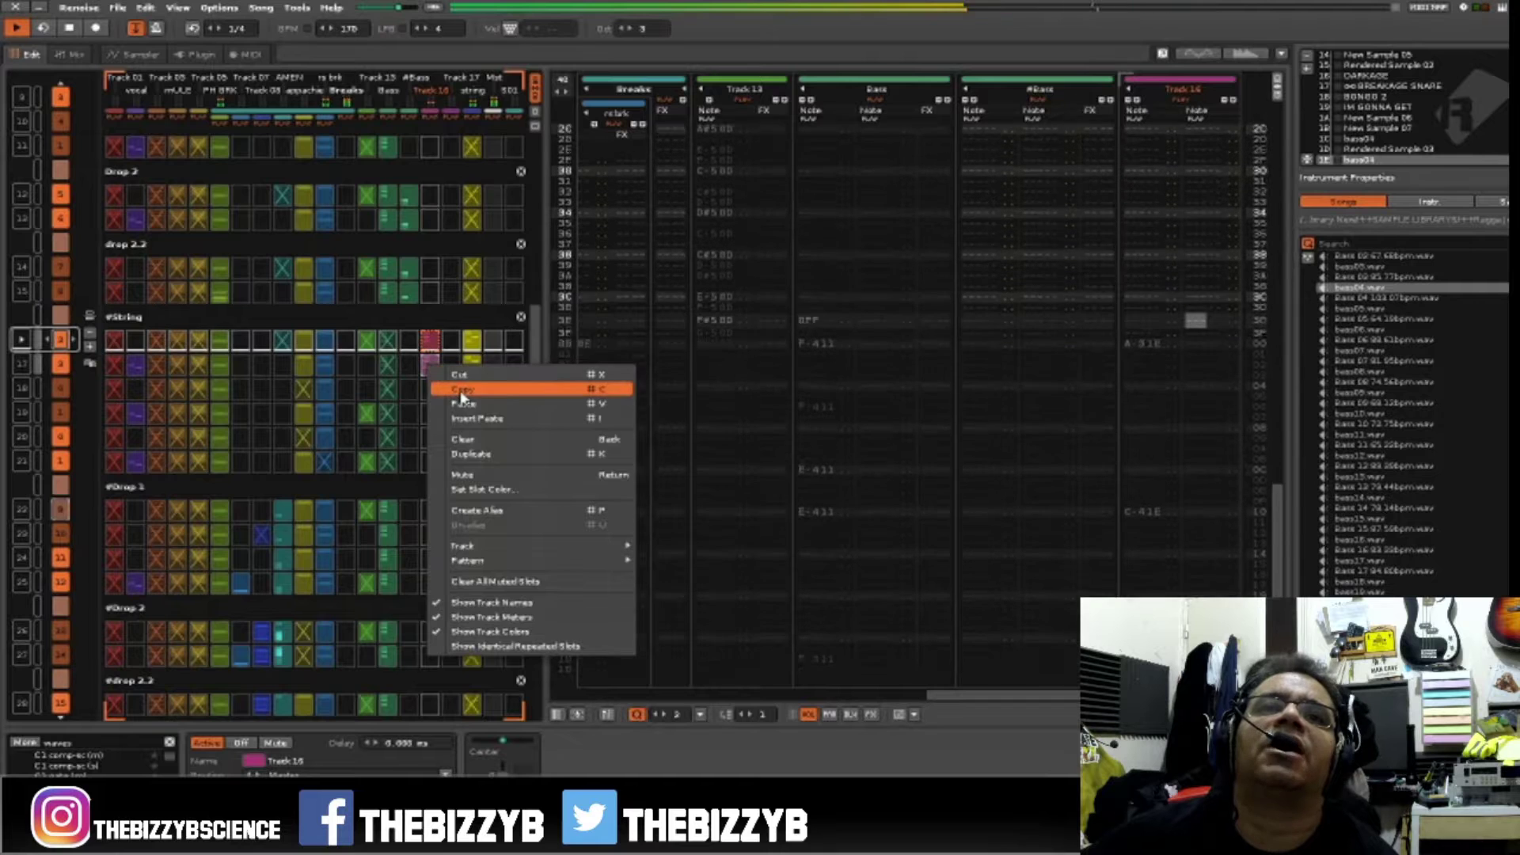
left_click(461, 390)
Step: Paste the copied Track 16 slots into the remaining #String patterns, positions 18 to 21
key("space")
key("space")
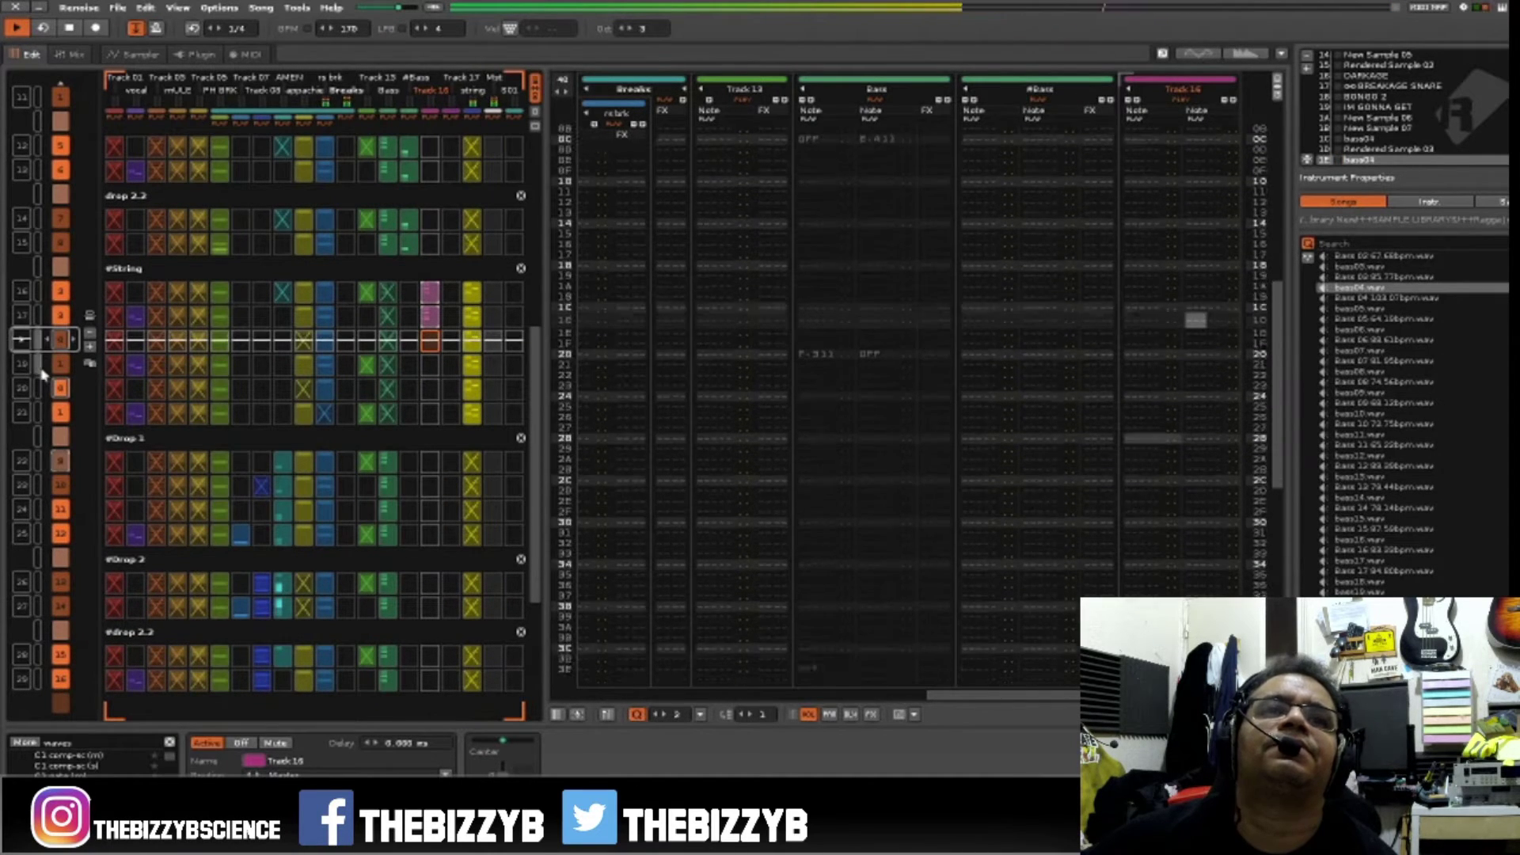
right_click(422, 342)
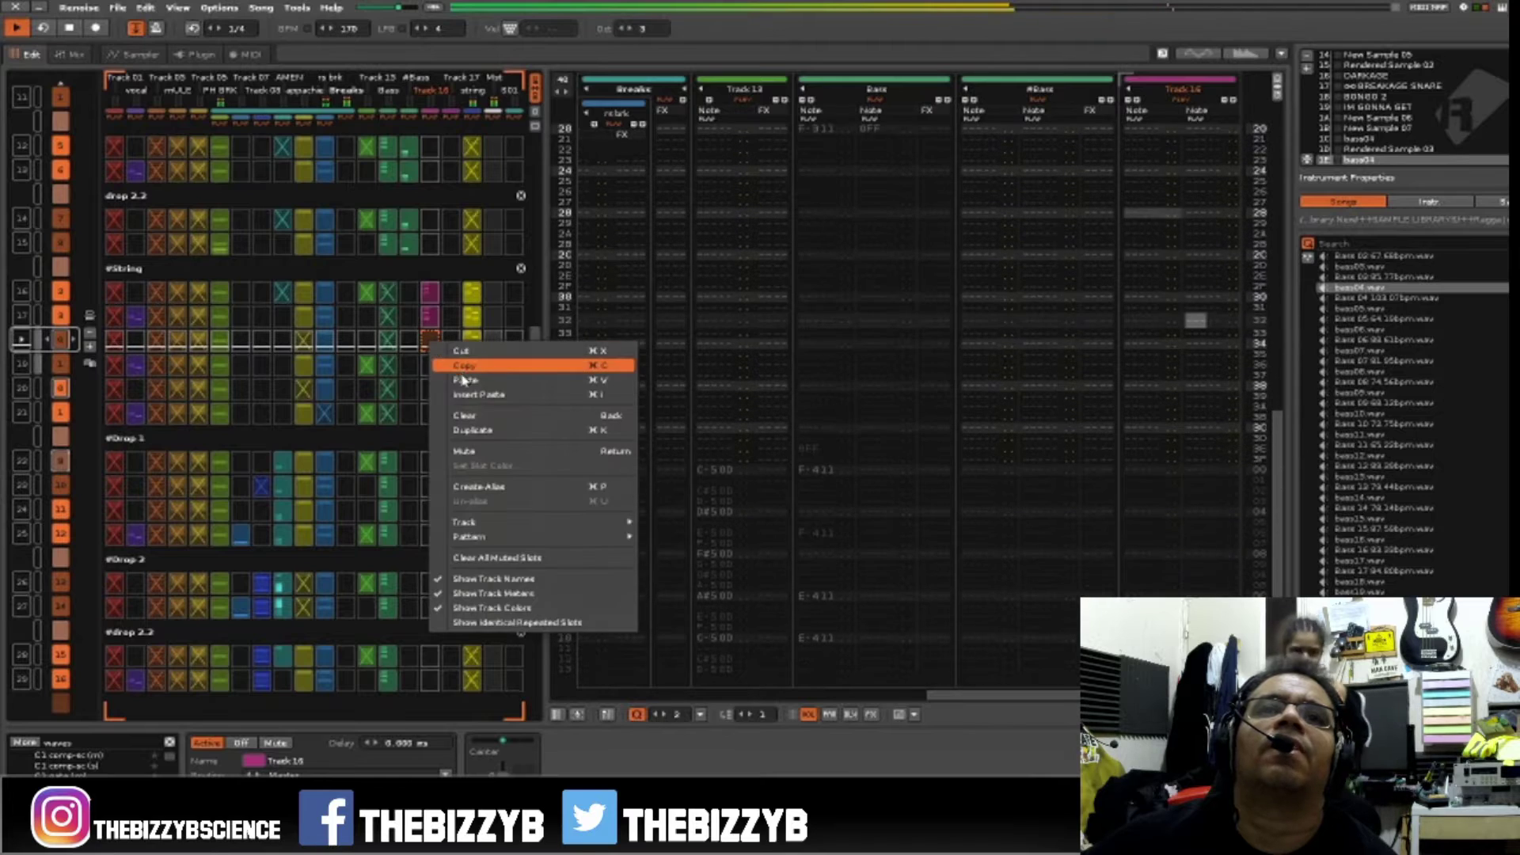
left_click(459, 354)
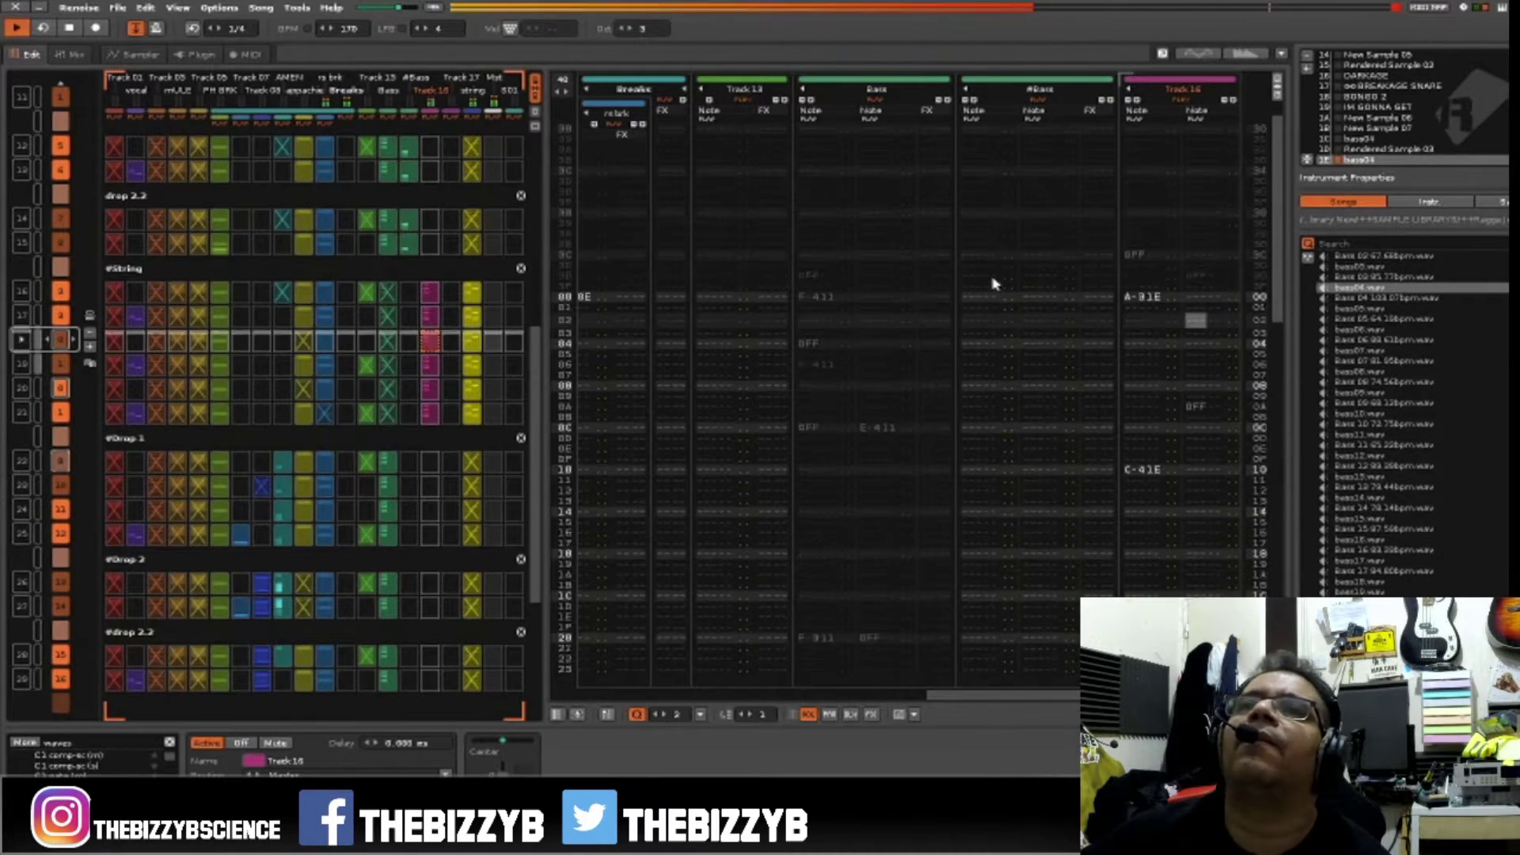
Step: Play back pattern 18 and enter a G-3 note at row 08 in Track 16's first note column
key("space")
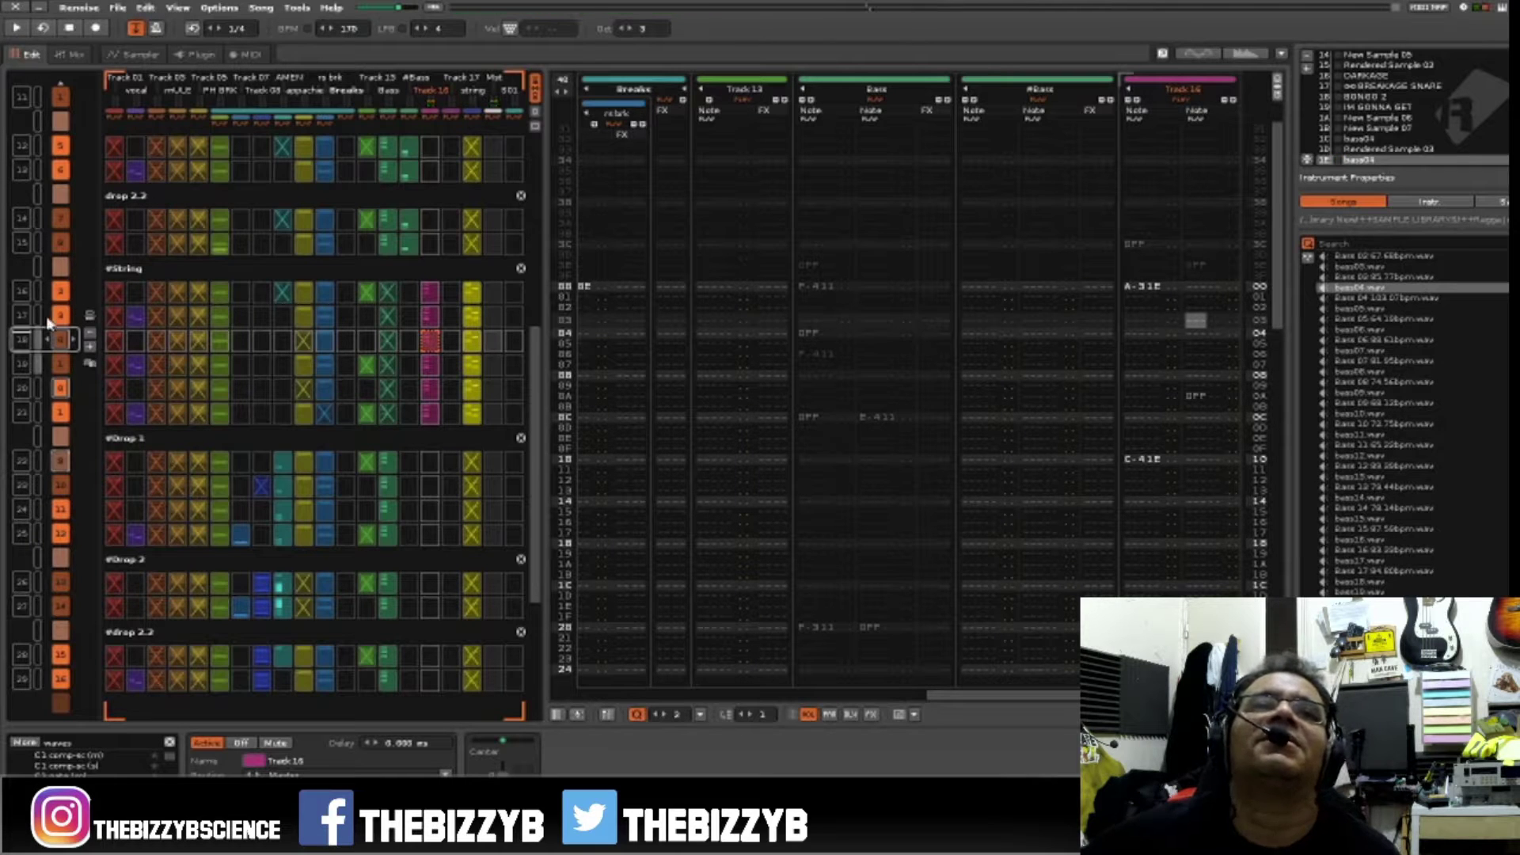
key("space")
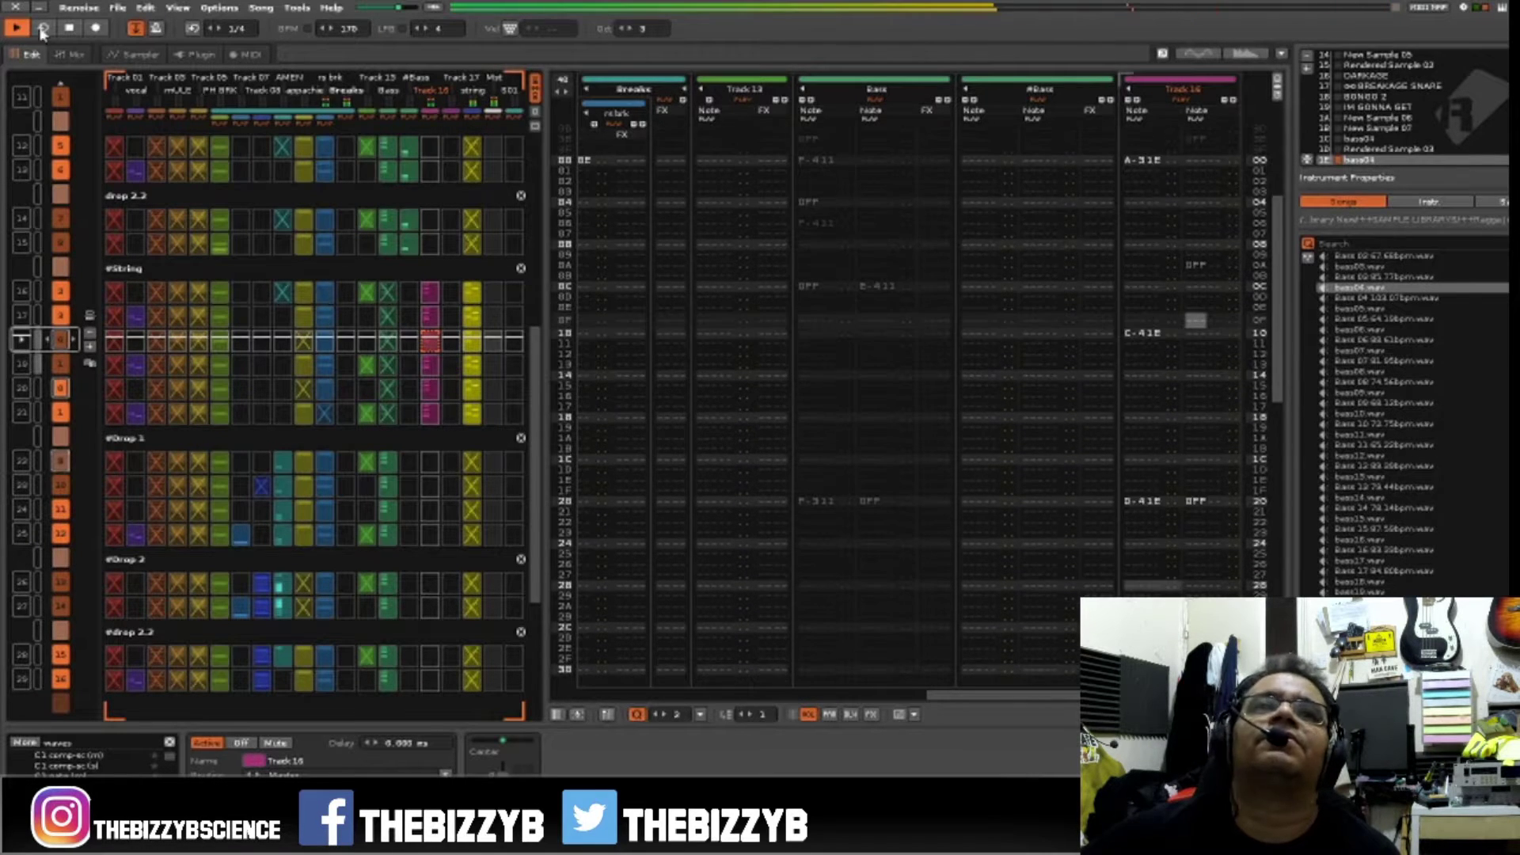
key("space")
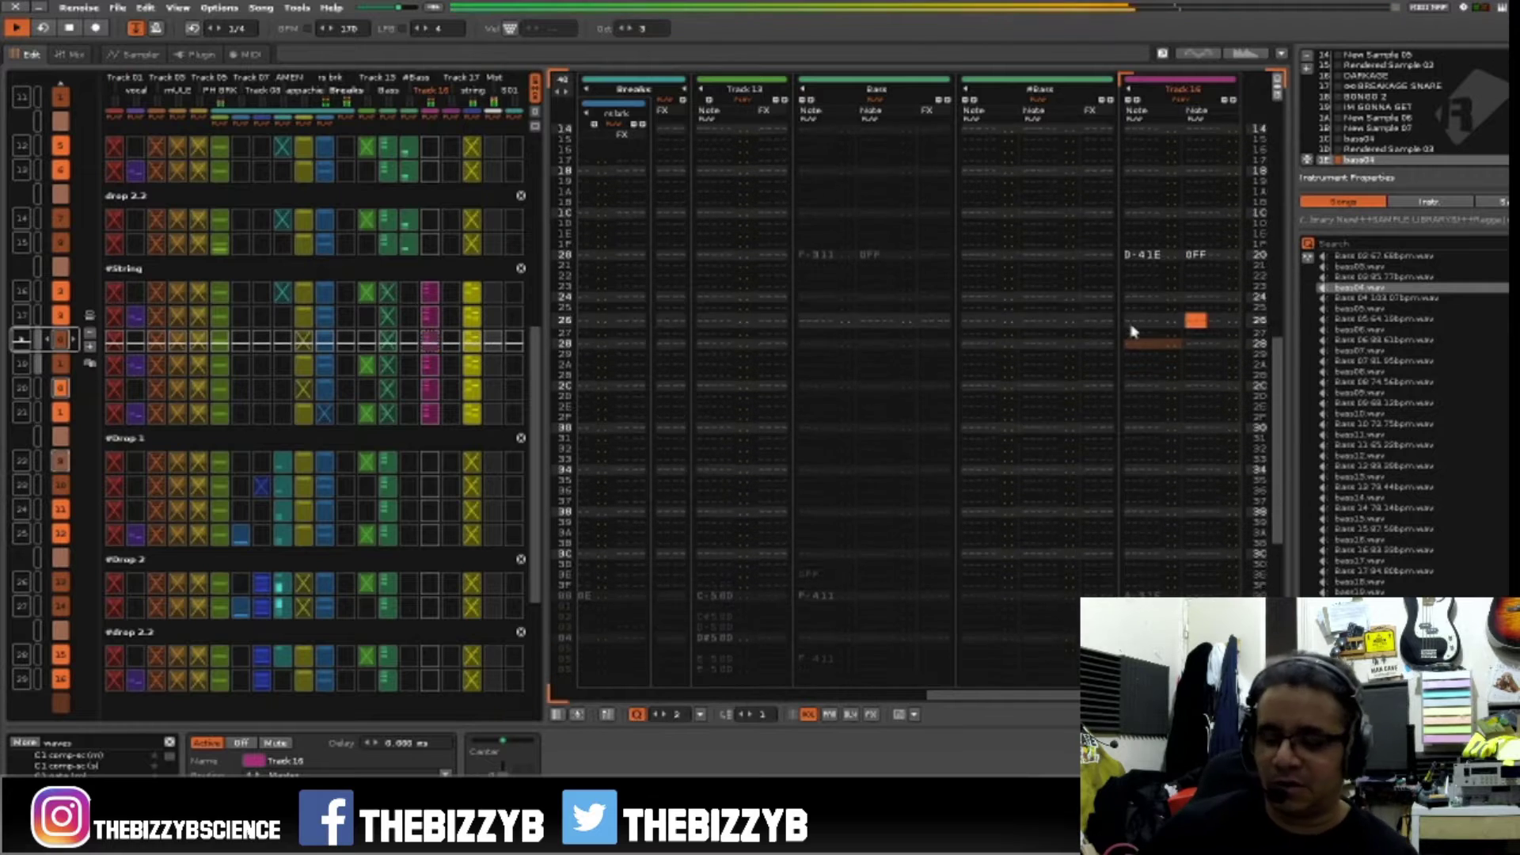
scroll(1132, 331, "up", 16)
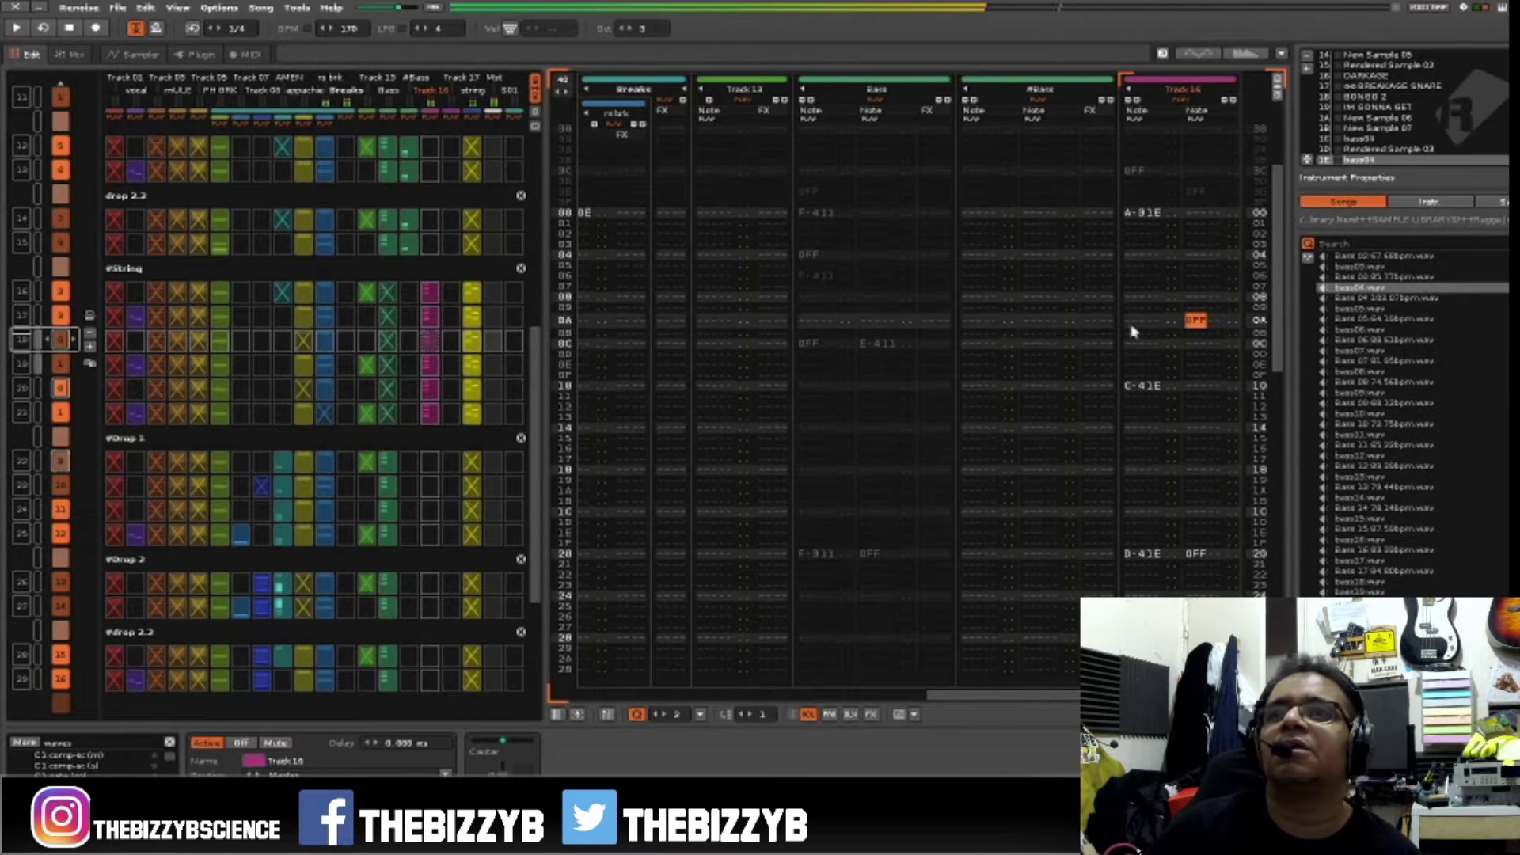
key("Left")
key("Left")
key("Left")
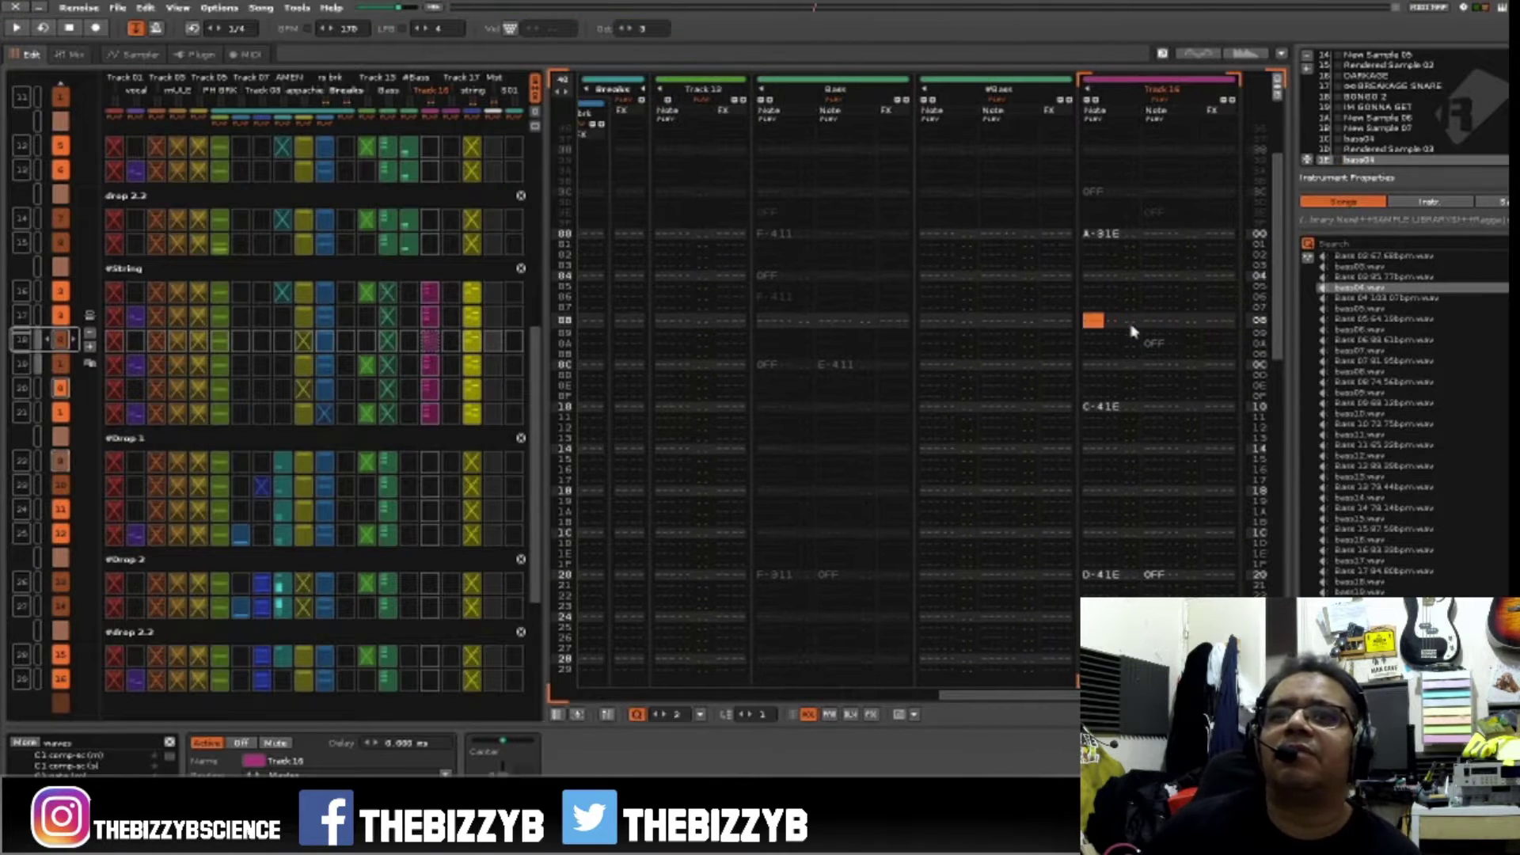
key("space")
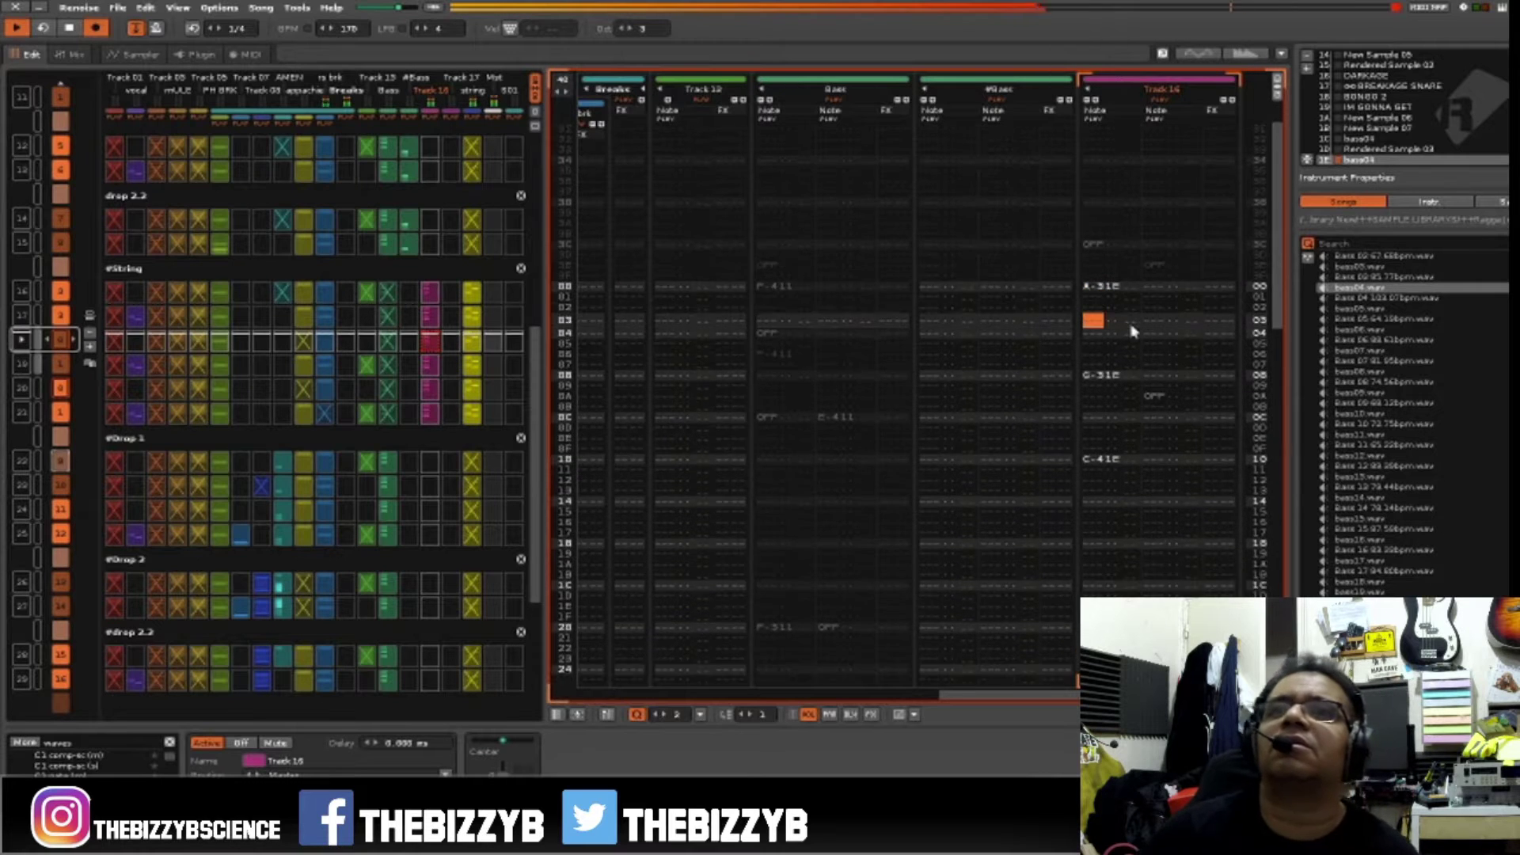
key("space")
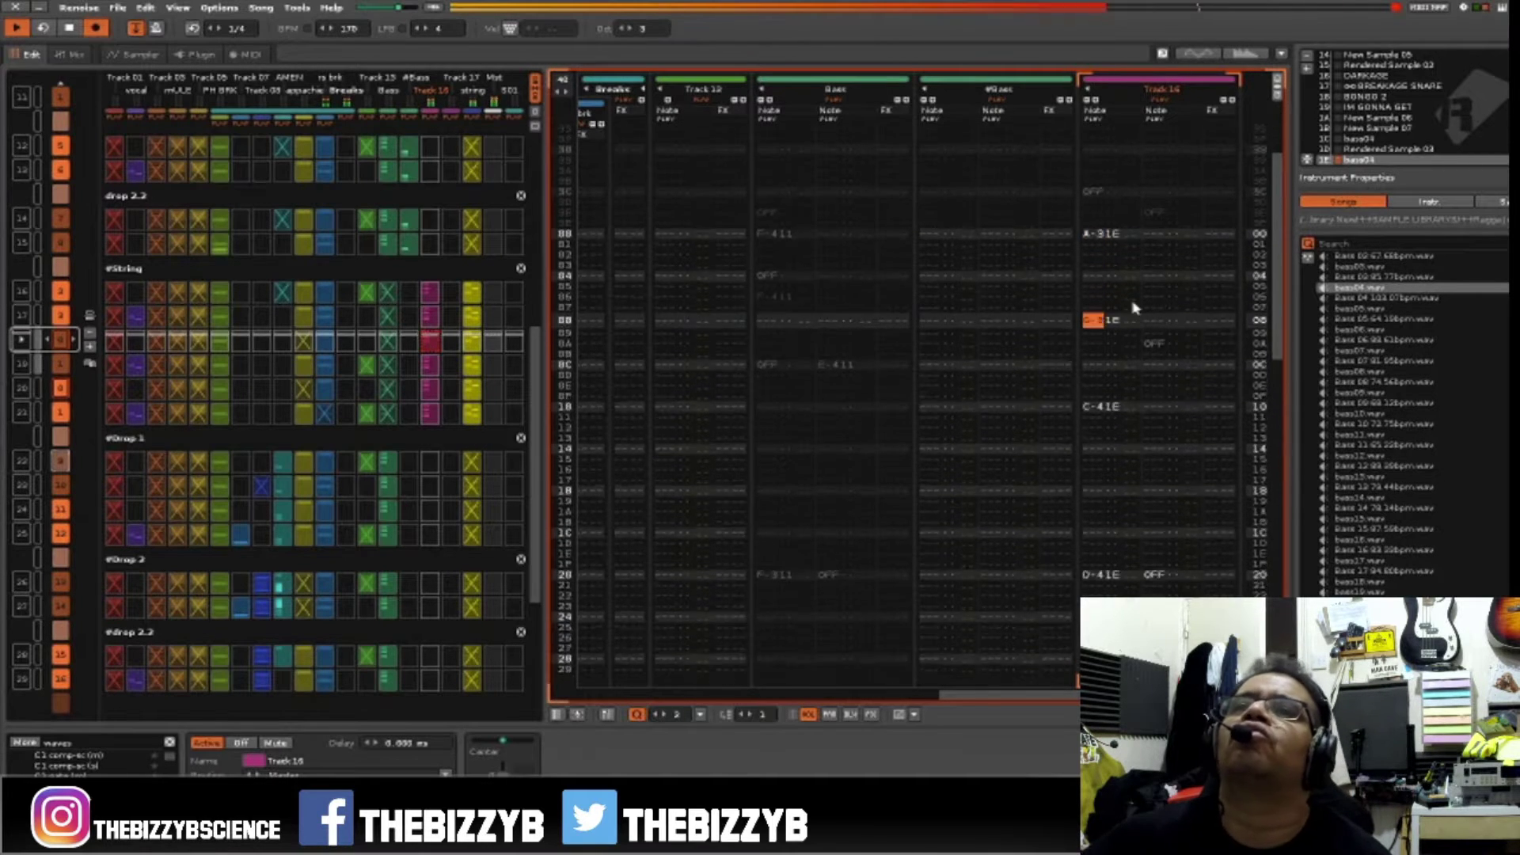
Step: Add a G-3 note at row 0C in Track 16's first note column and replay the pattern
key("space")
key("Return")
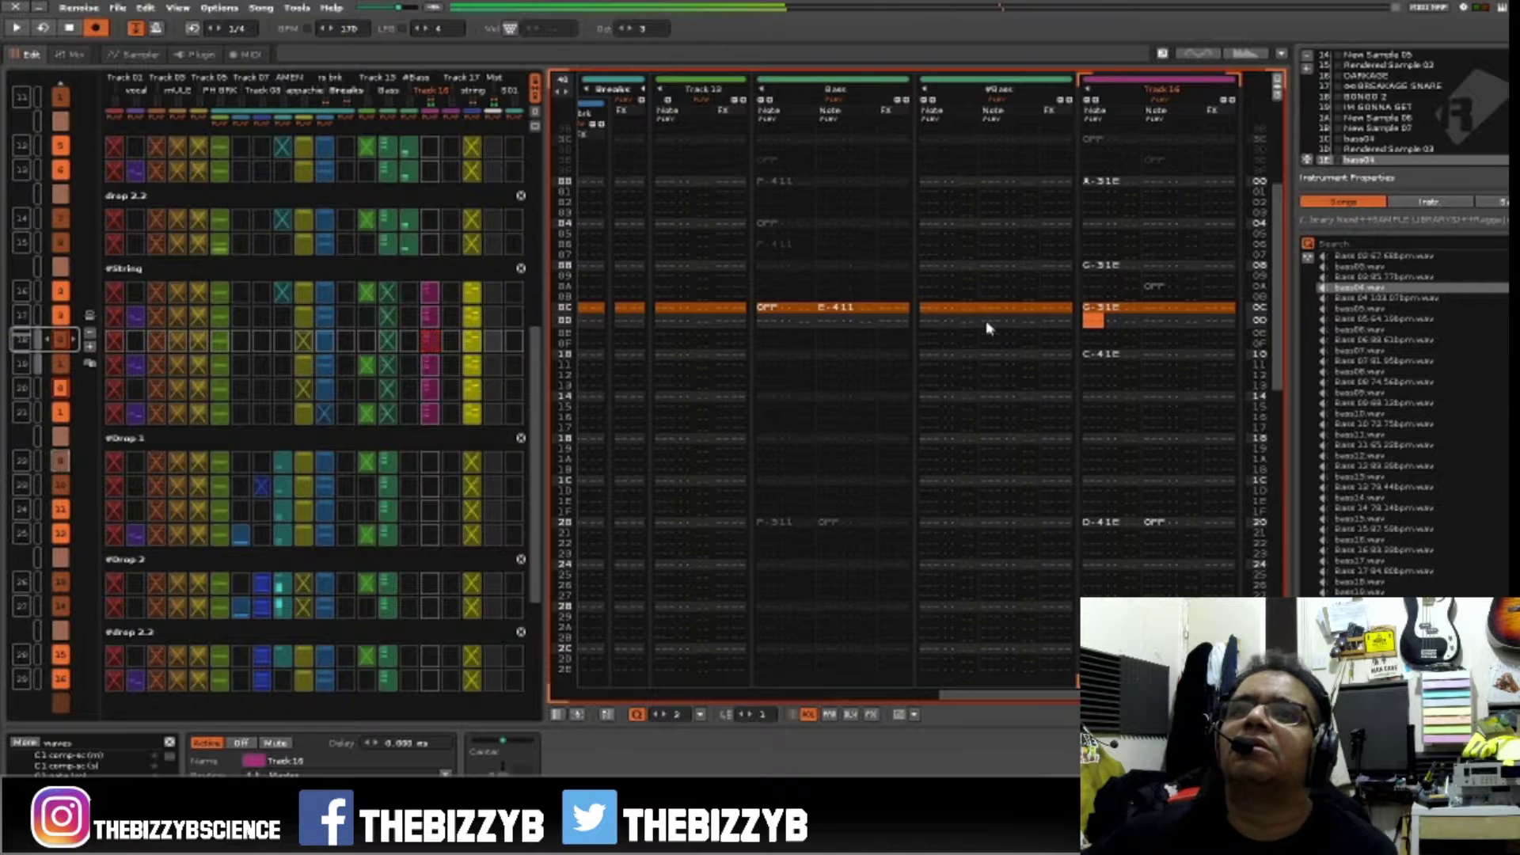
key("Up")
key("Up")
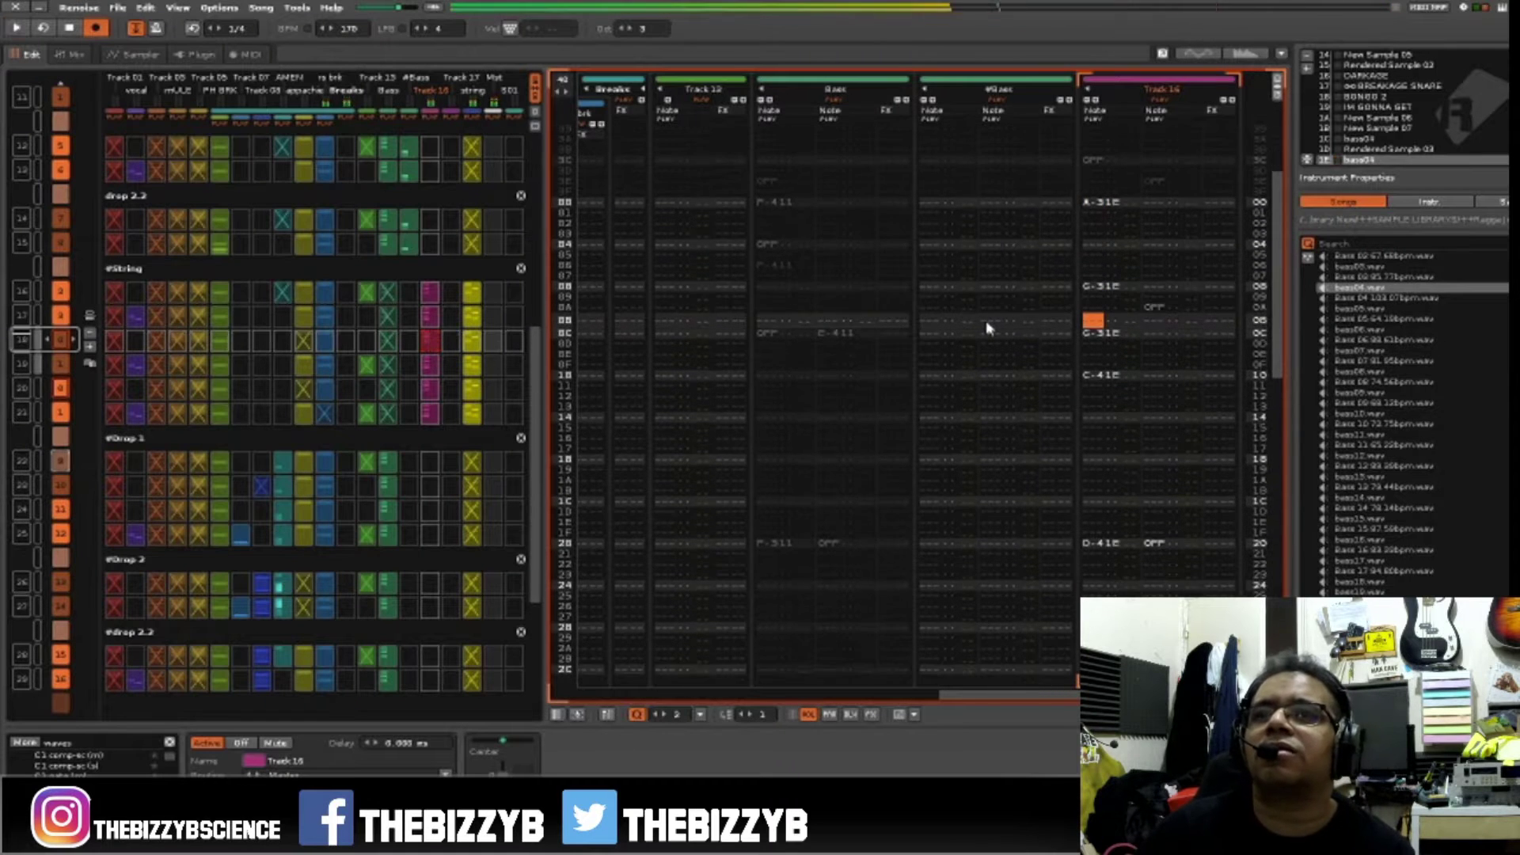
key("space")
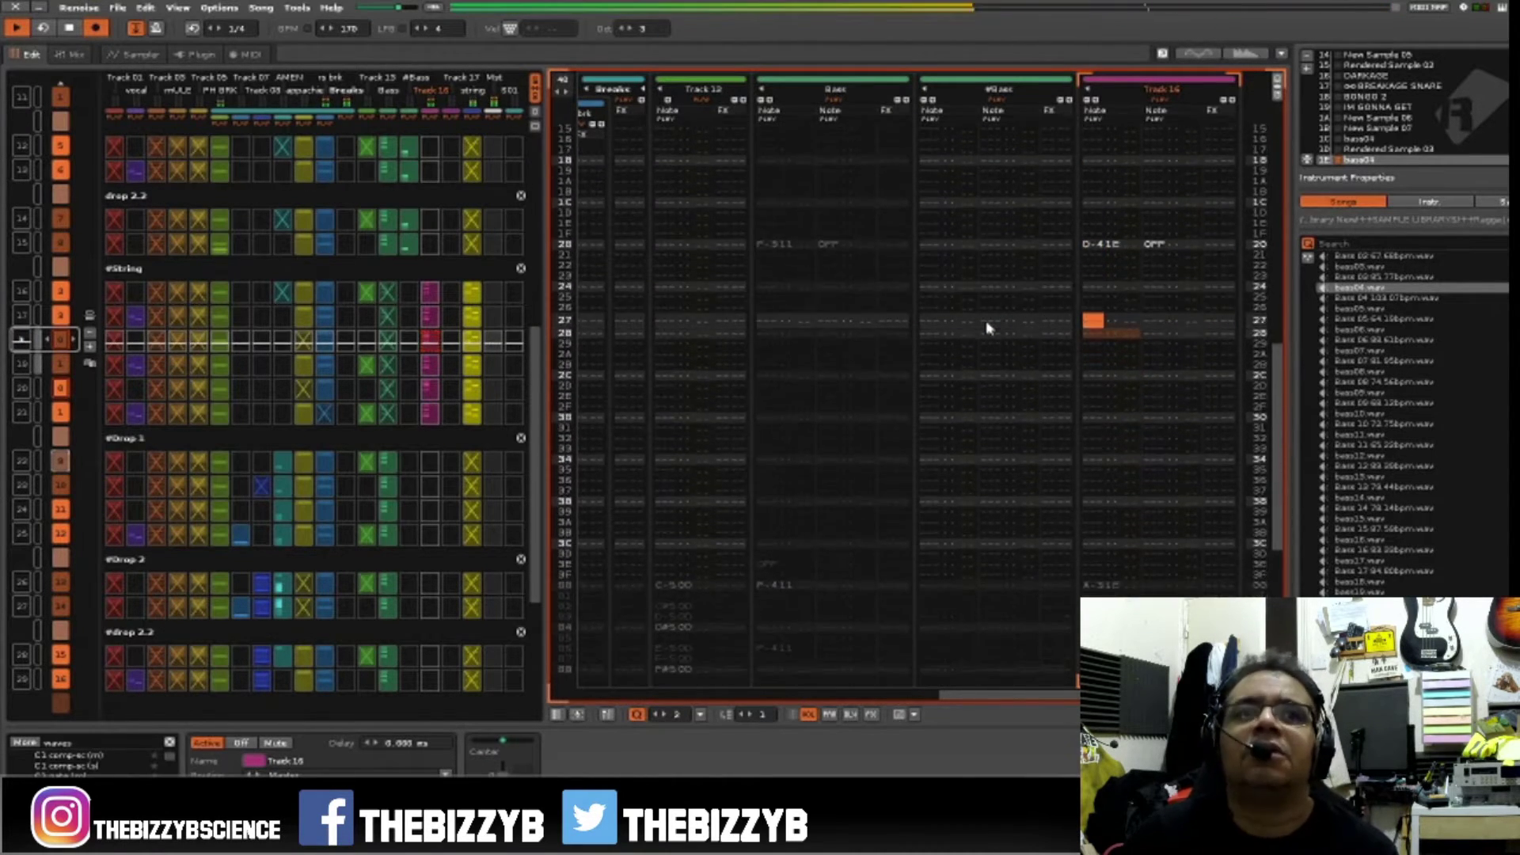
Step: Try entering a C-4 note at row 29 in Track 16's first note column
key("space")
key("q")
key("q")
key("w")
key("e")
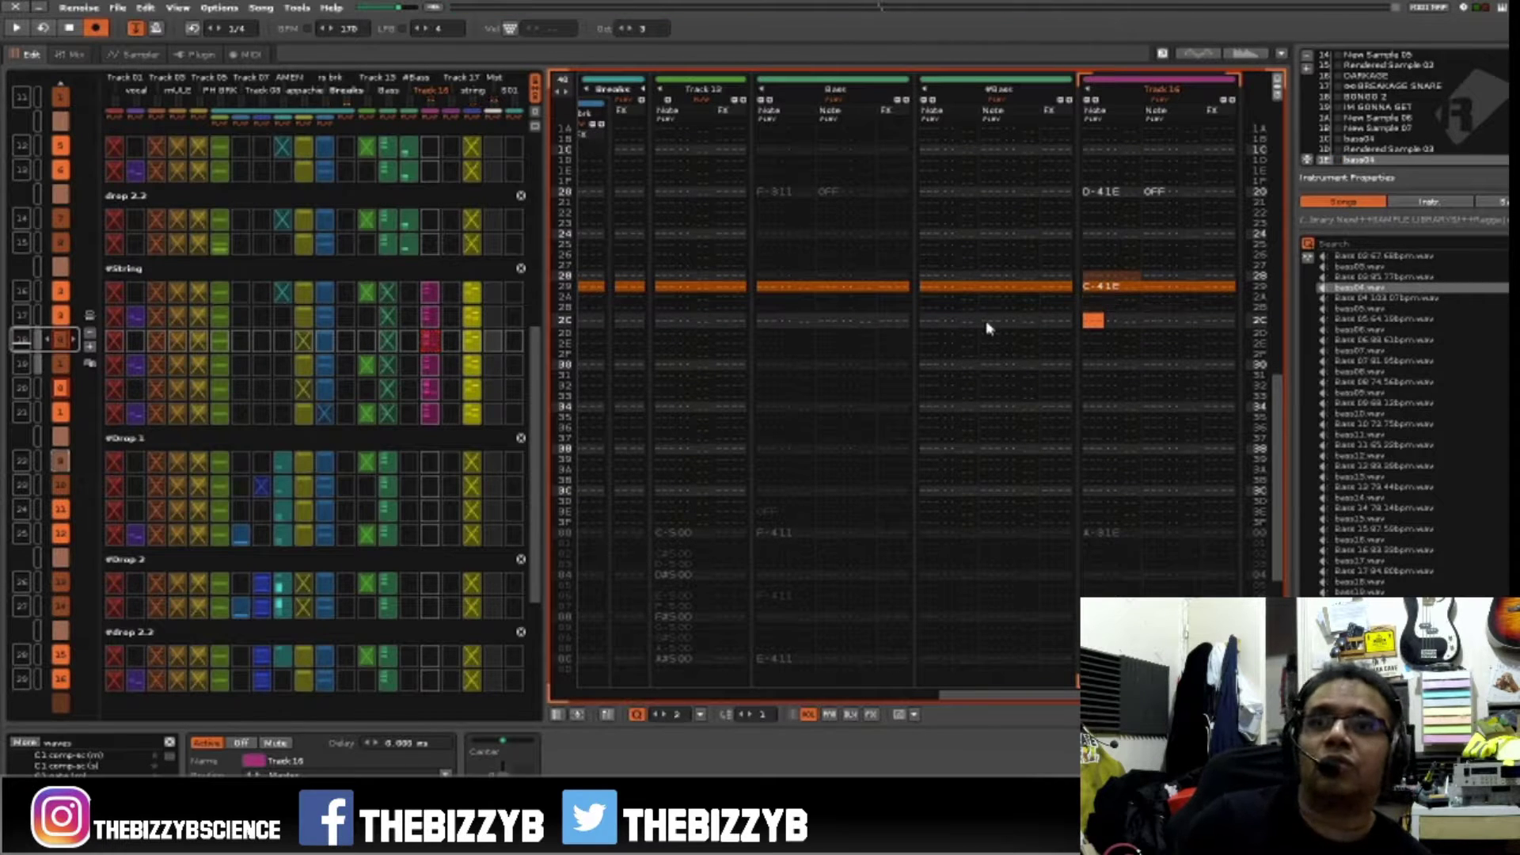
key("Escape")
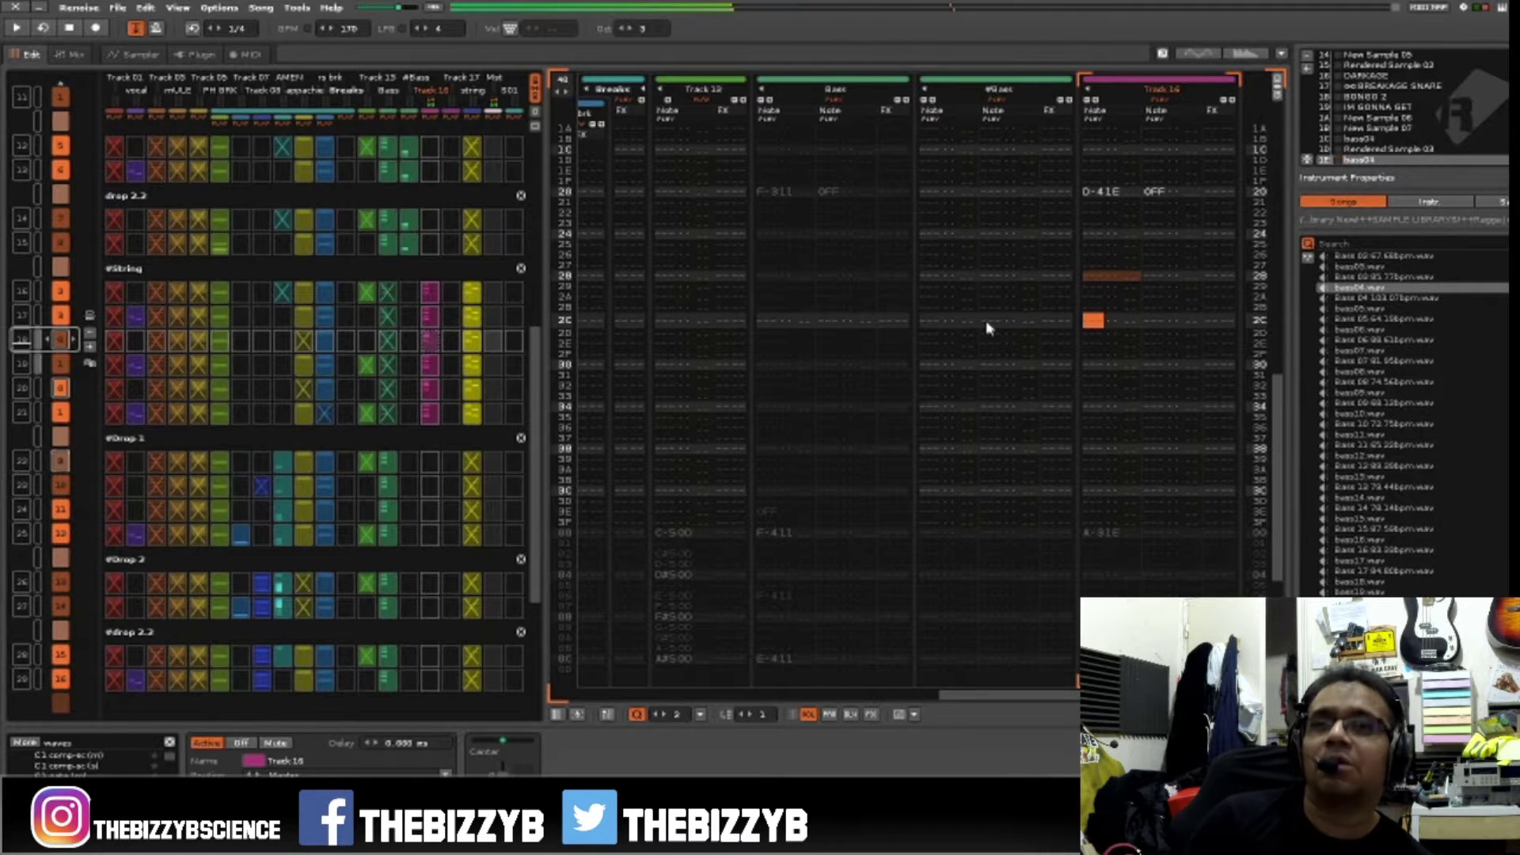
Step: Add G-3 notes at rows 0A and 0E of Track 16 and clear the note at row 08
key("space")
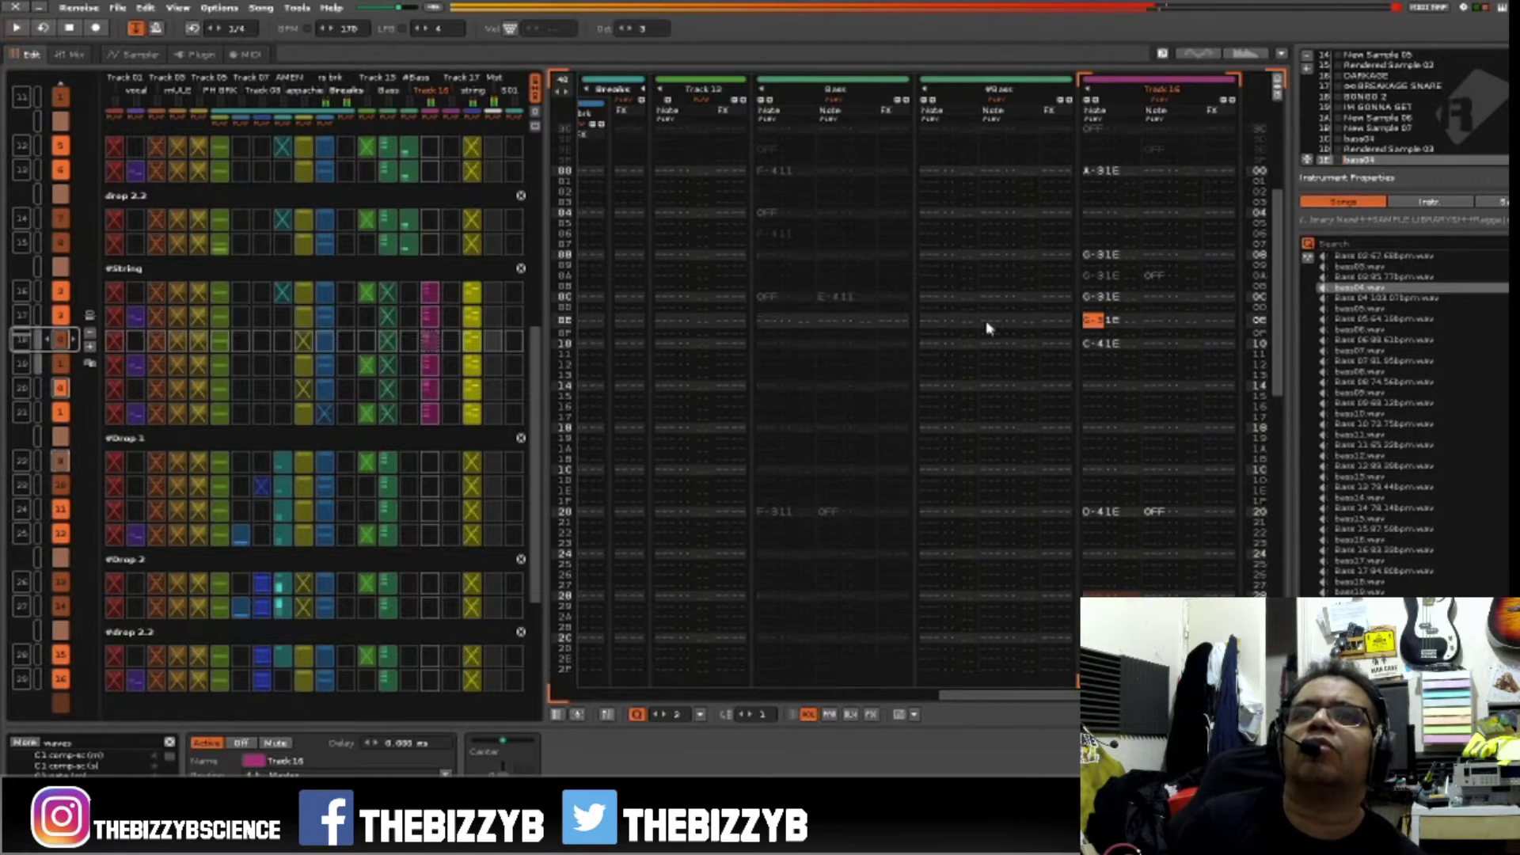
key("space")
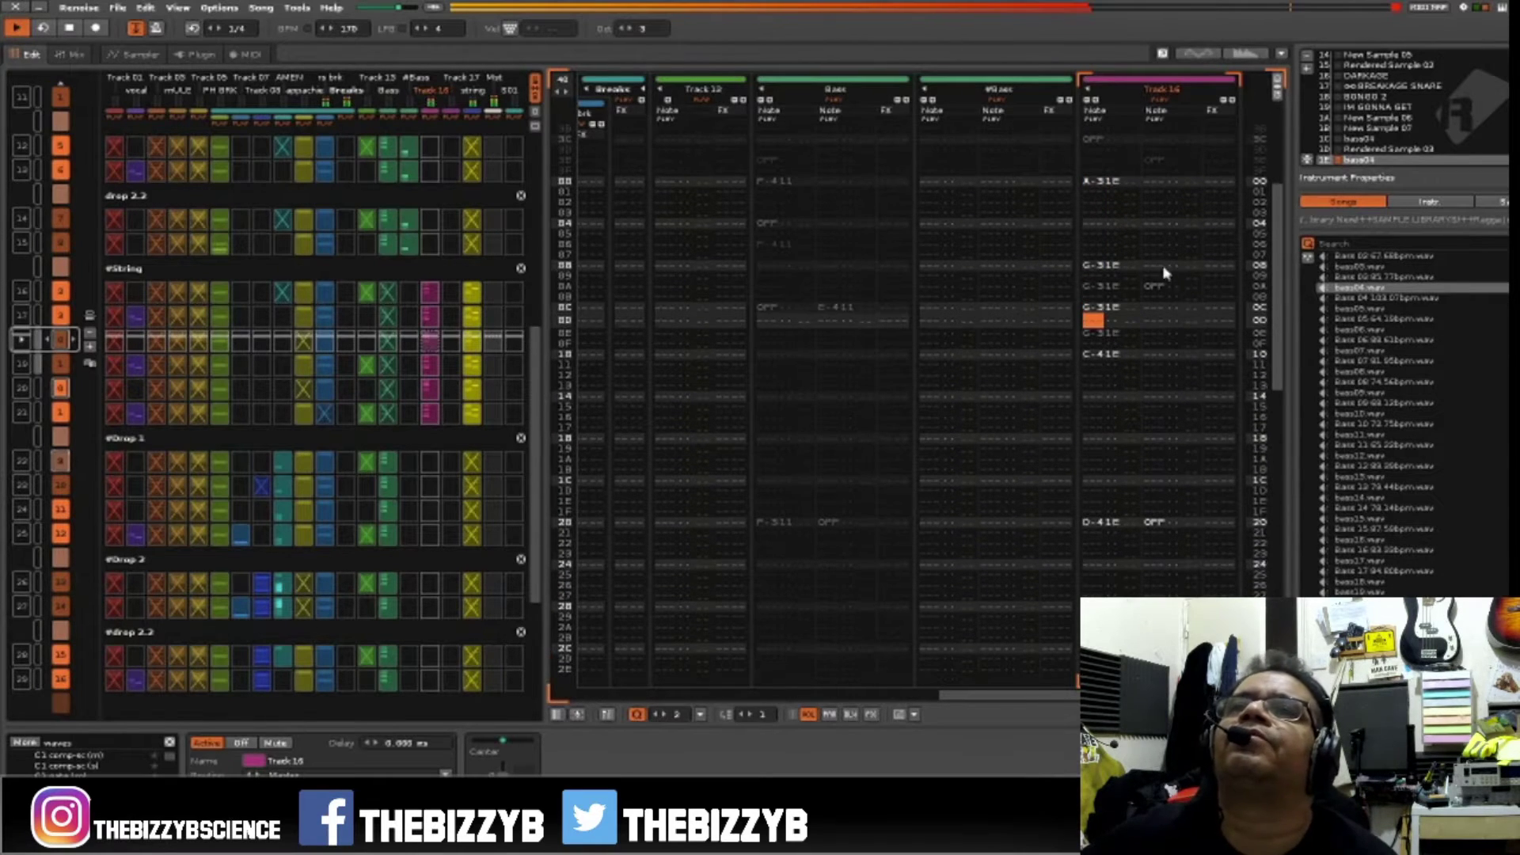
key("space")
key("Escape")
key("space")
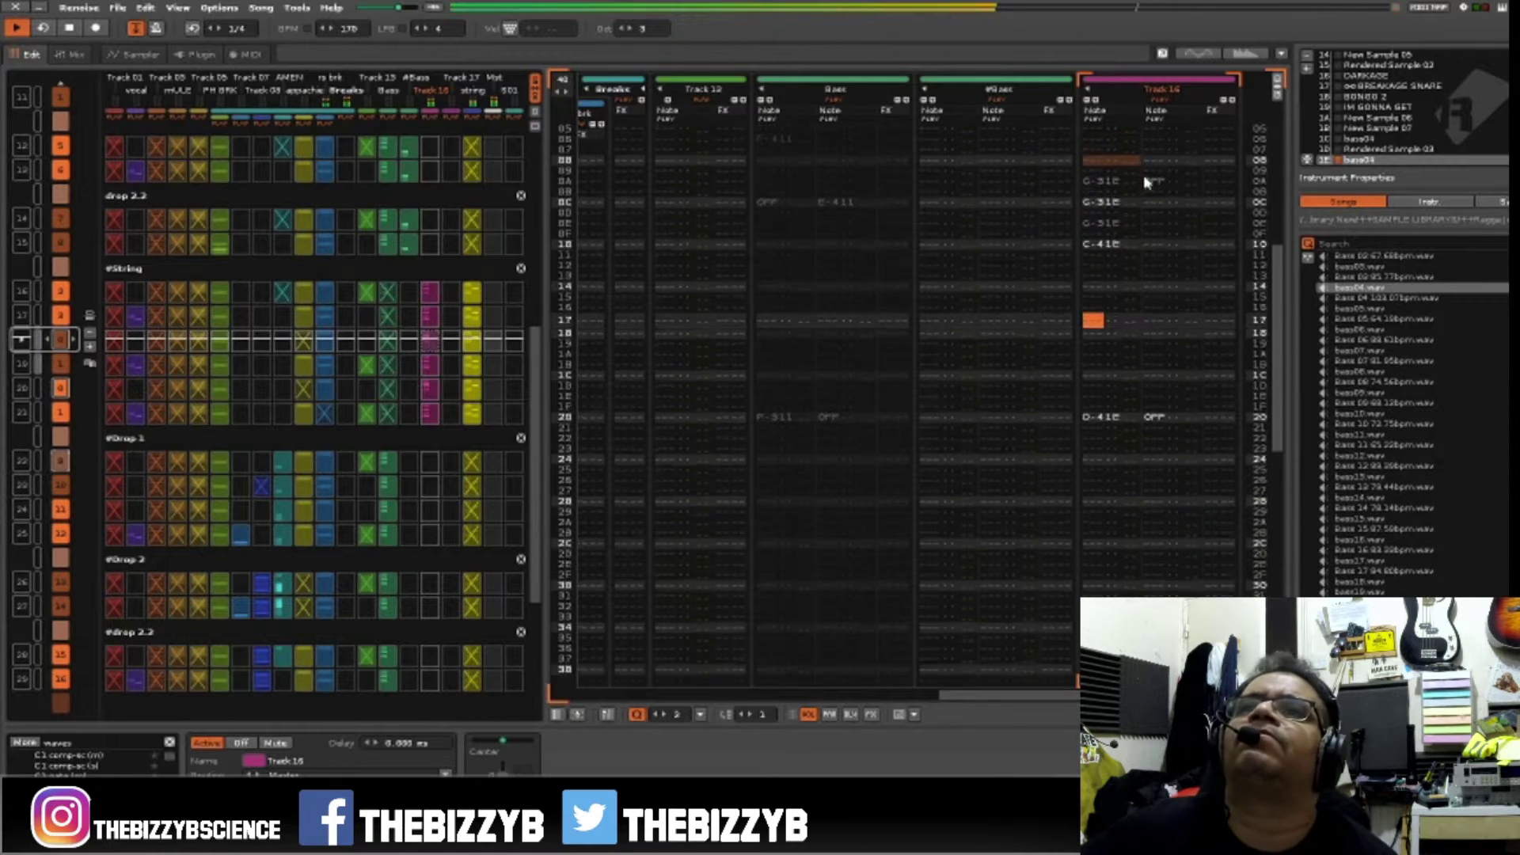
key("space")
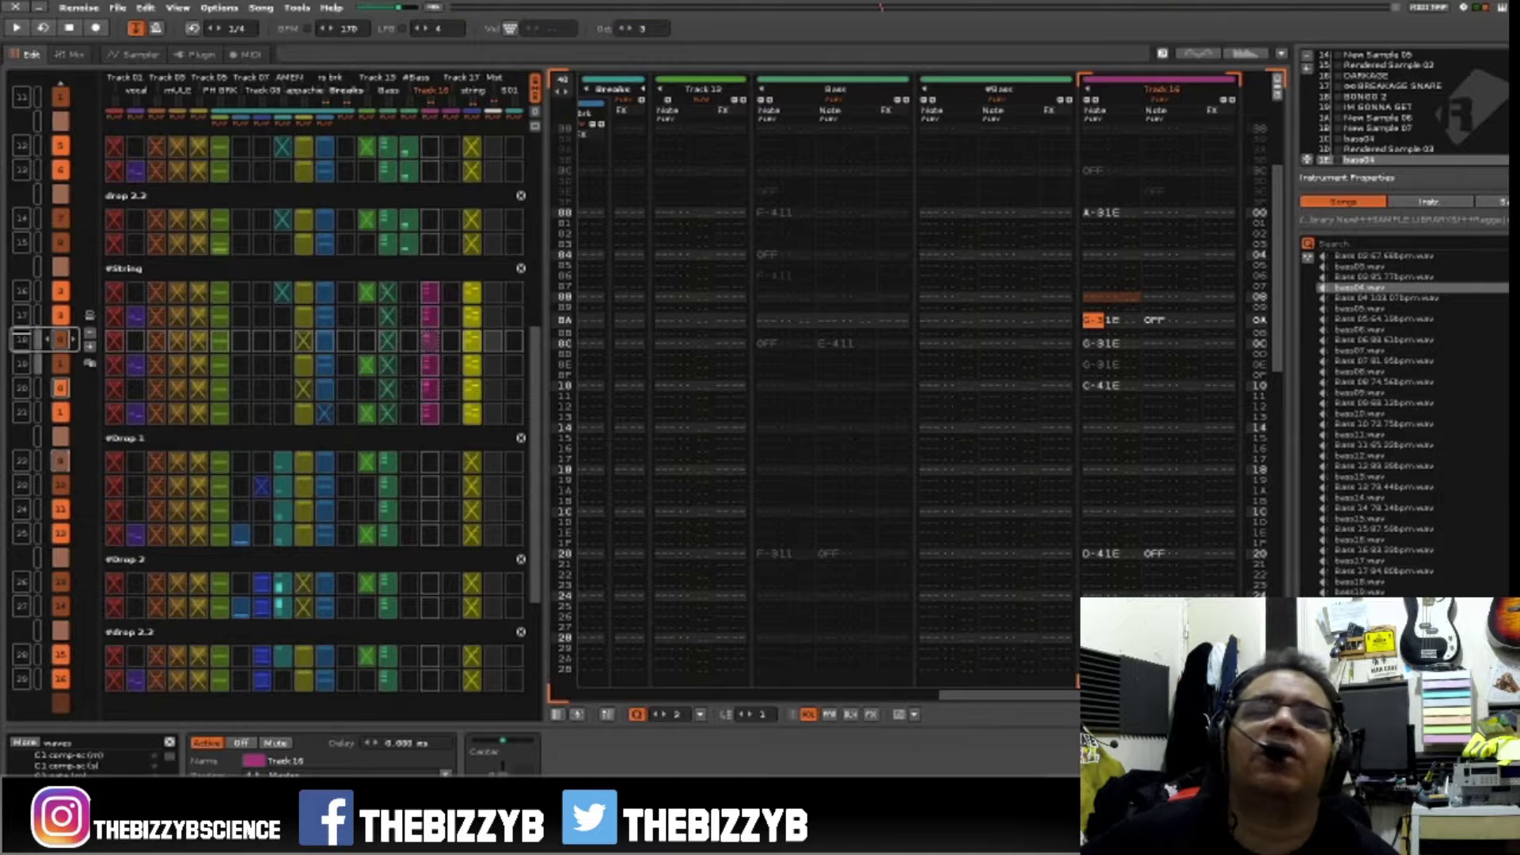
Step: Record a G-3 note at row 1A in Track 16's second note column during playback
key("space")
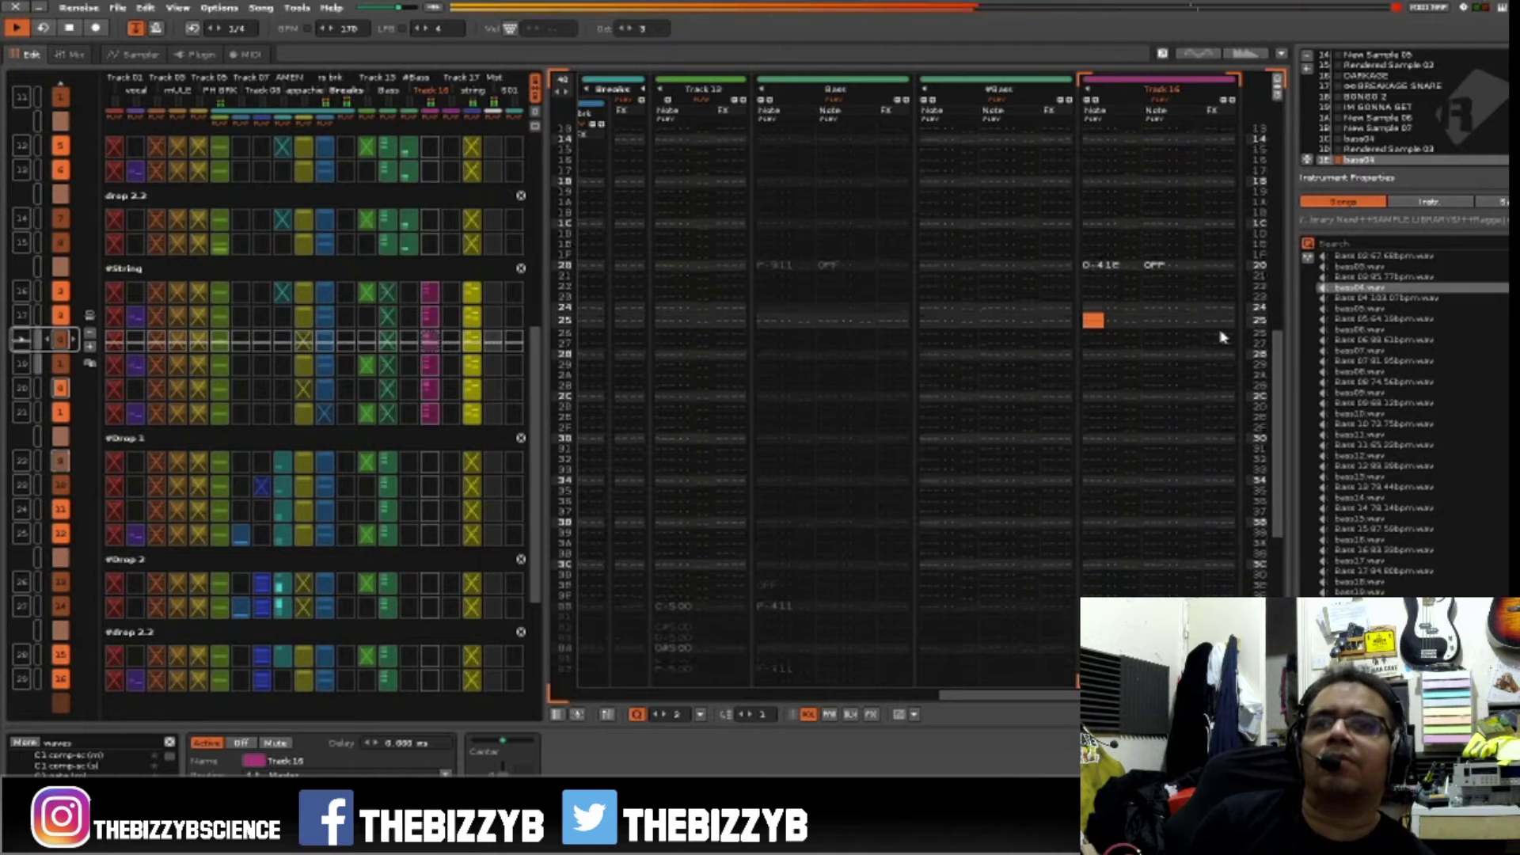
key("space")
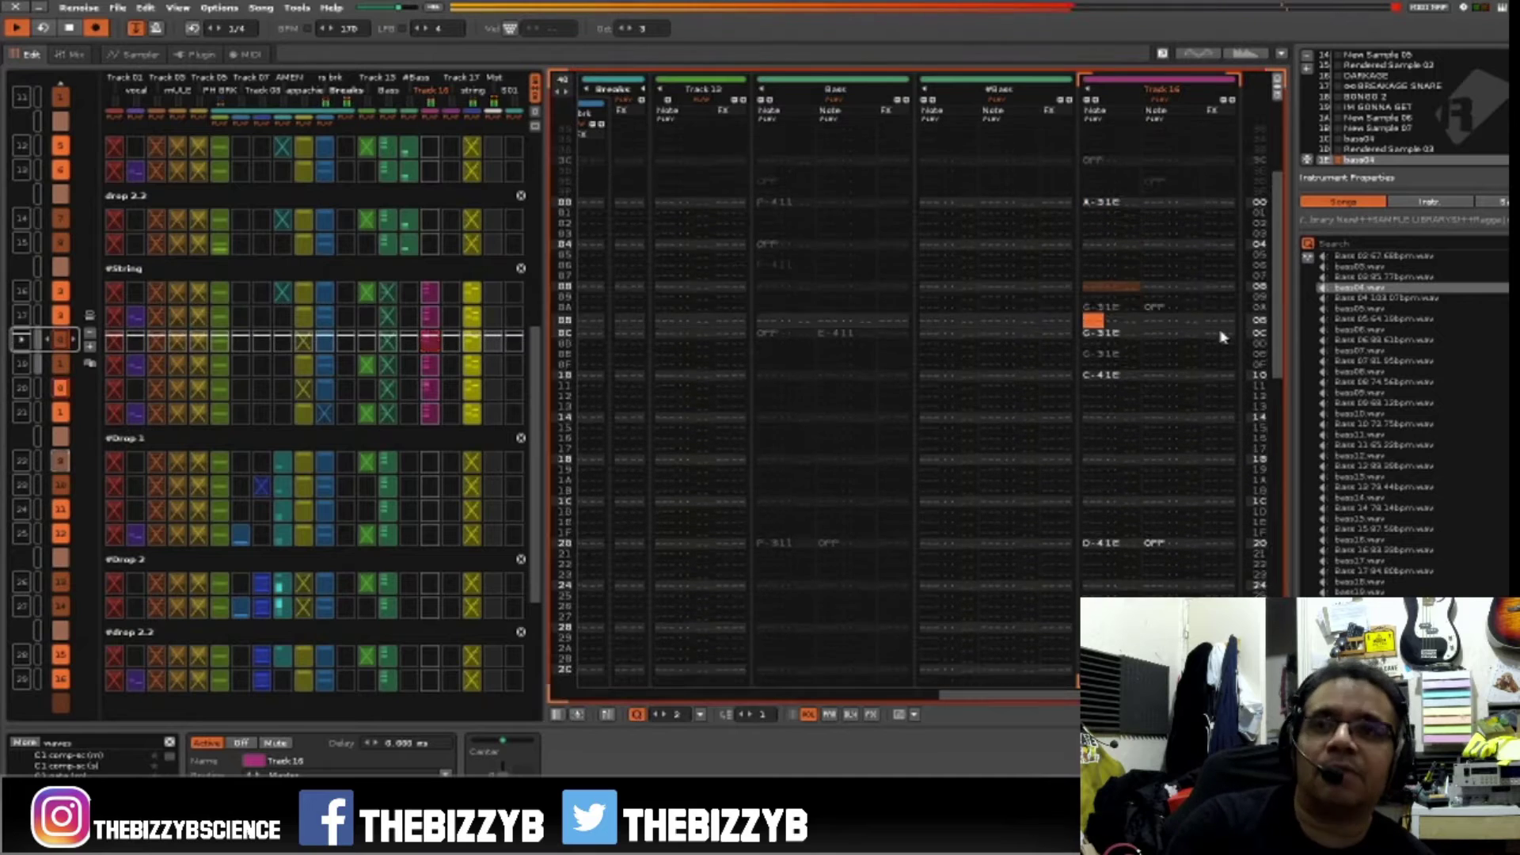
key("space")
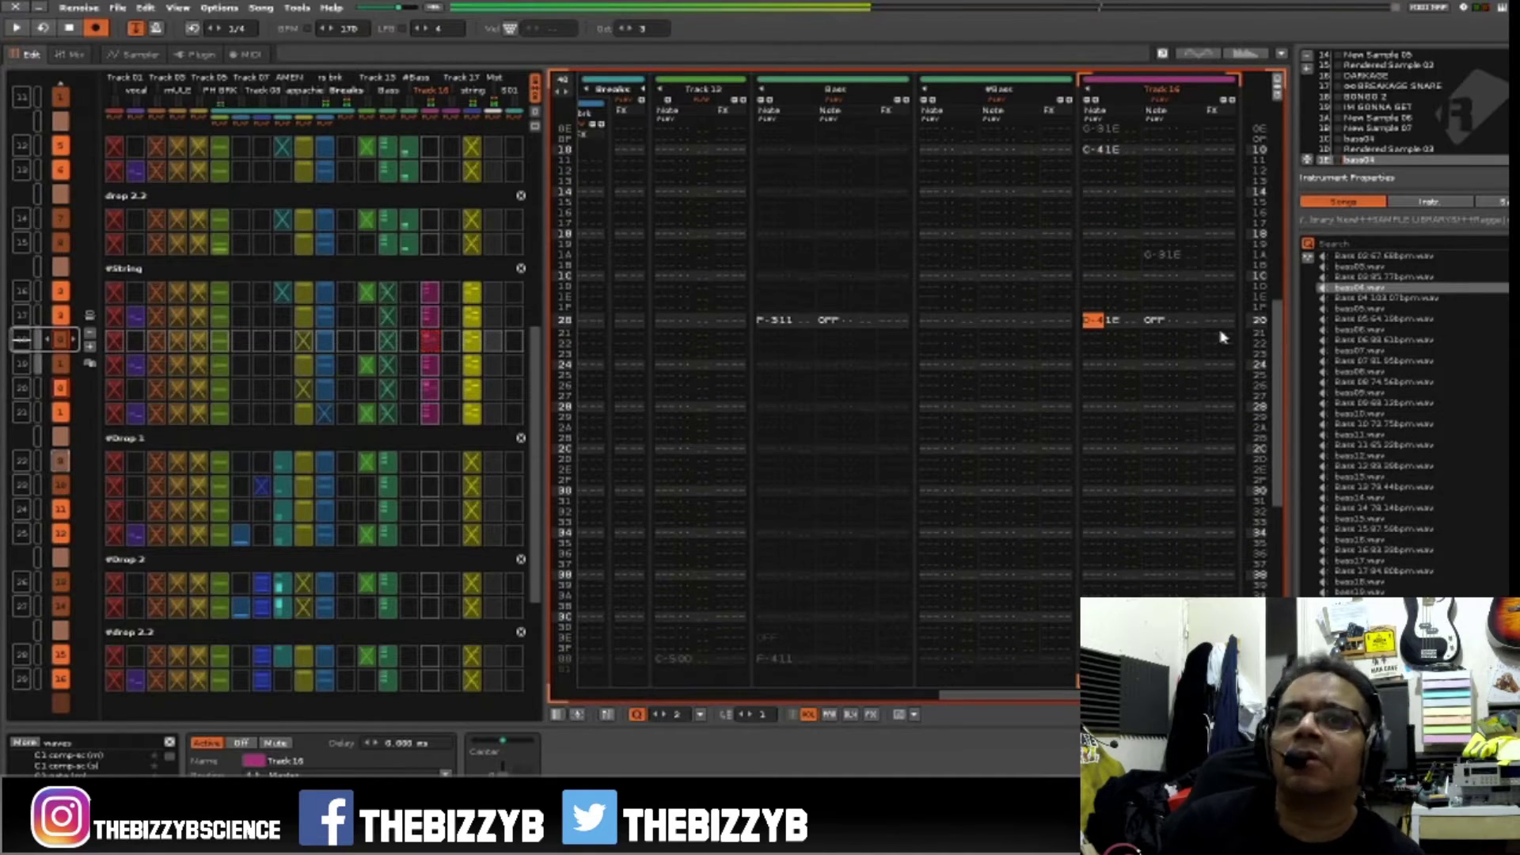
key("space")
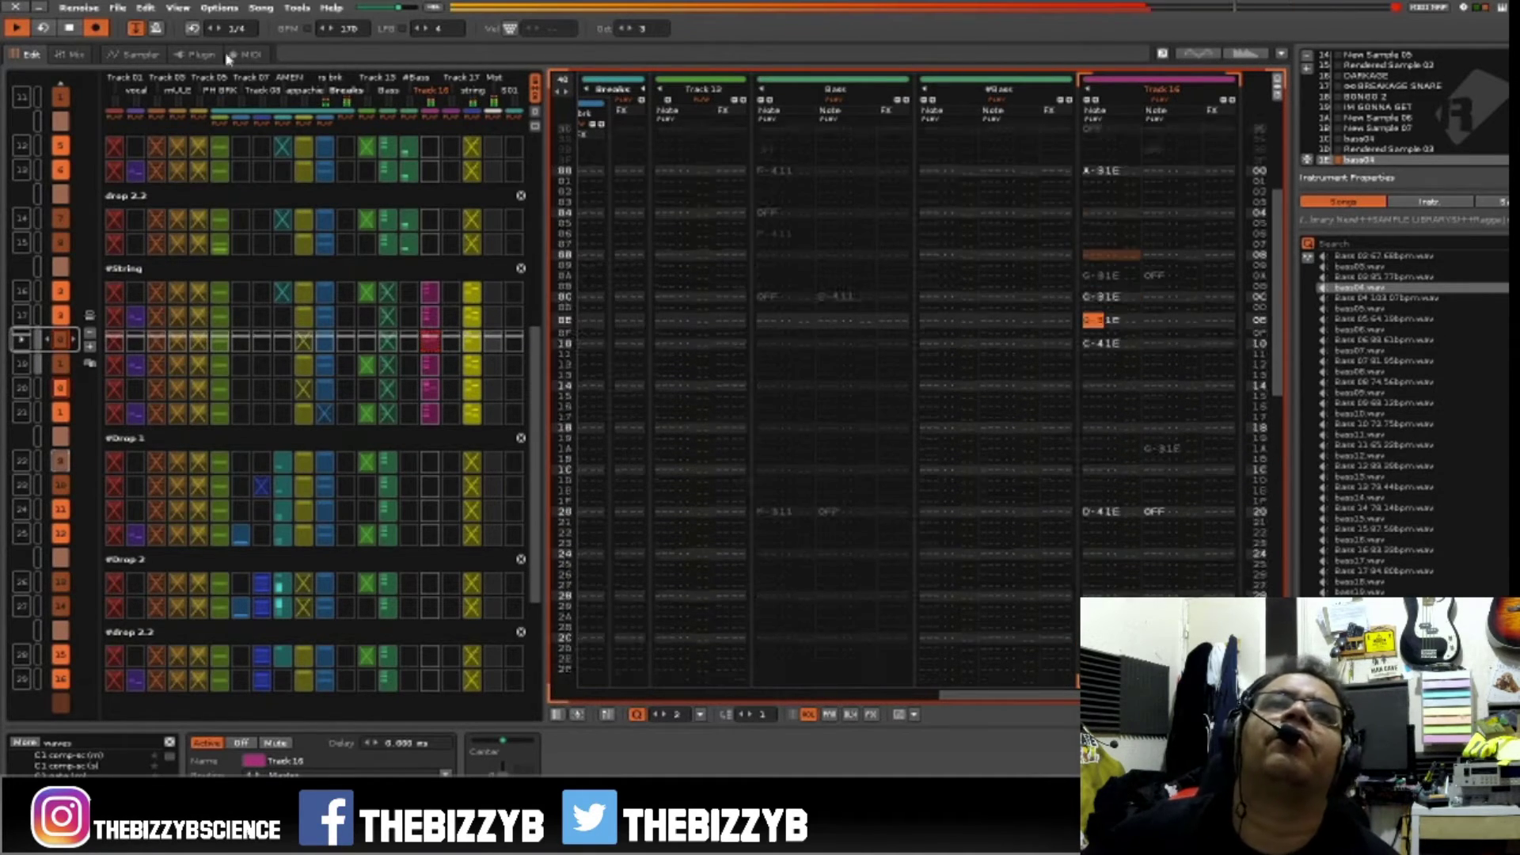
Step: Turn off pattern follow and move the G-3 note at row 1A of Track 16 into the first note column
left_click(135, 27)
key("space")
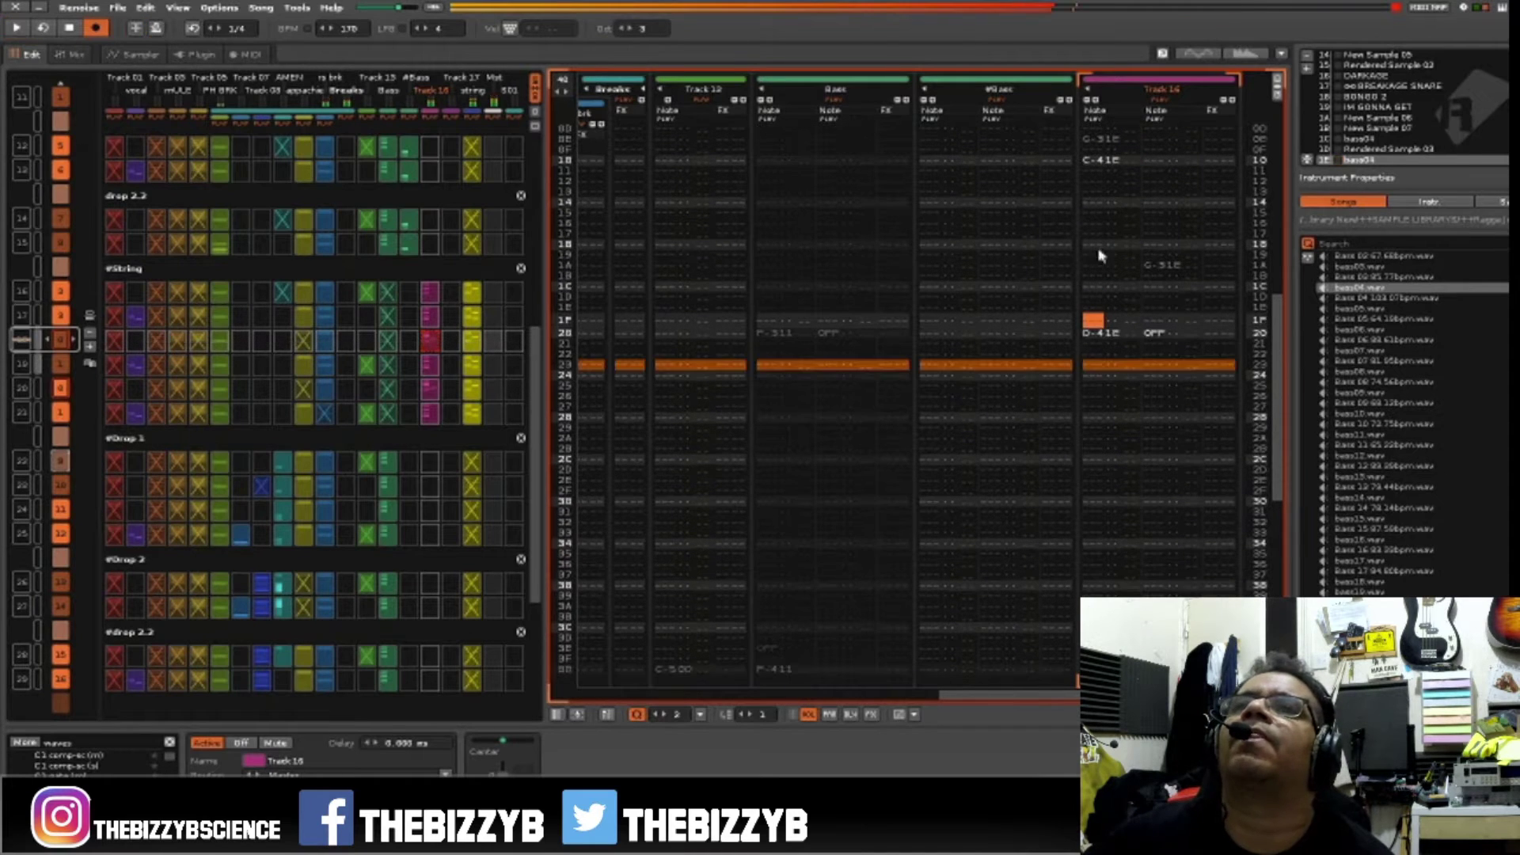
left_click(1162, 266)
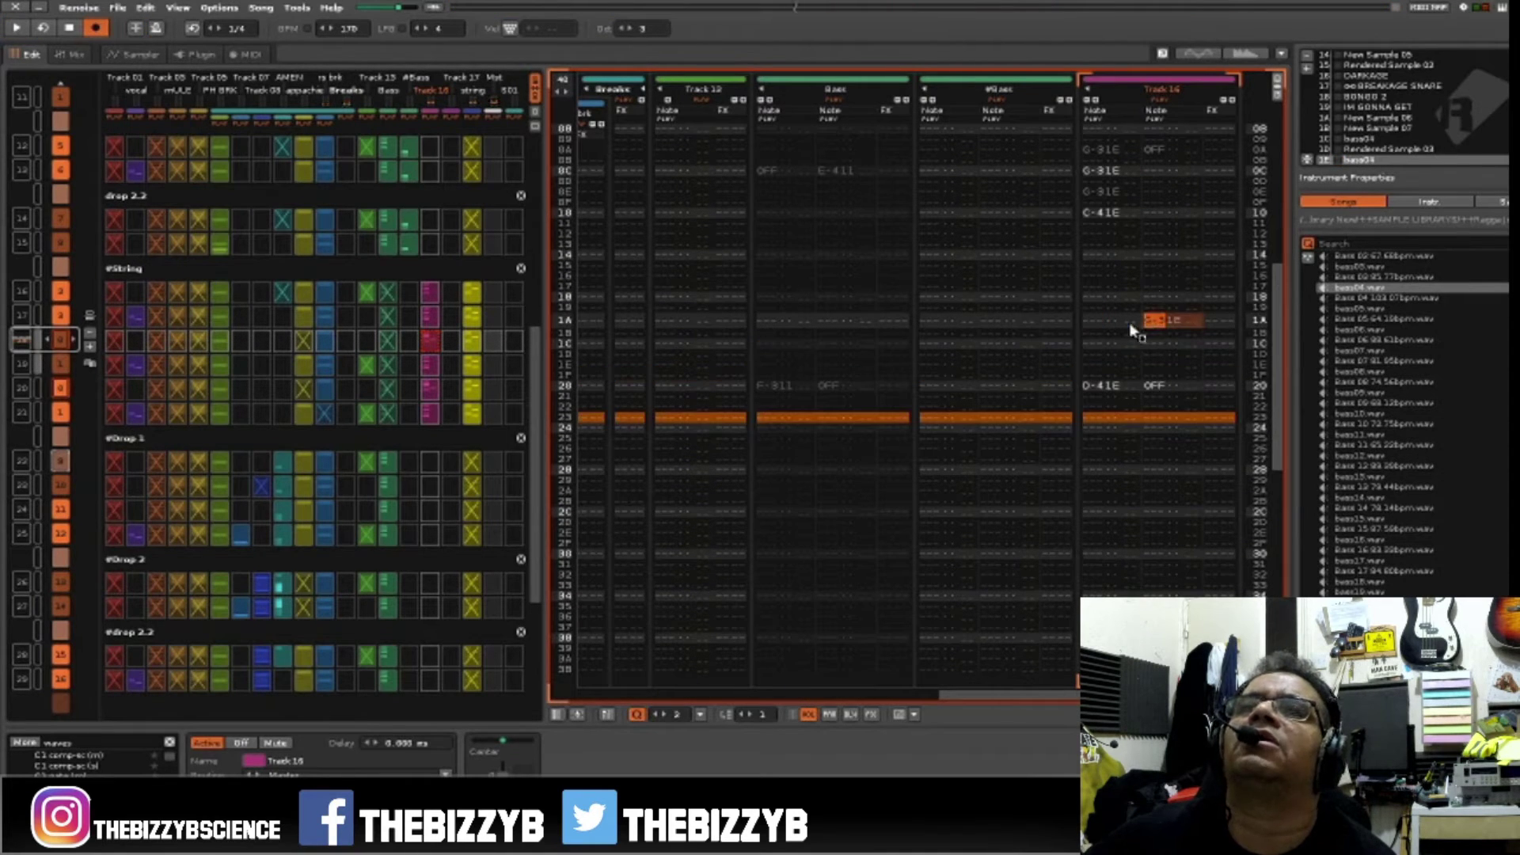
key("space")
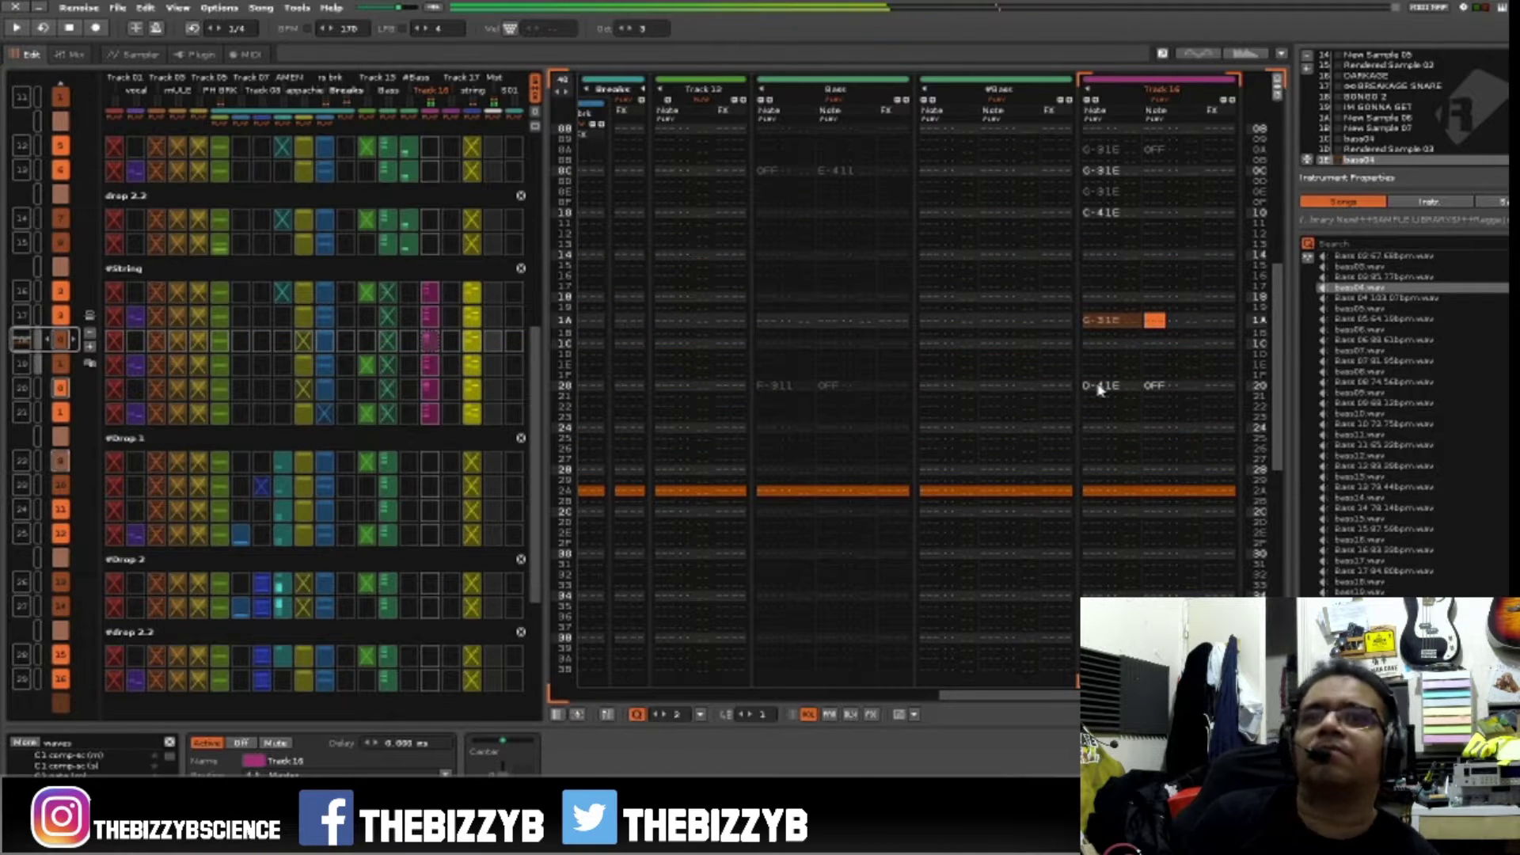
Step: Play back the #String section to check the Track 16 bassline, following the playhead and finishing with pattern follow off
key("space")
key("Left")
key("Left")
key("Left")
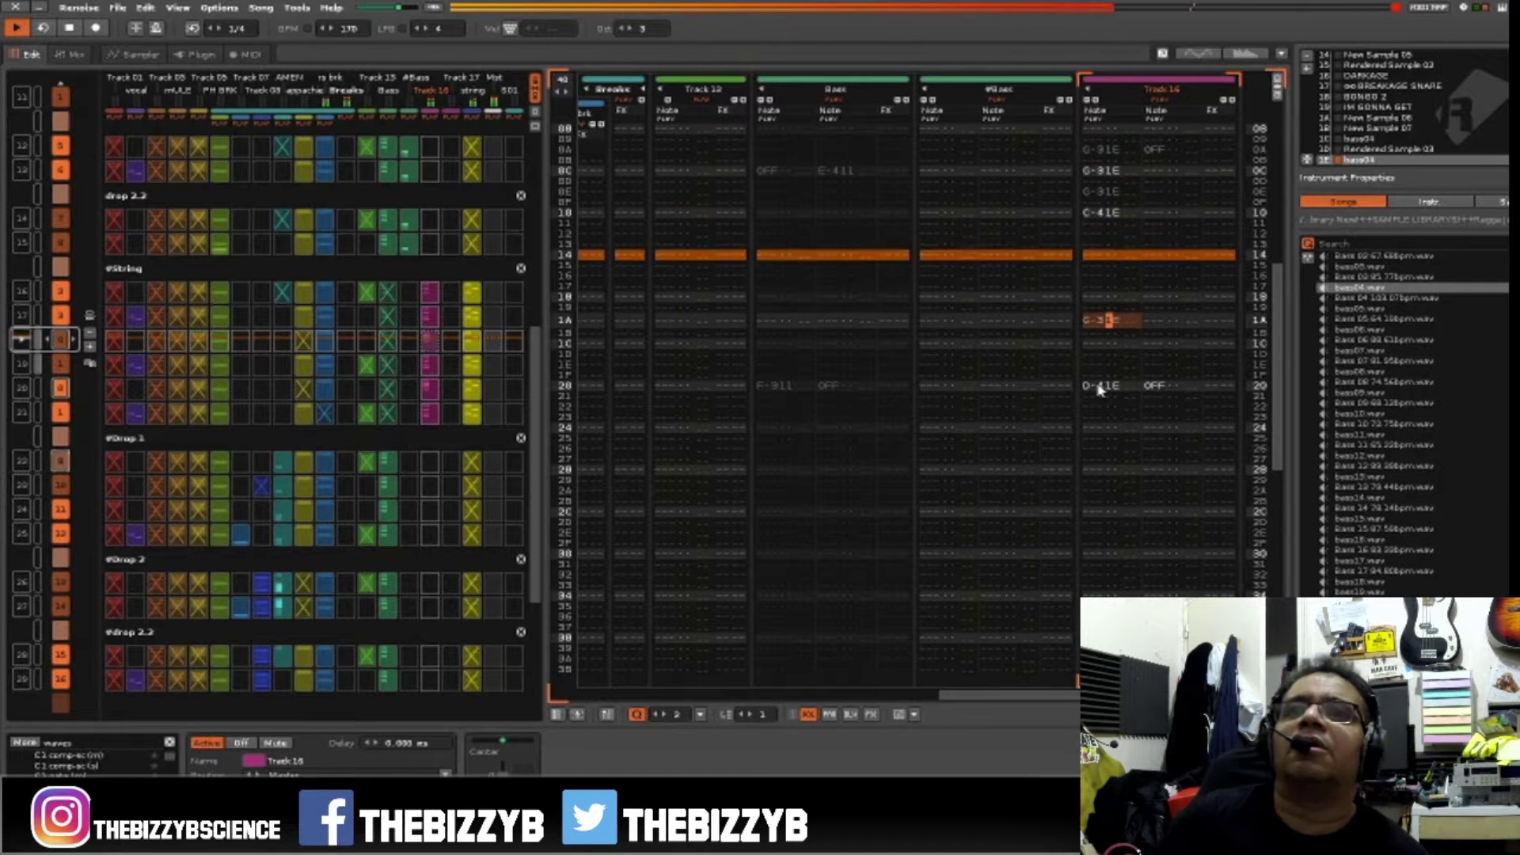
left_click(135, 29)
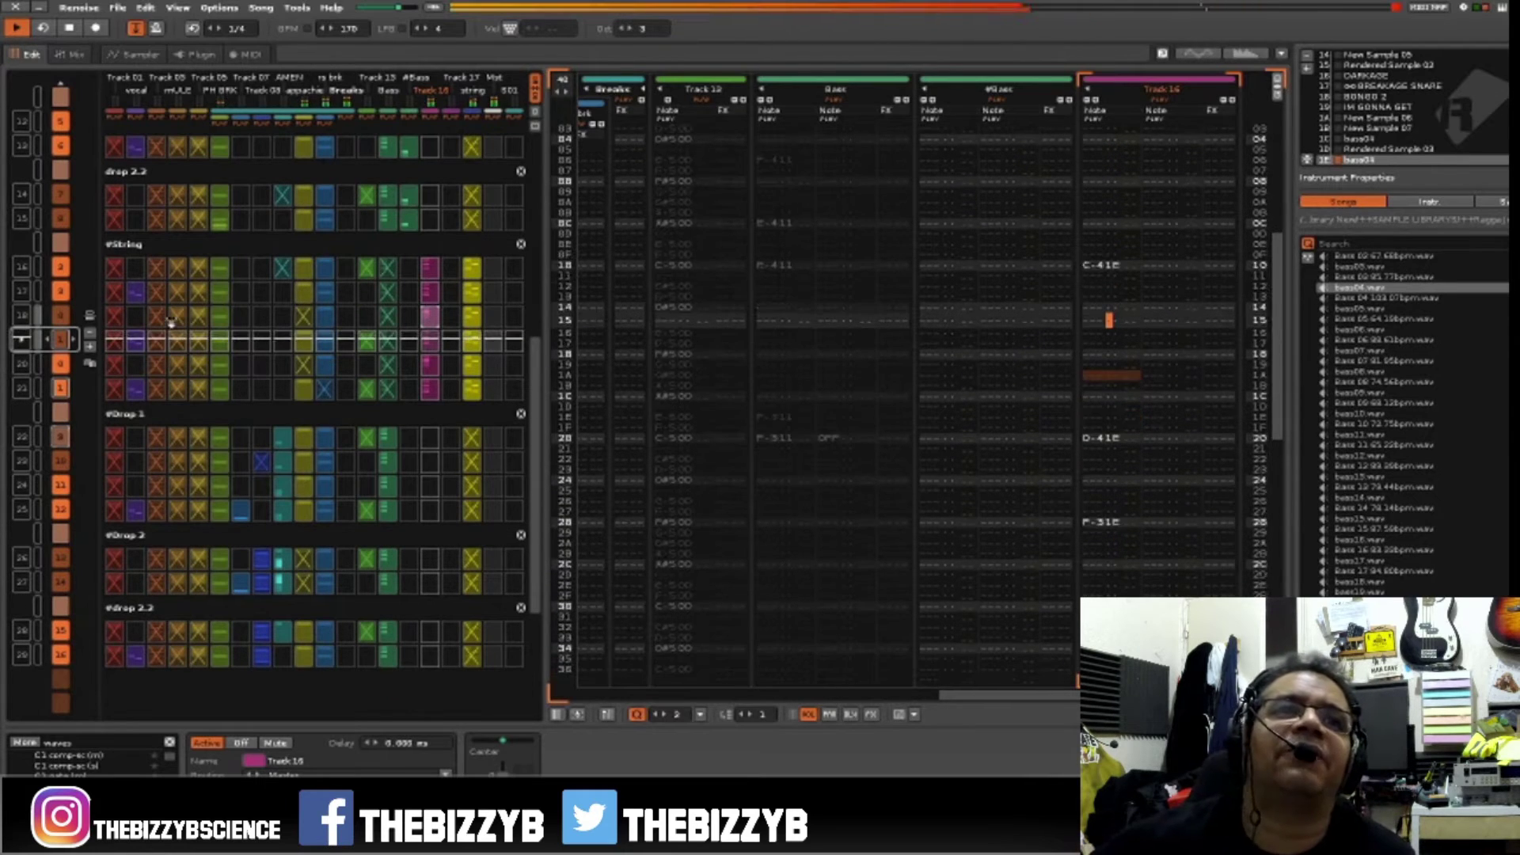
left_click(136, 30)
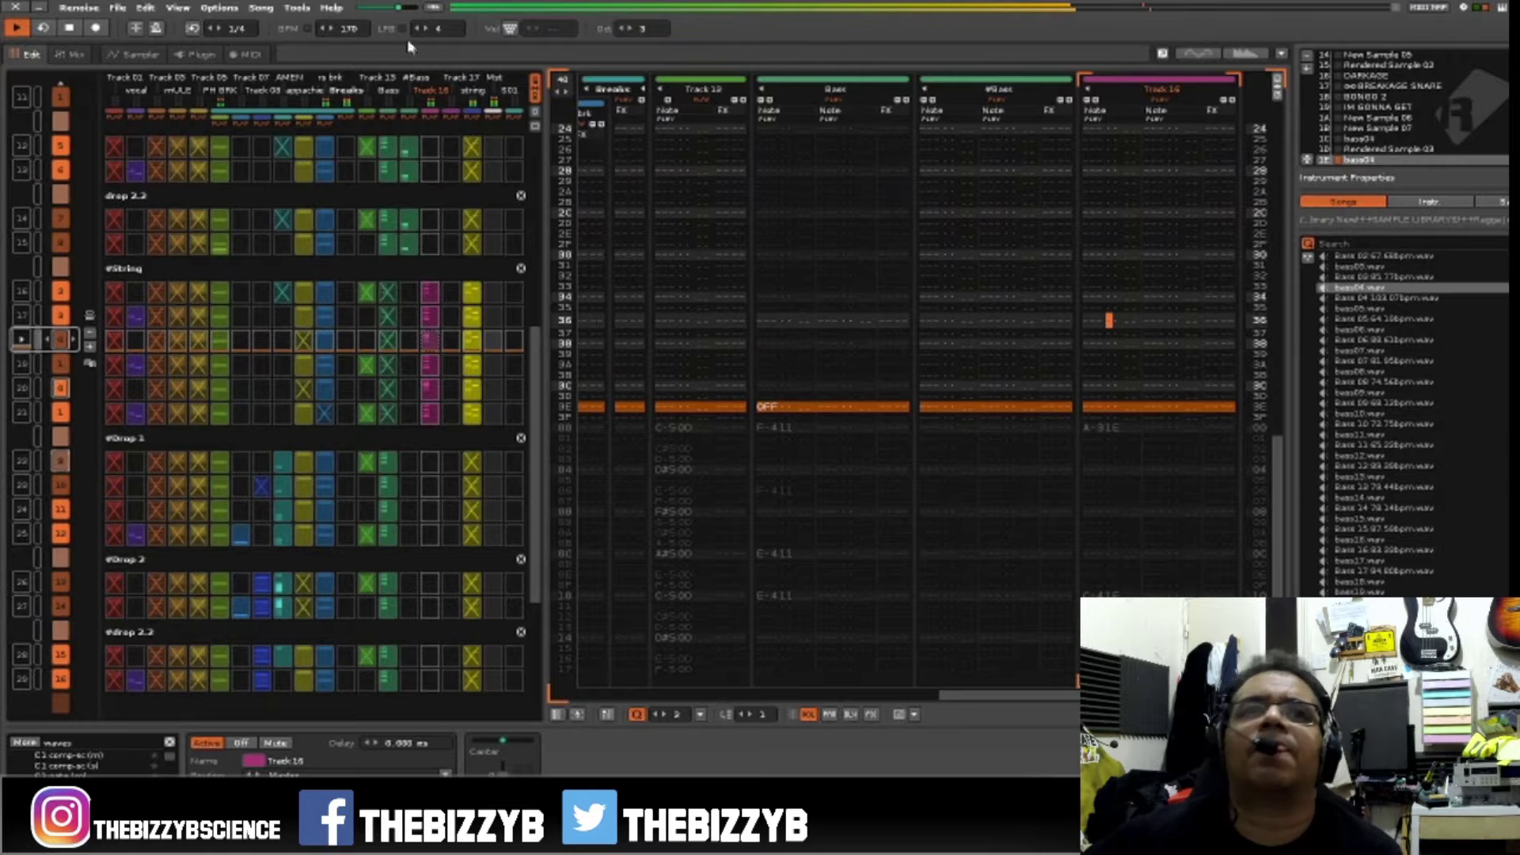
Step: Turn on pattern follow and record D-3 notes at rows 26, 30 and 36 of Track 16 during playback
left_click(136, 29)
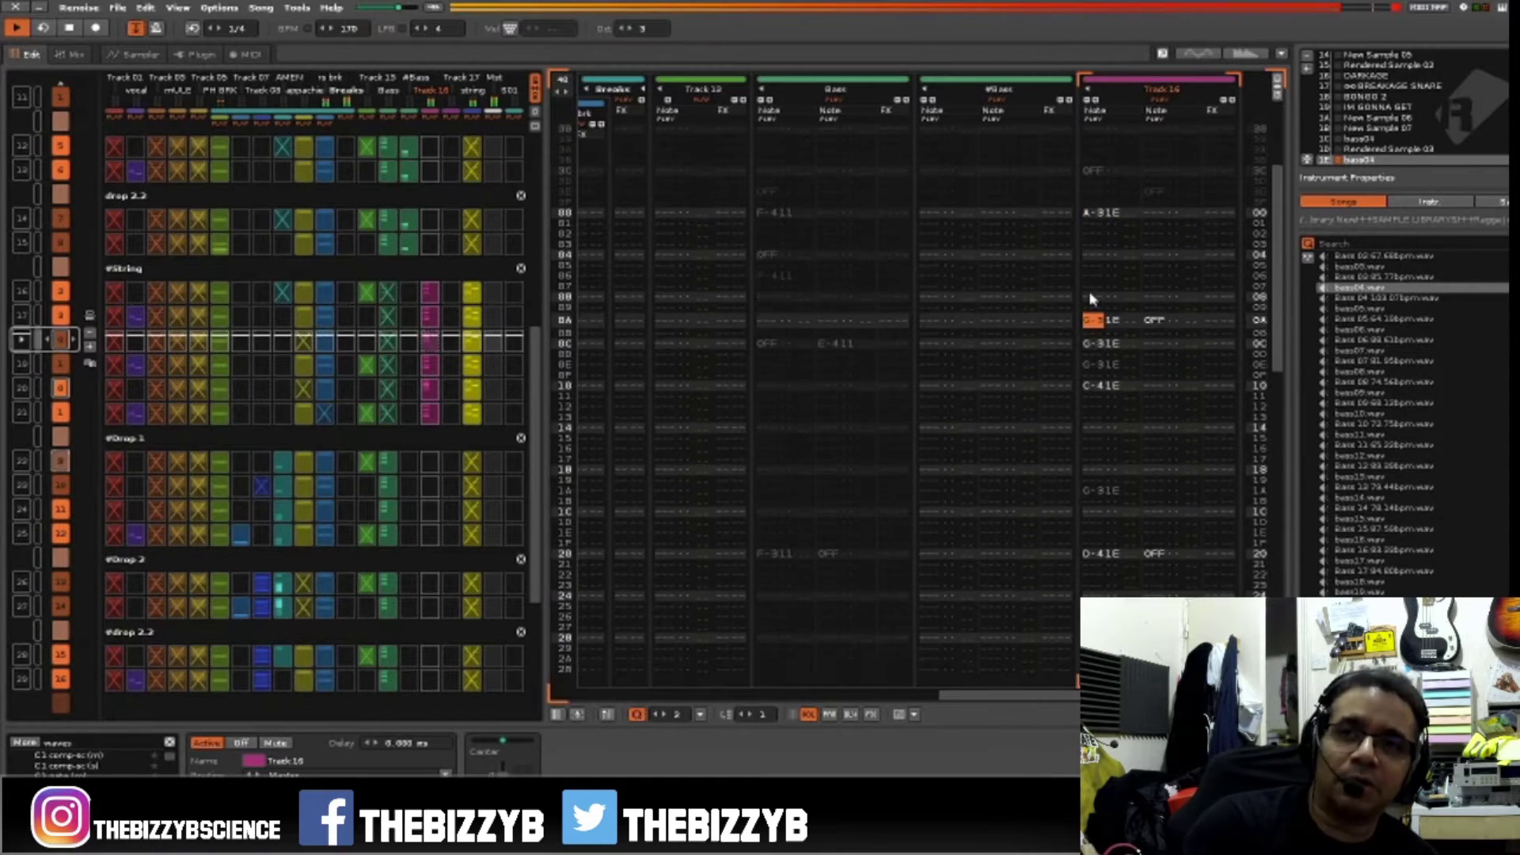
key("Escape")
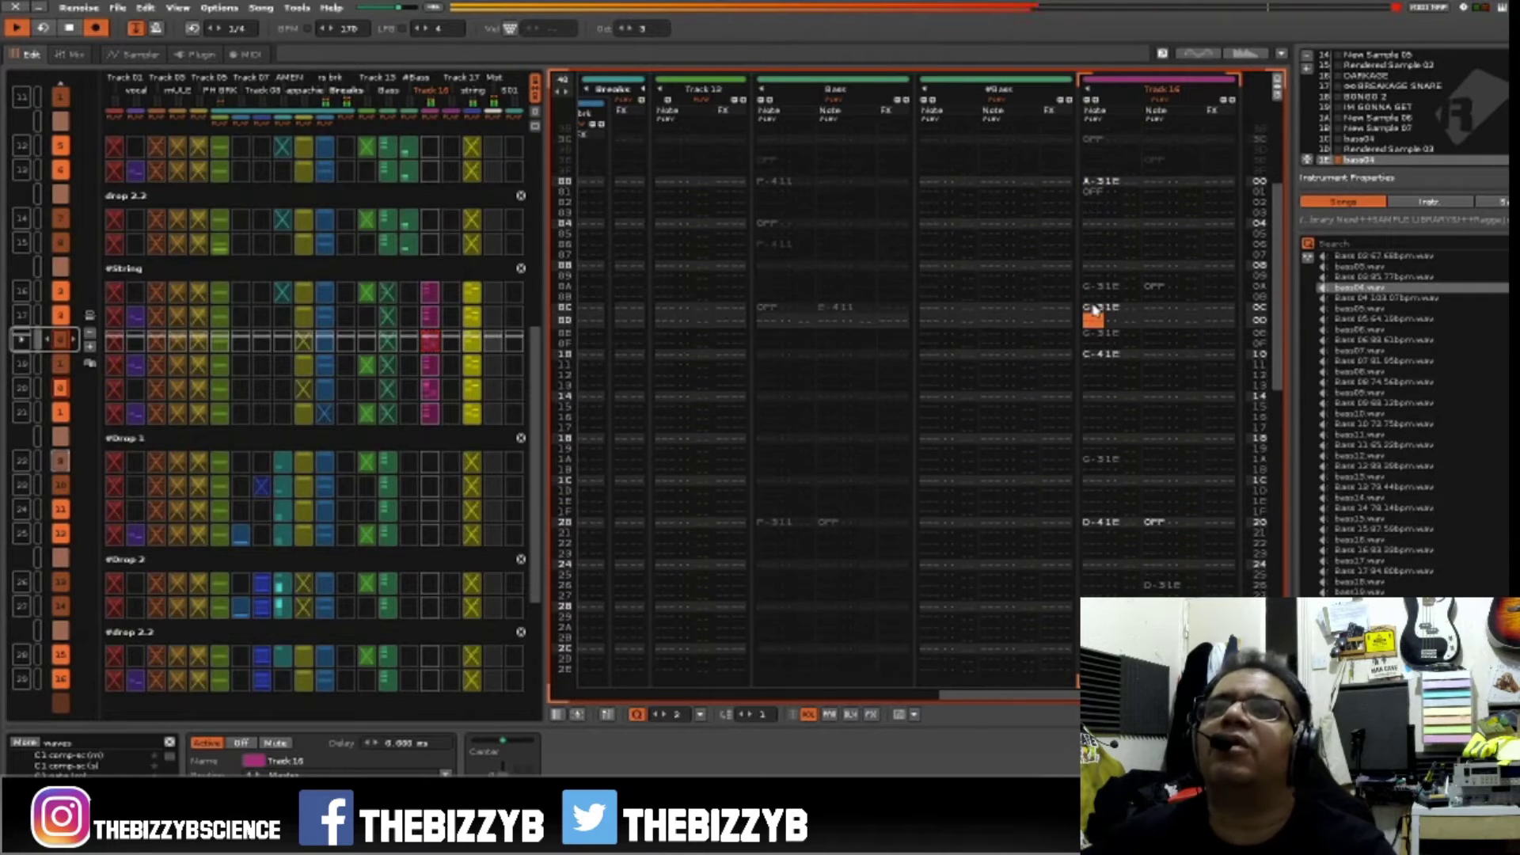
key("Escape")
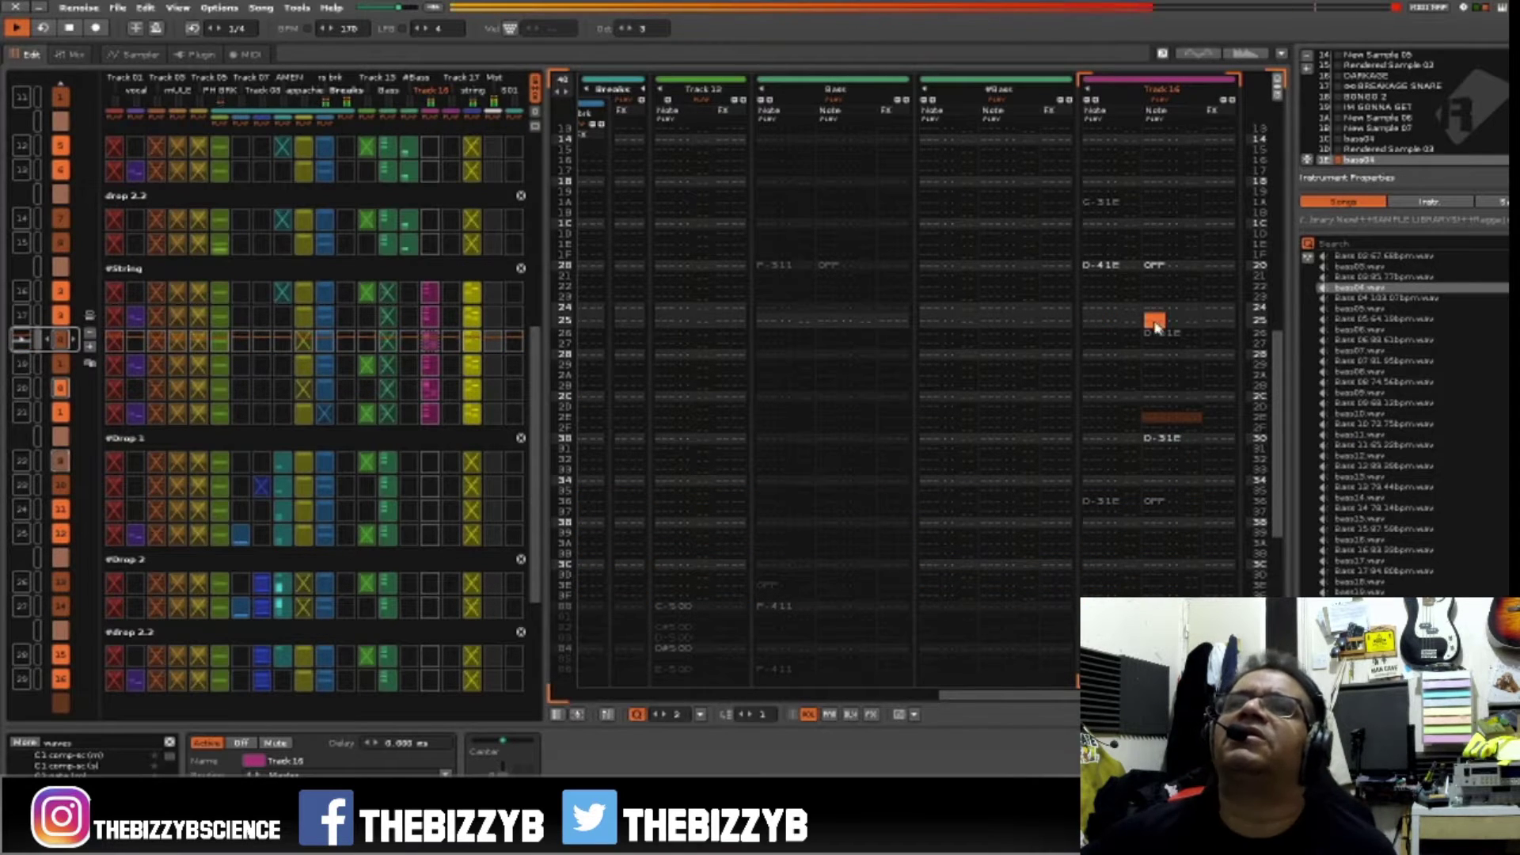
Step: Move Track 16's D-3 notes at rows 26 and 30 into the first note column and cut the OFF at row 36
left_click_drag(1154, 329, 1104, 333)
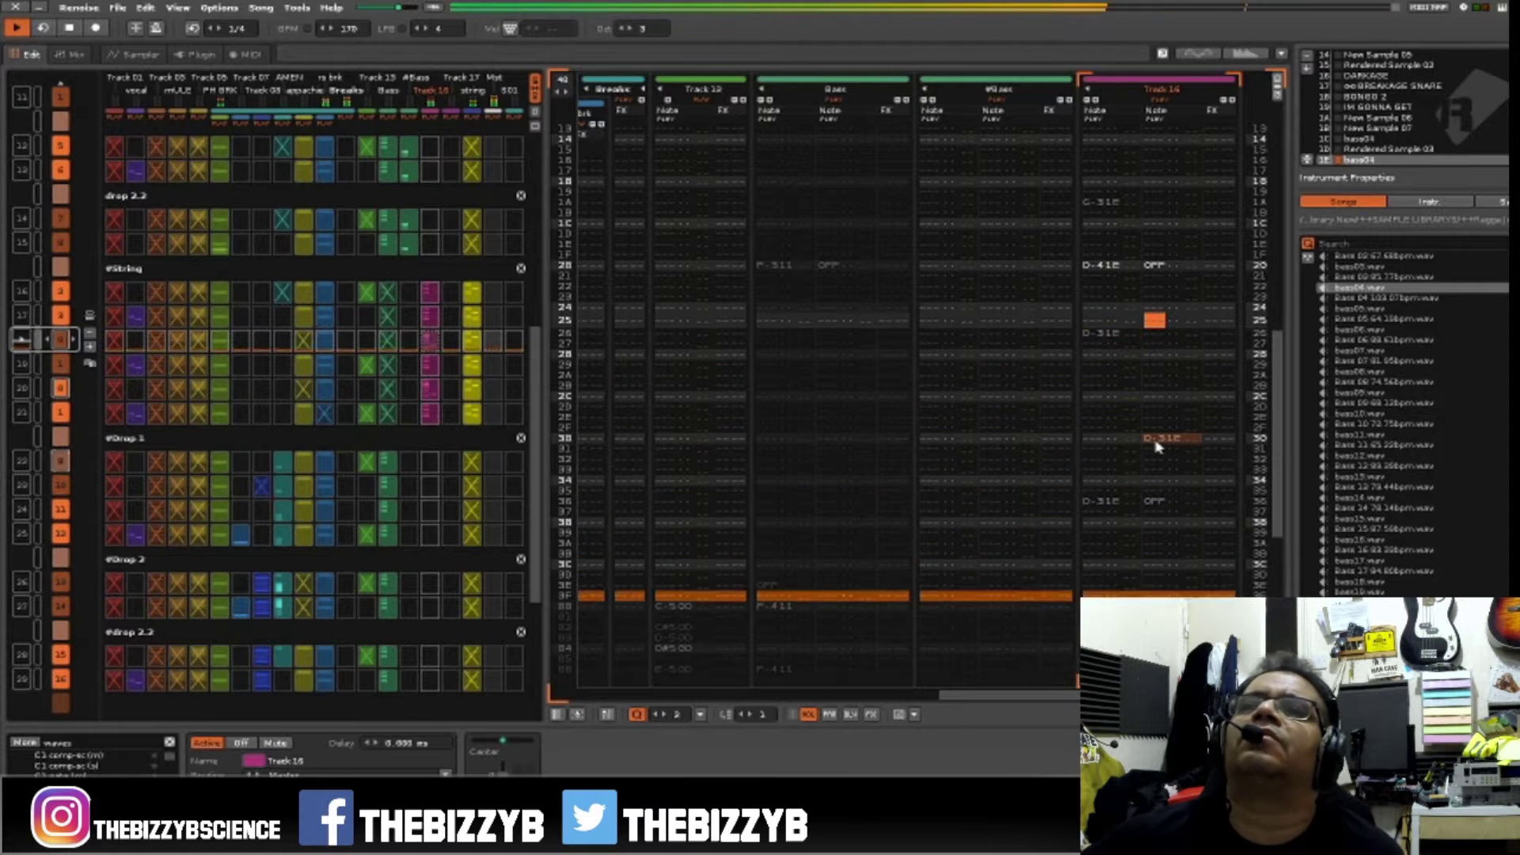
left_click_drag(1156, 440, 1100, 448)
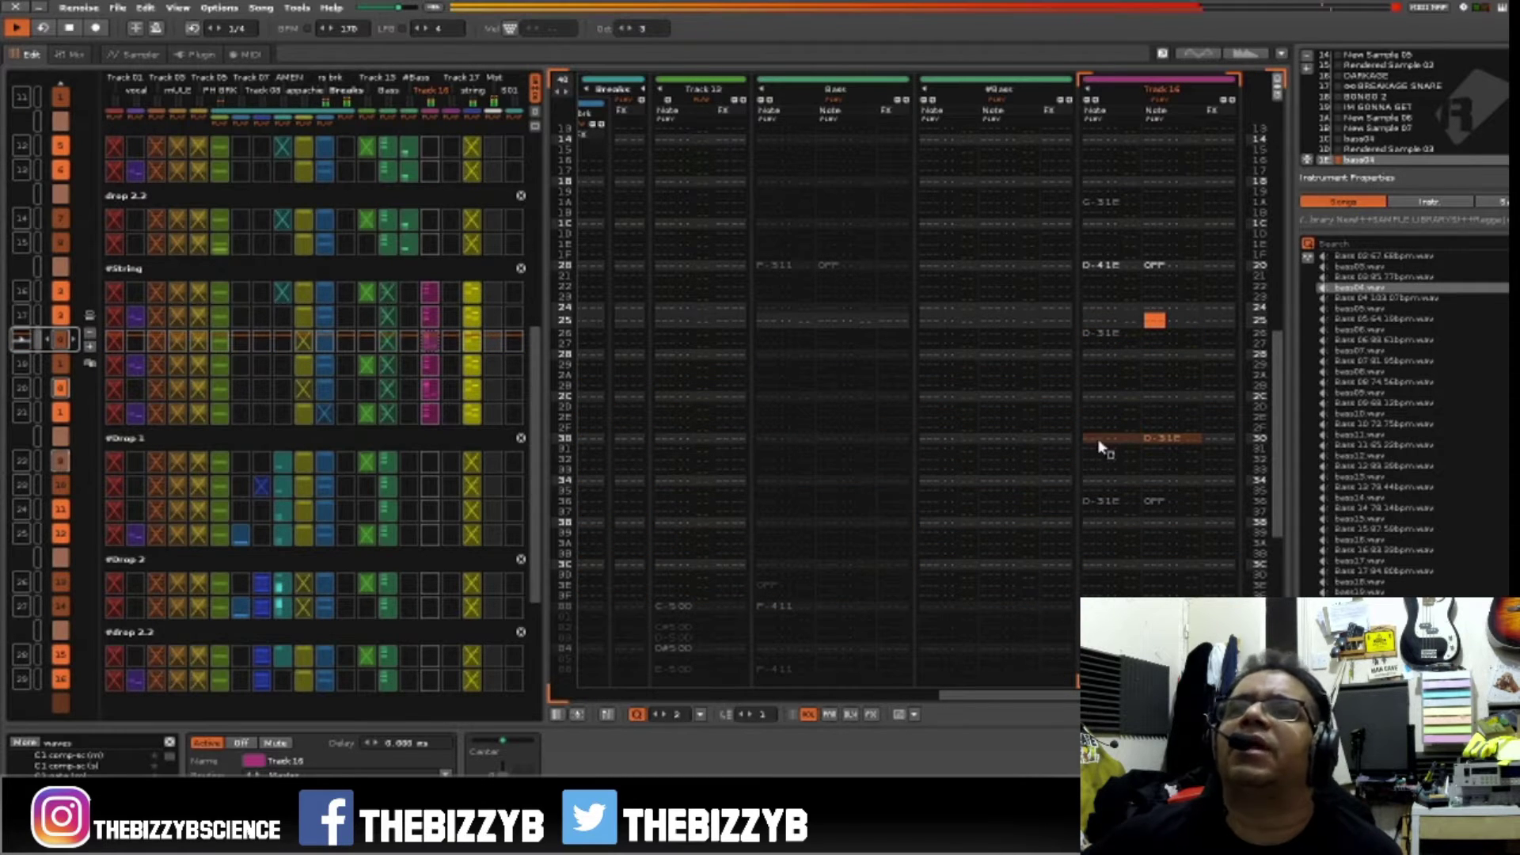
right_click(1156, 502)
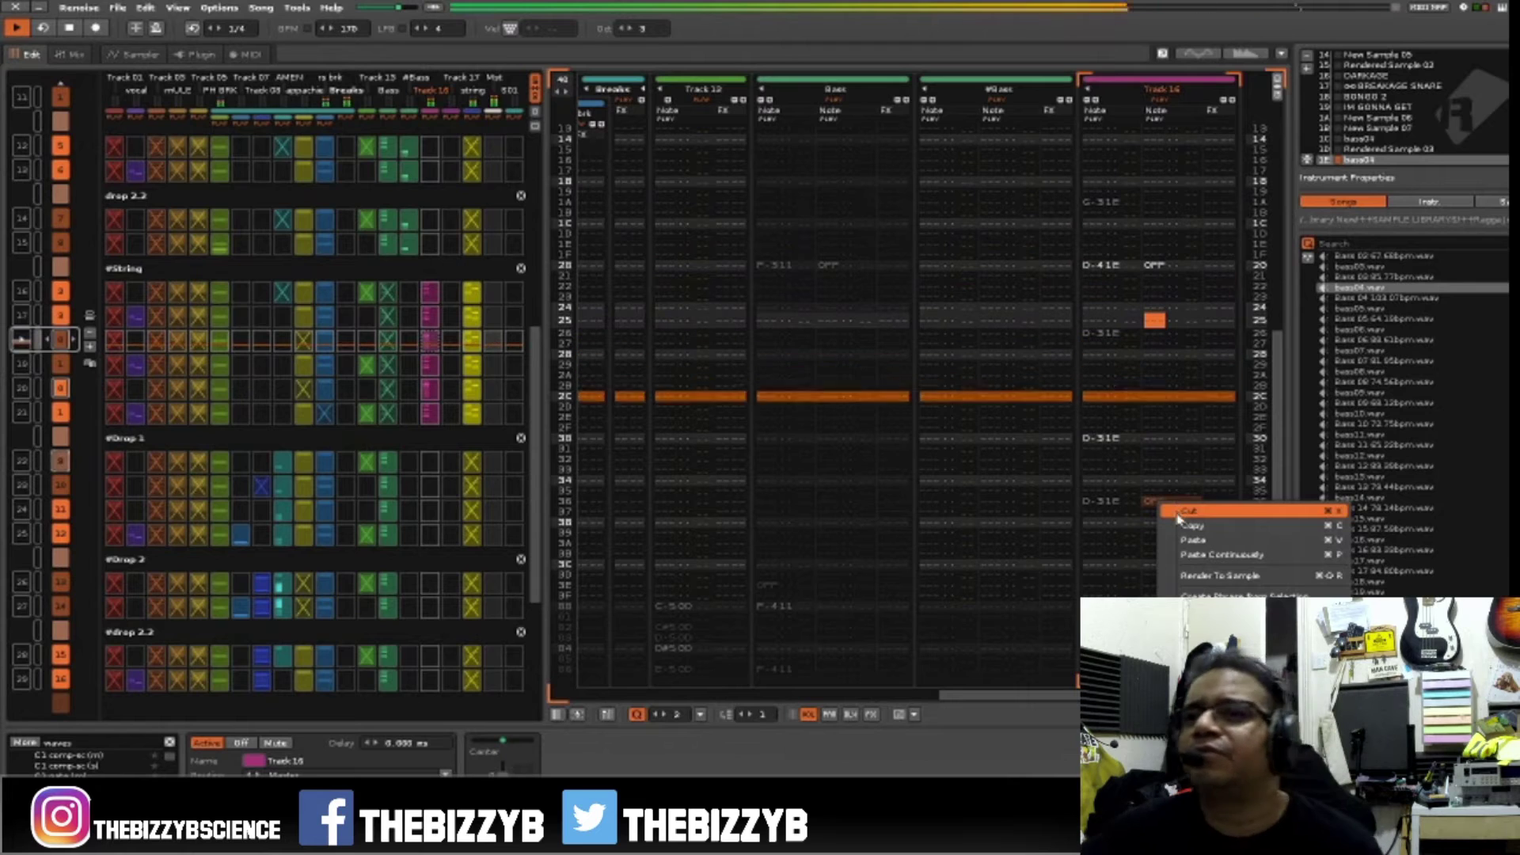
left_click(1177, 512)
Step: Try pasting a copy of Track 16's row 36 D-3 note at row 2B, and delete the pasted note
left_click(1101, 504)
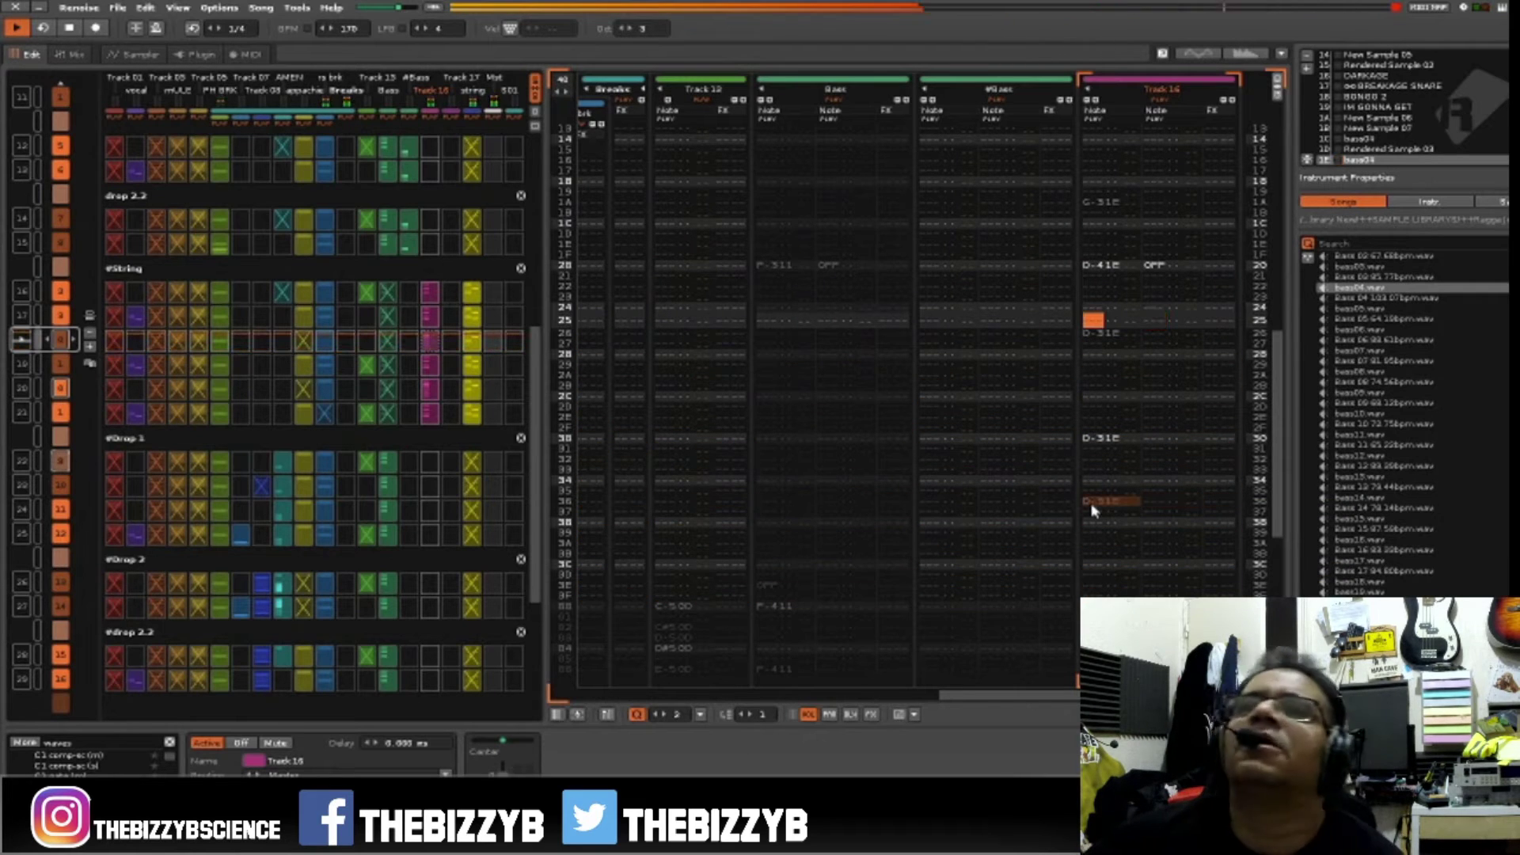
right_click(1099, 507)
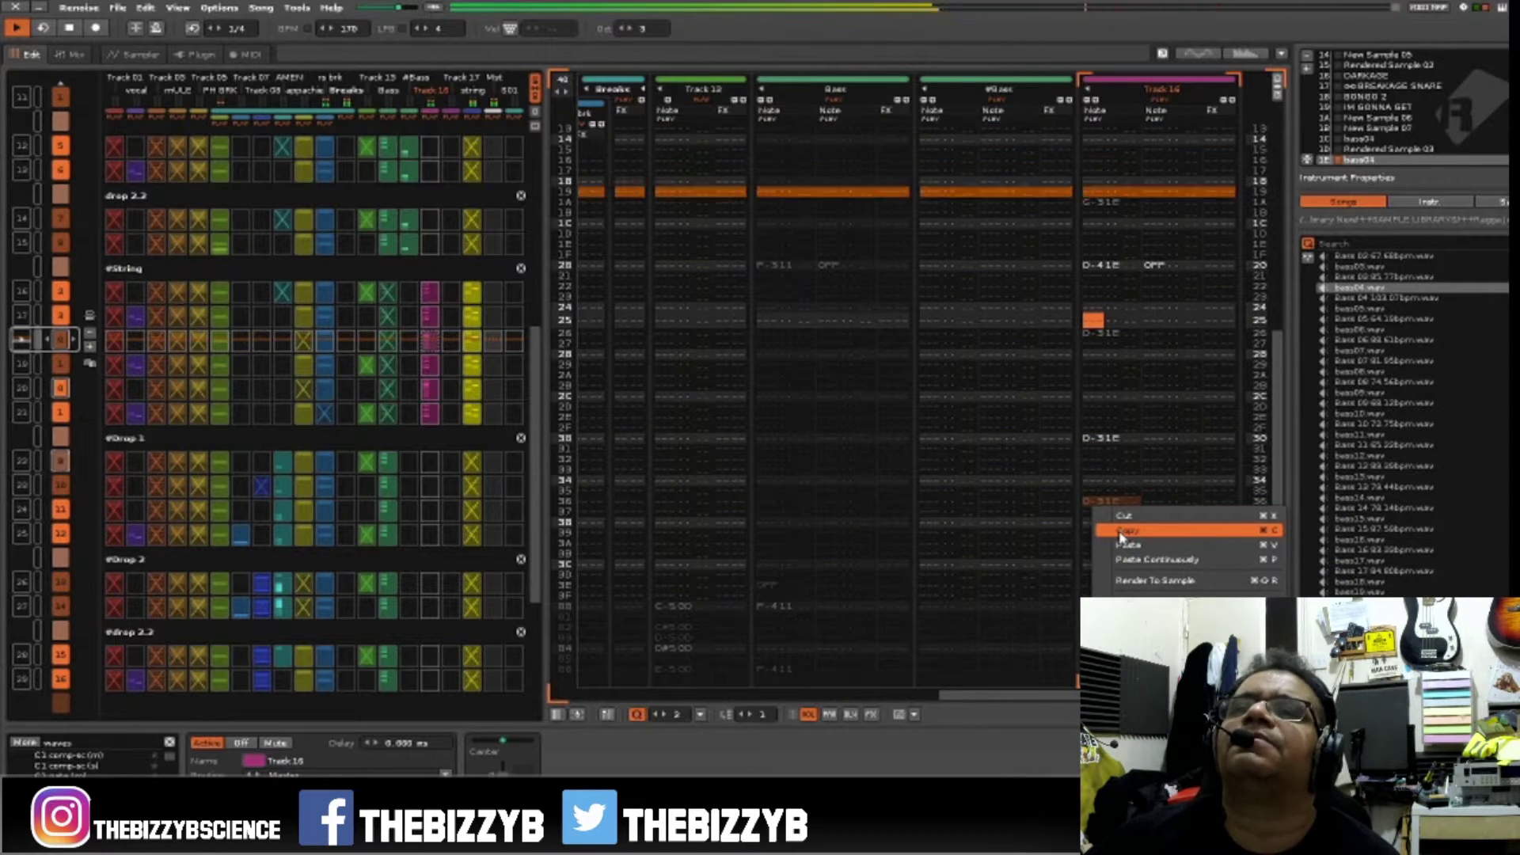
left_click(1123, 532)
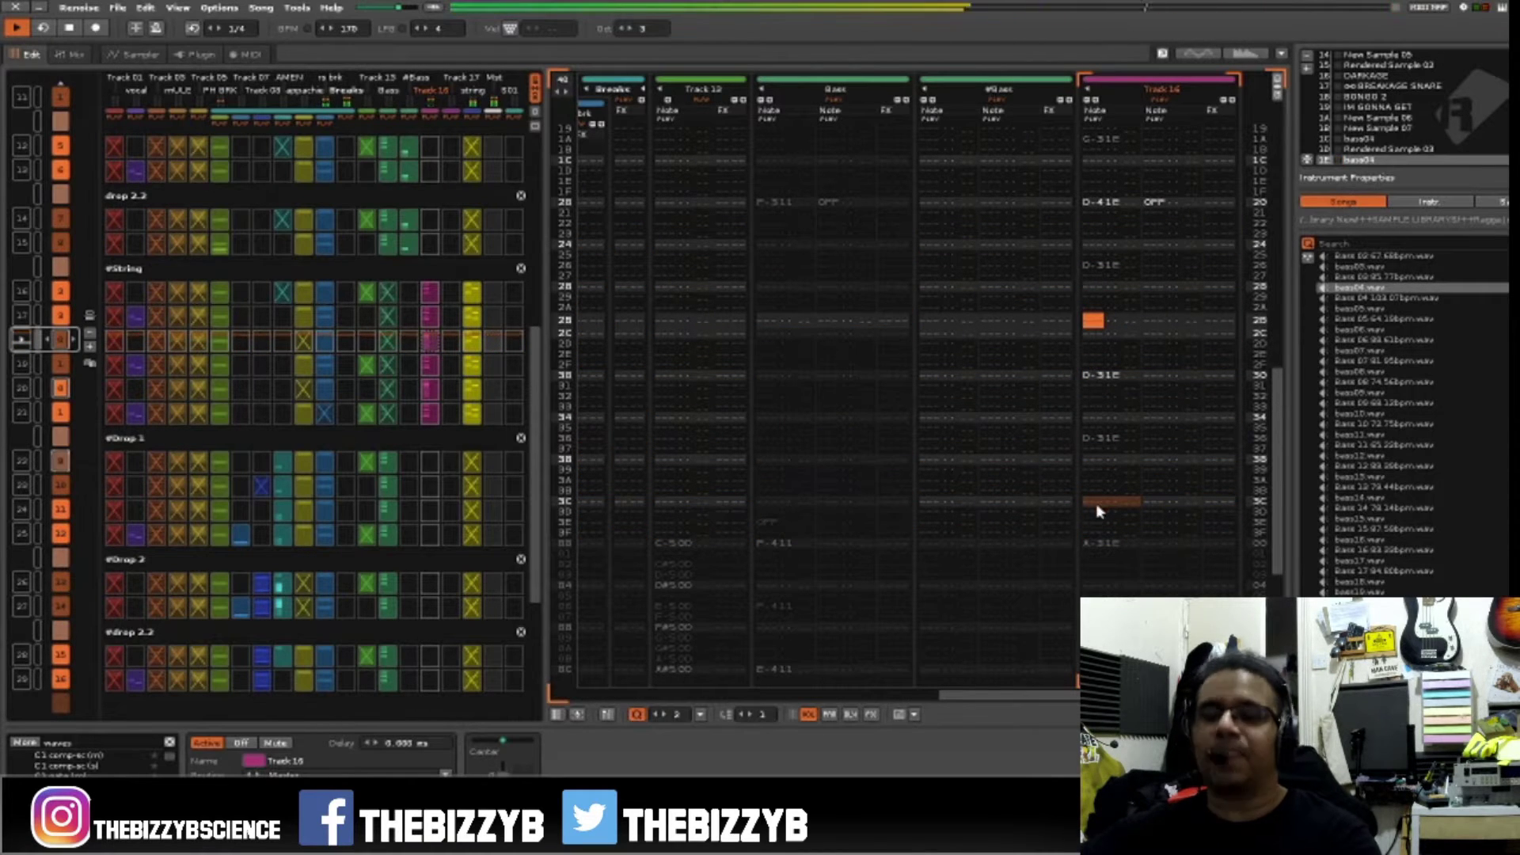
key("ctrl+v")
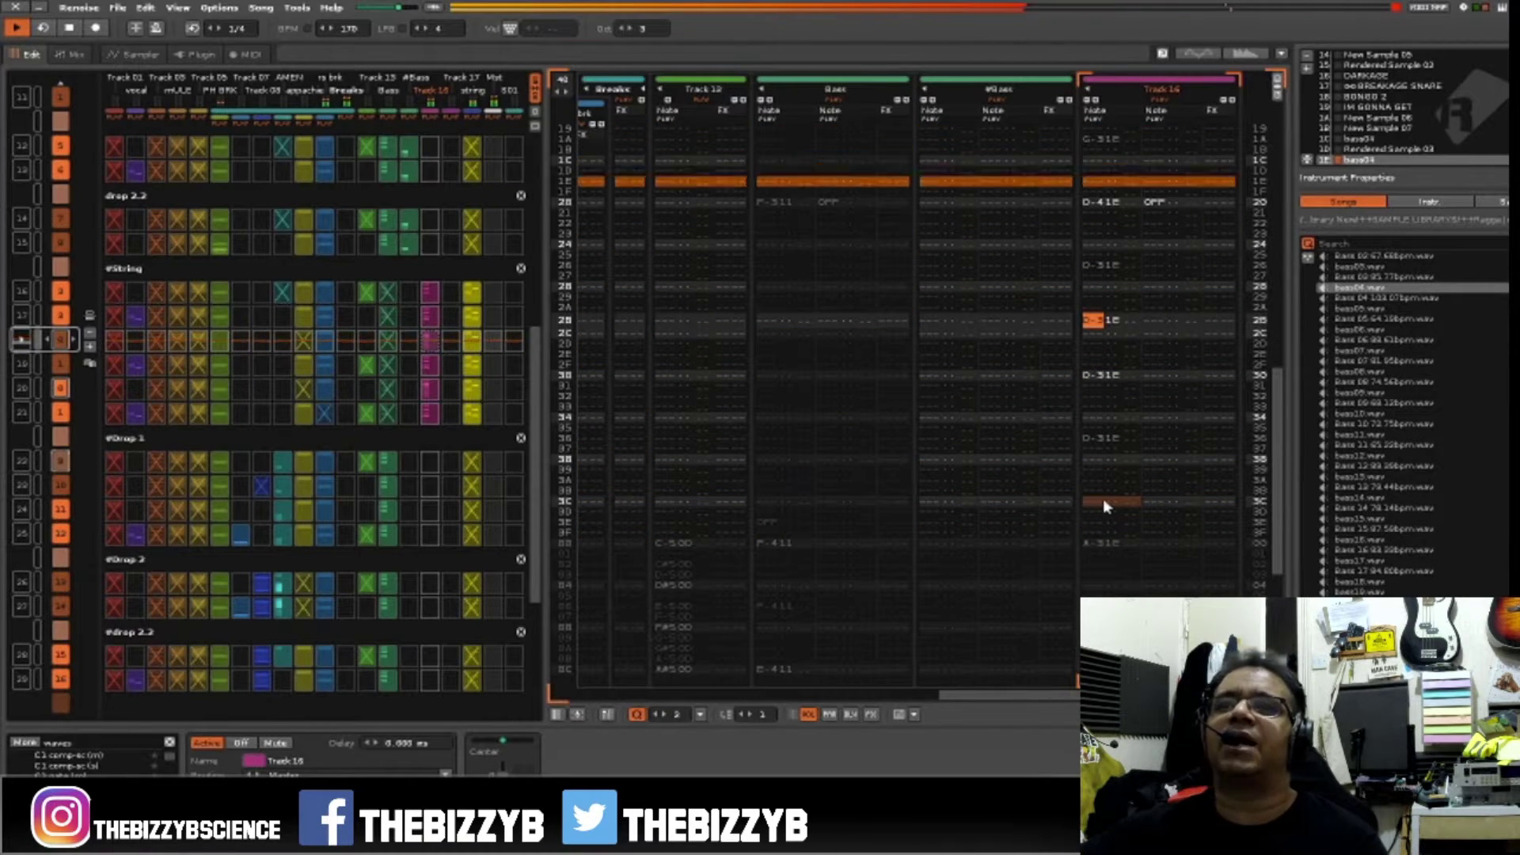
key("Delete")
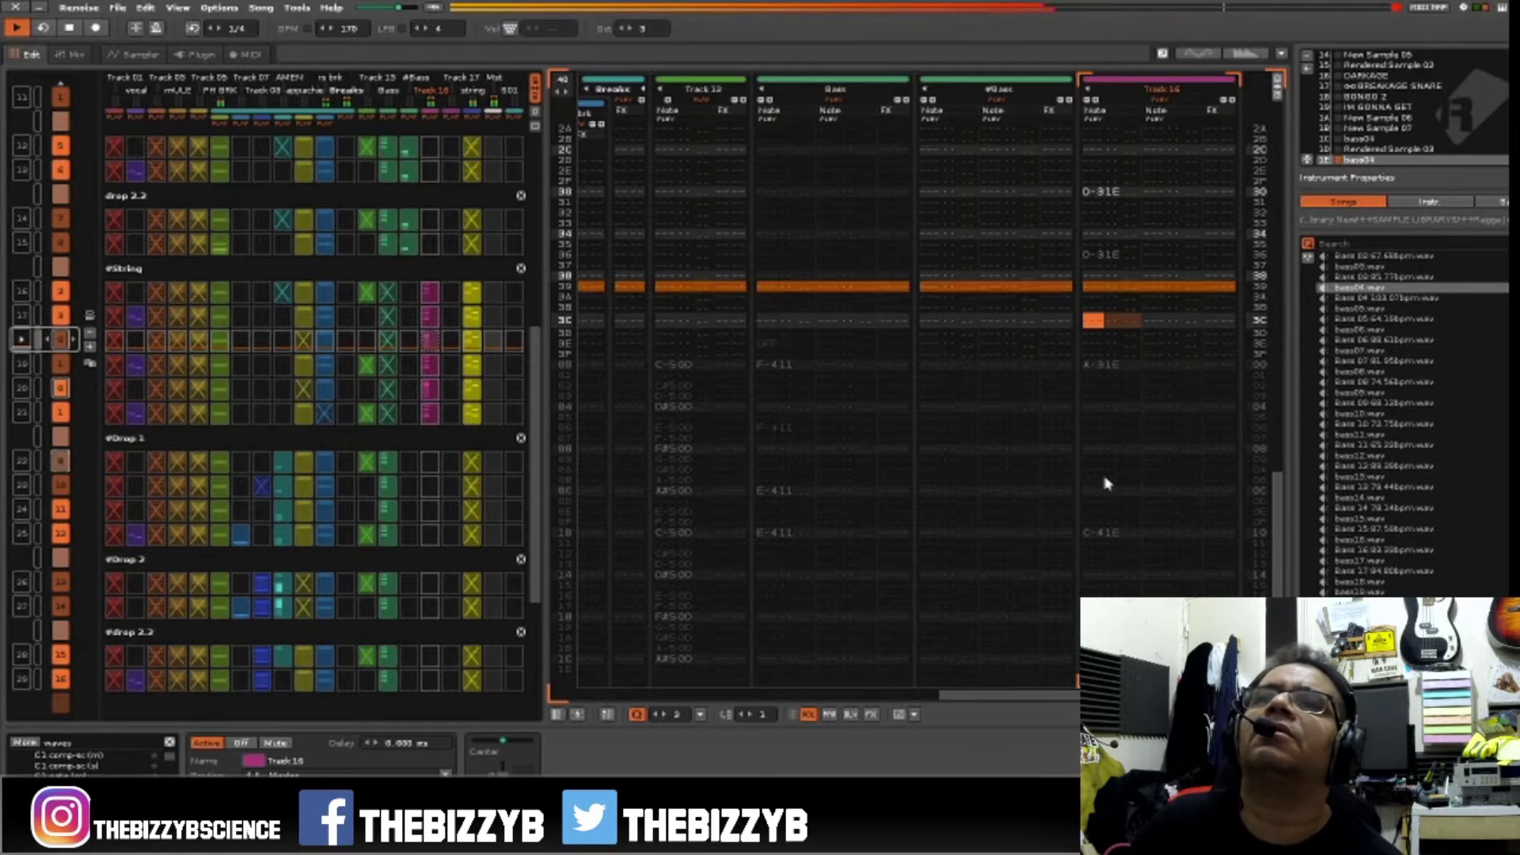
Step: Enter D-4 notes at rows 3C and 34 in the first note column of Track 16
key("Escape")
key("w")
key("Up")
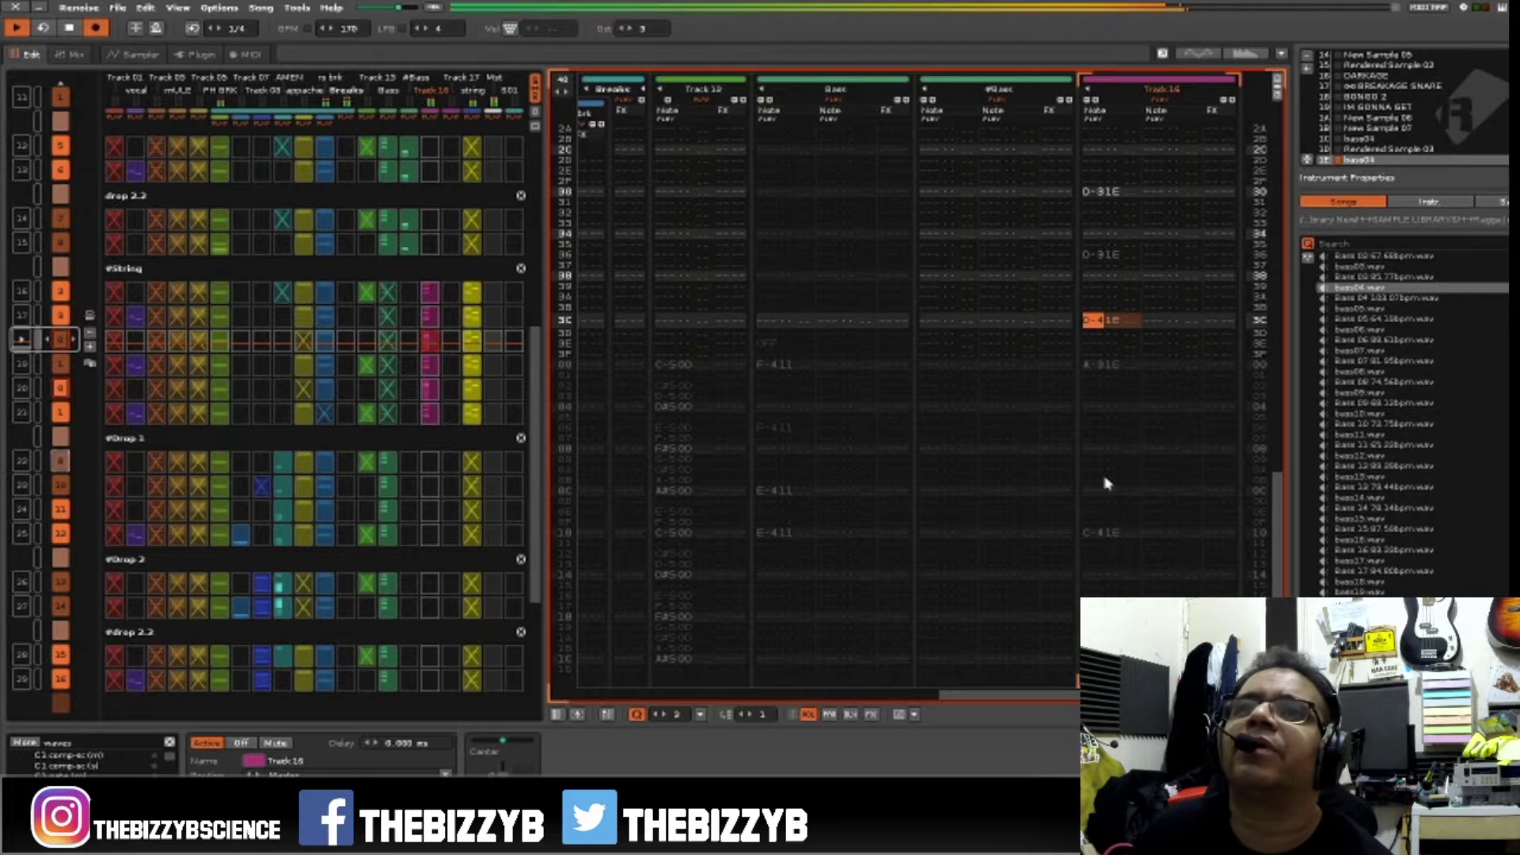
key("Escape")
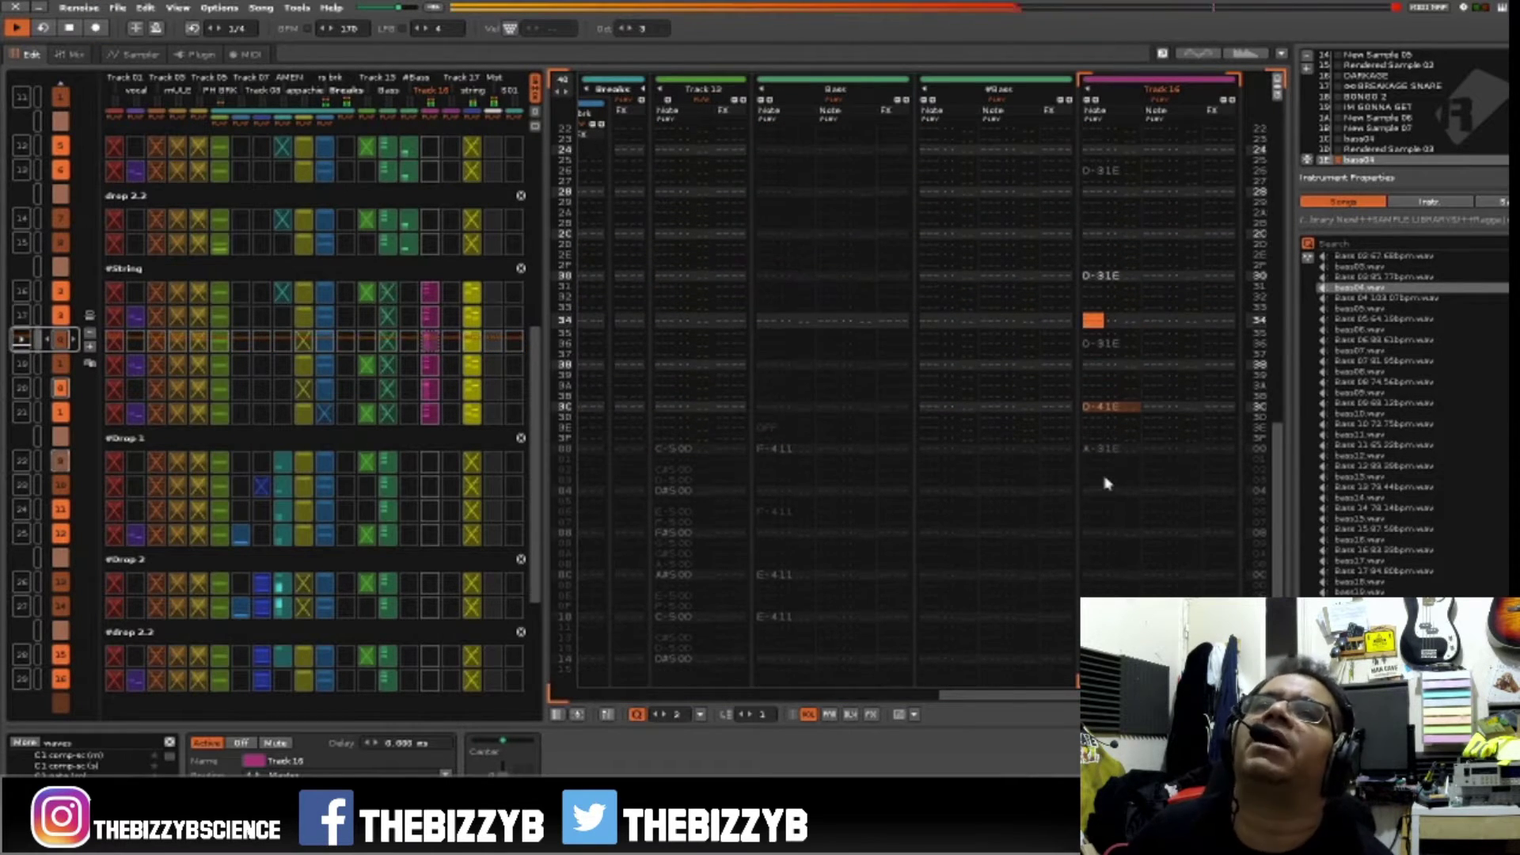
key("Escape")
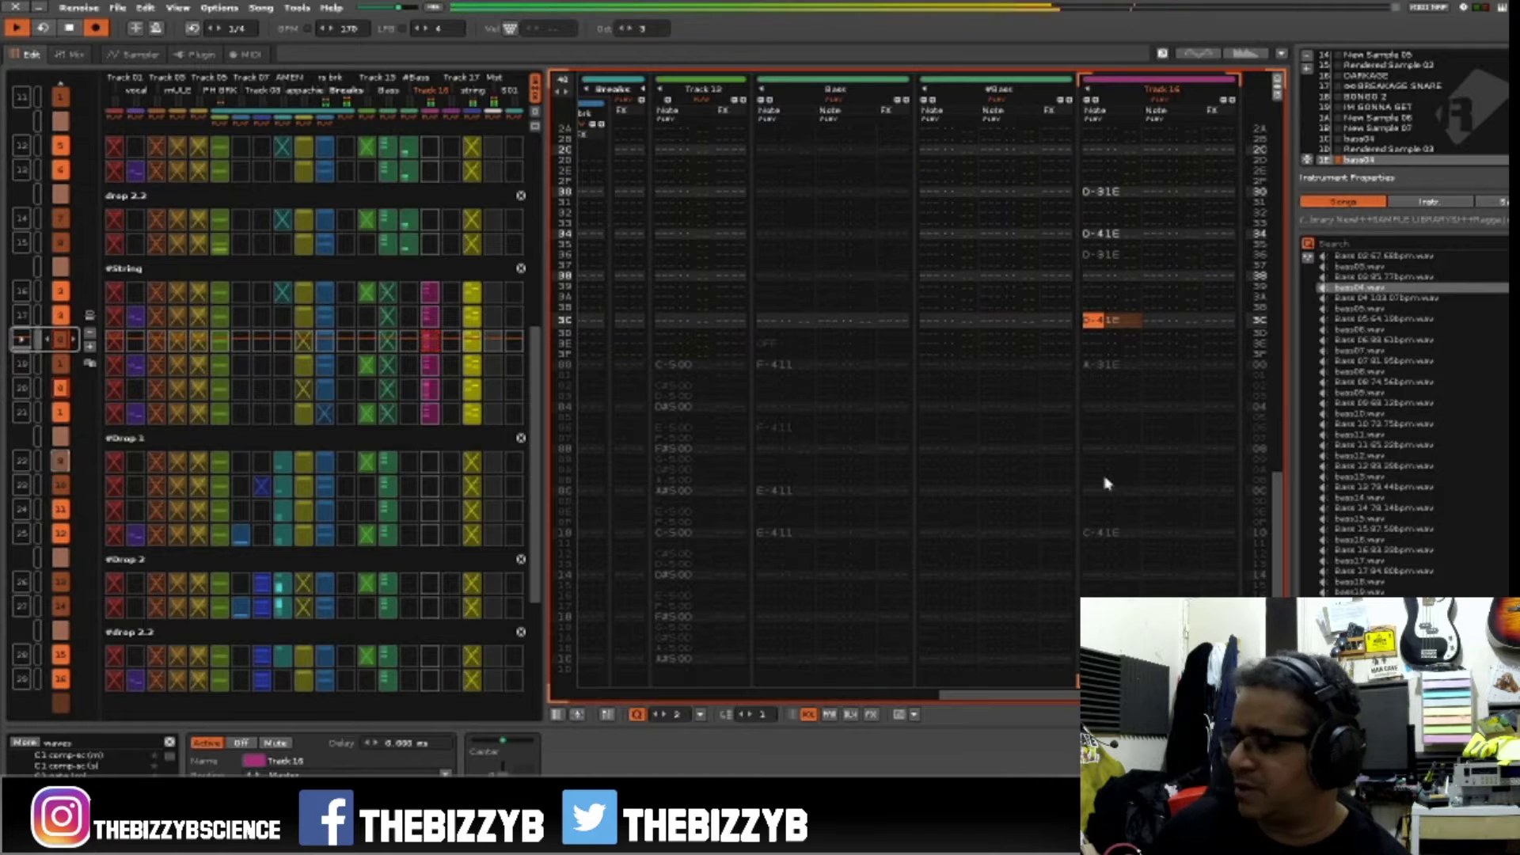
Step: Set the octave to 2 and replace the note at row 3C of Track 16 with D-3
key("w")
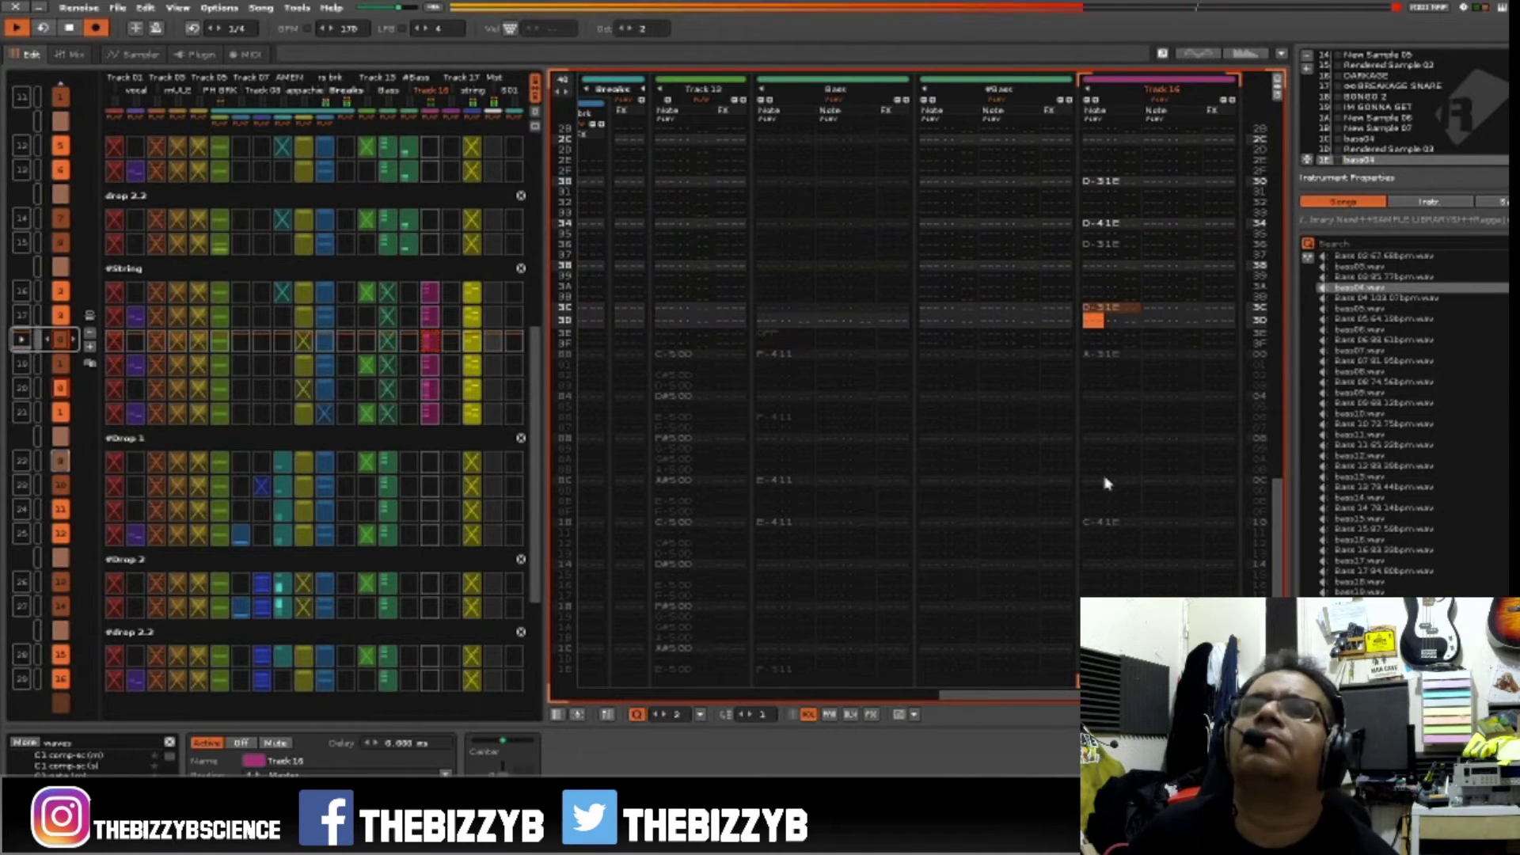
key("Up")
key("Down")
key("Down")
key("Down")
key("Down")
key("Down")
key("Down")
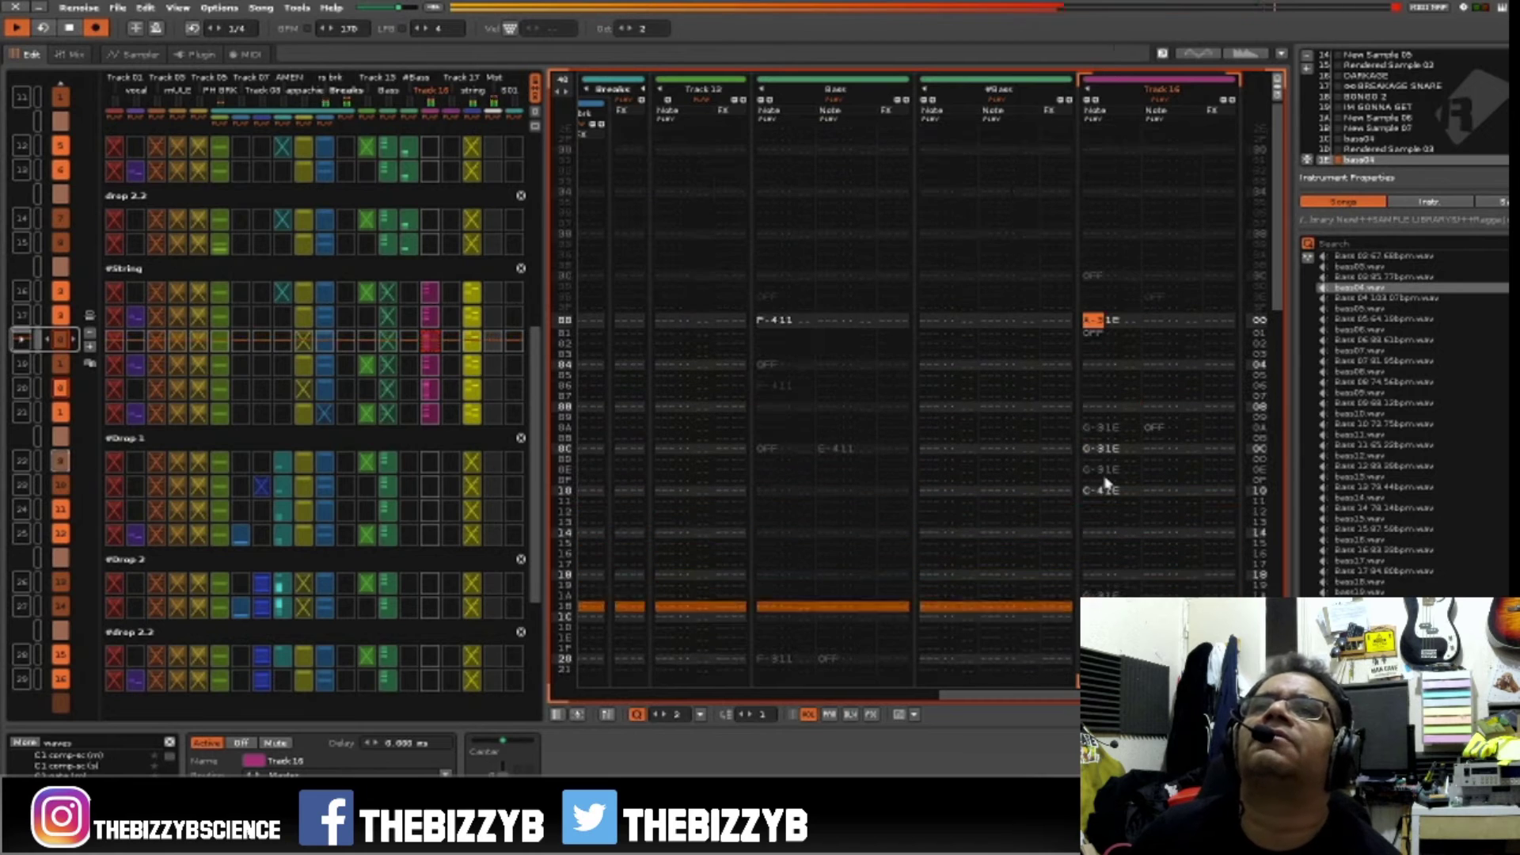
Step: Save the song with the edited Track 16 bassline
scroll(1107, 483, "down", 10)
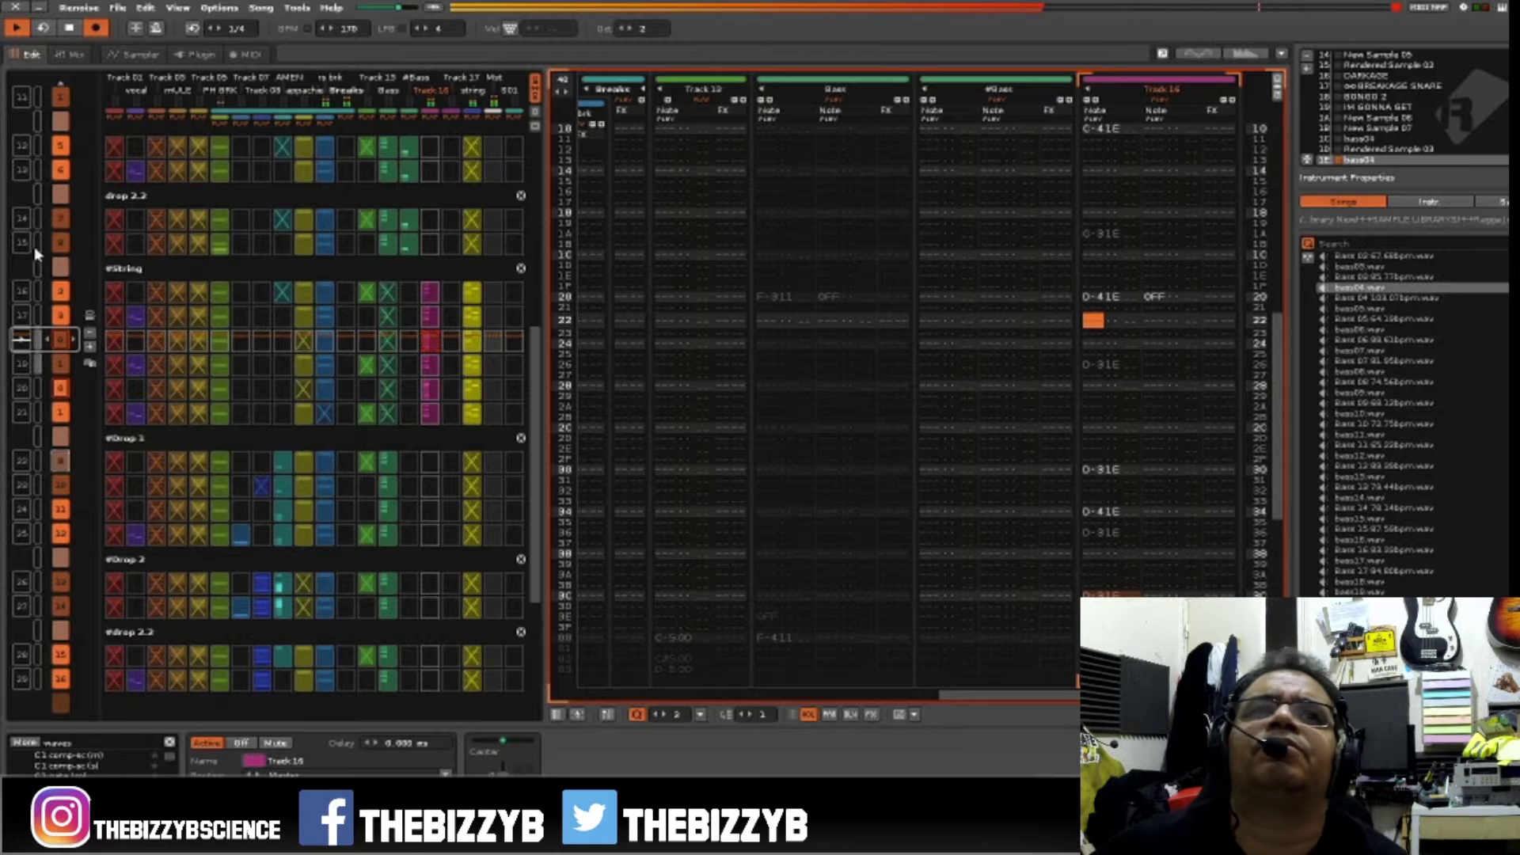
left_click(118, 7)
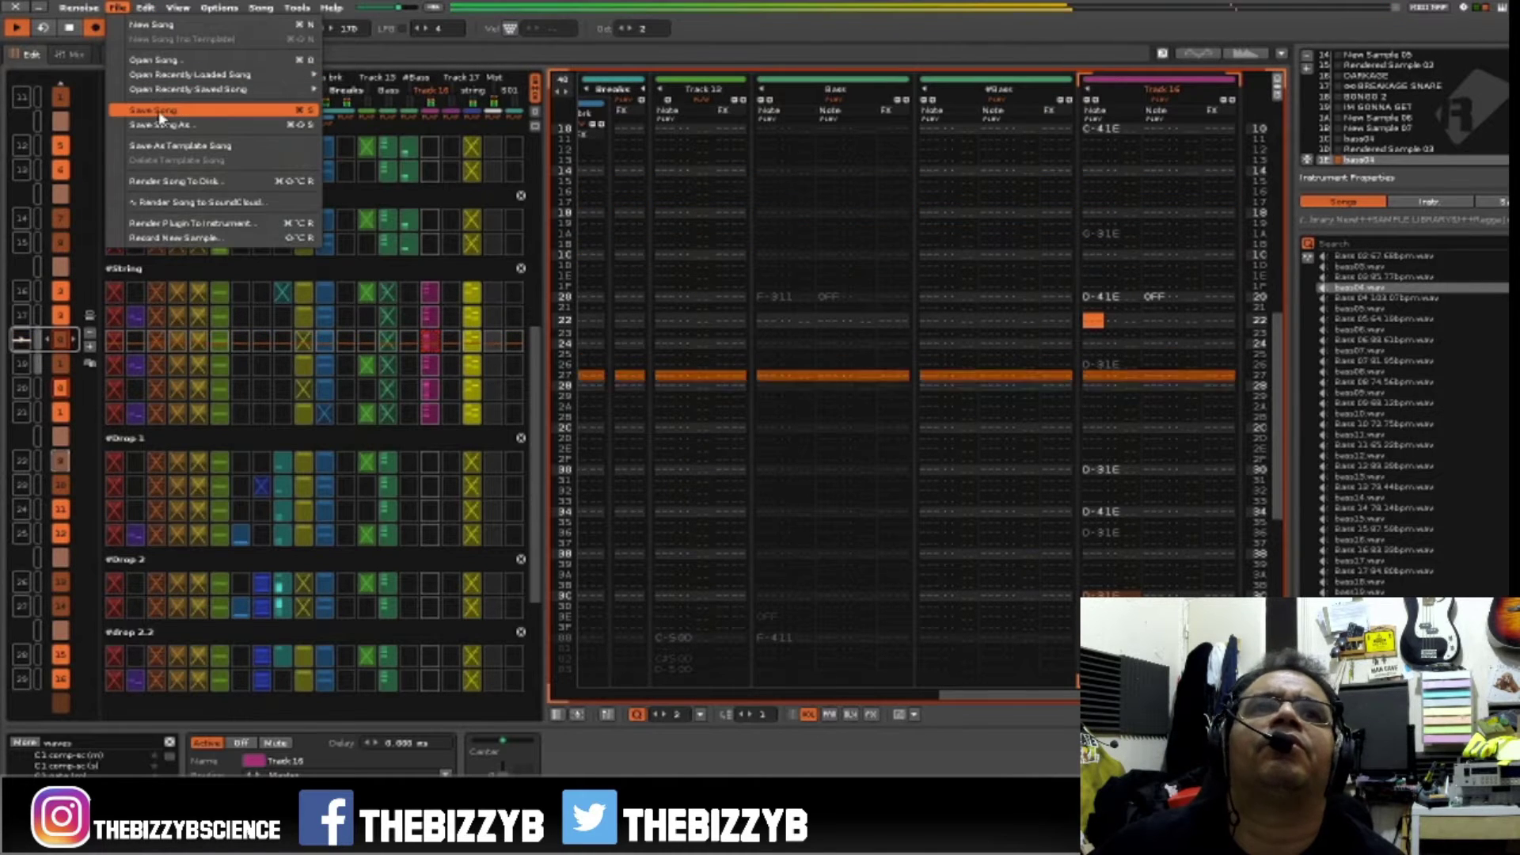
left_click(159, 117)
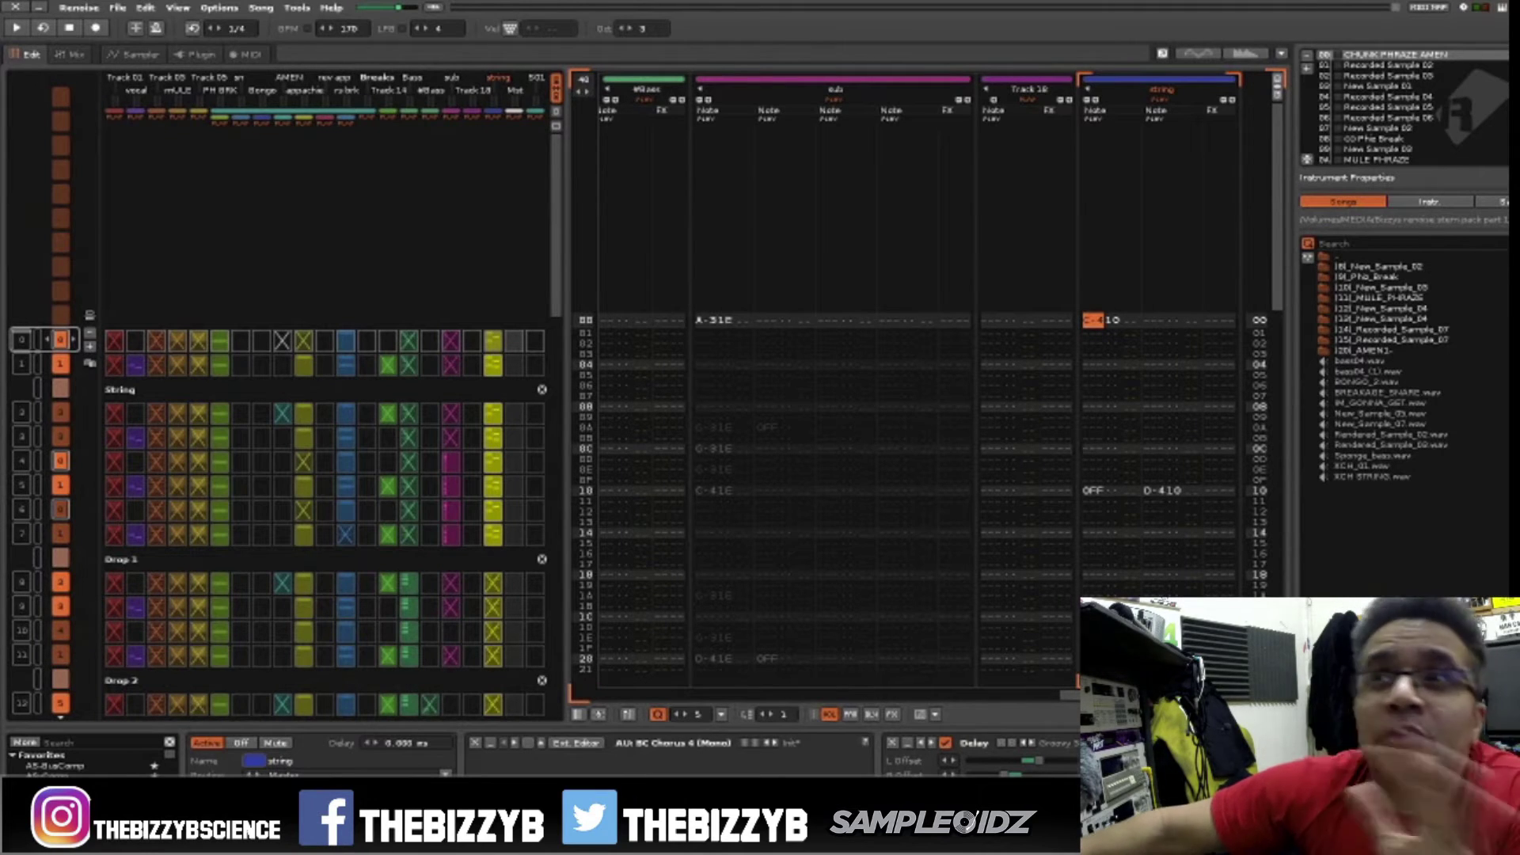
Step: Look over the stem song's sub and string tracks and its instrument list, selecting the MULE PHRAZE instrument
key("Left")
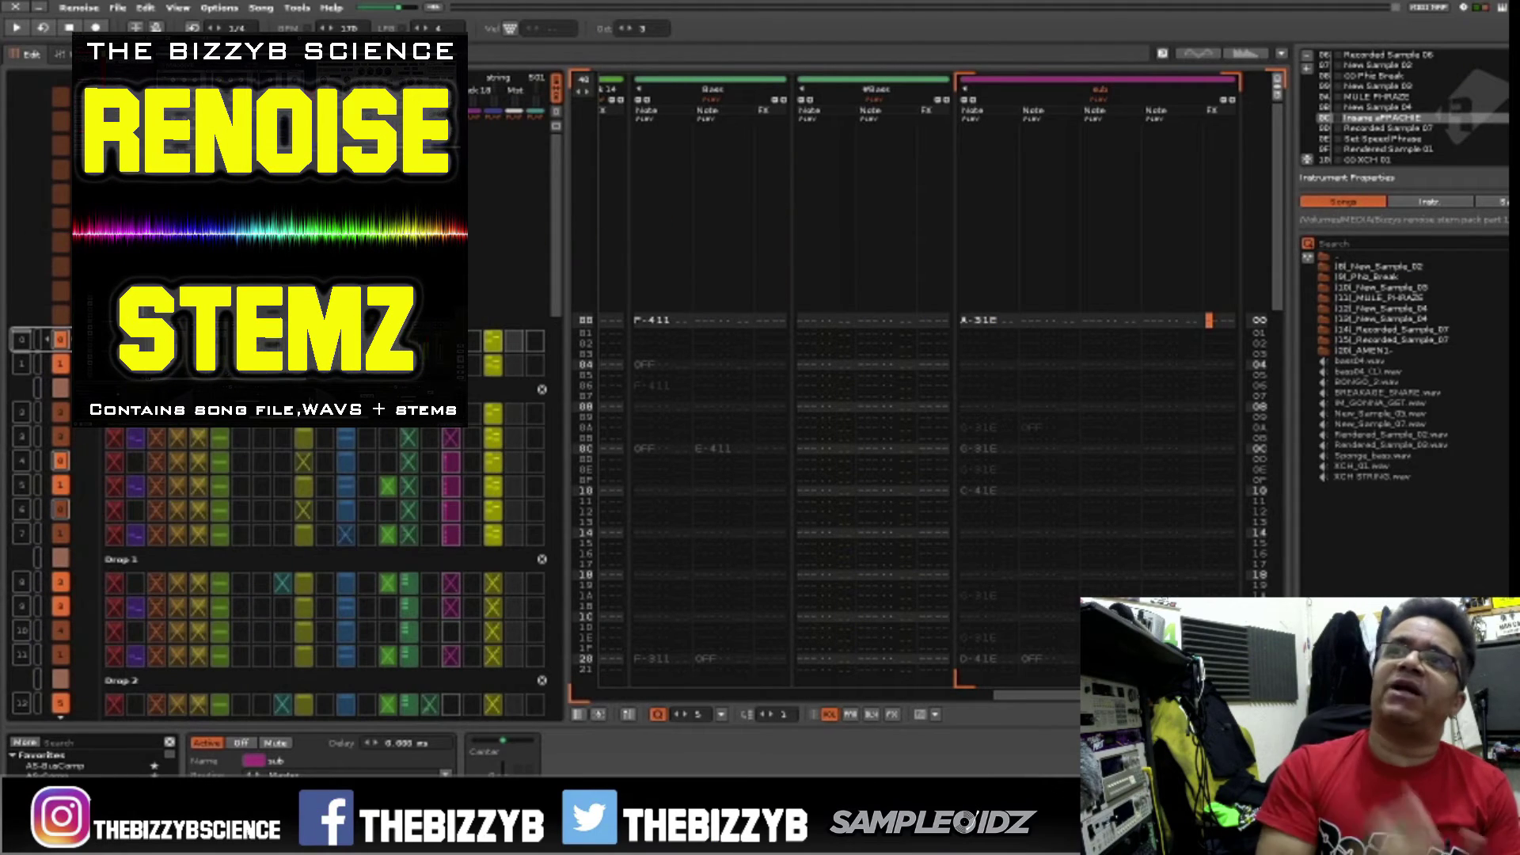
key("Right")
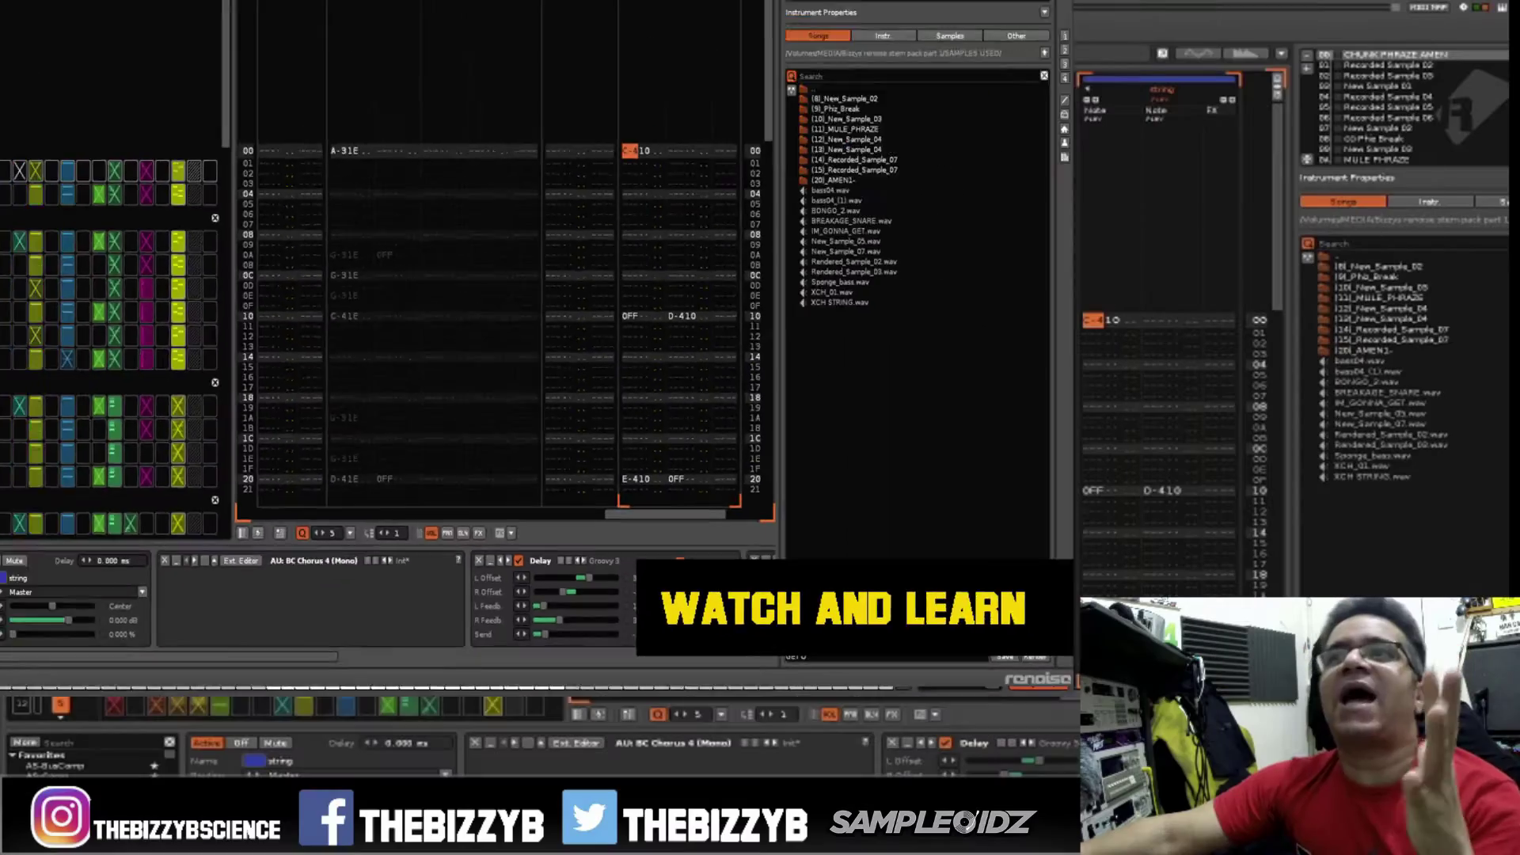
scroll(1461, 89, "down", 10)
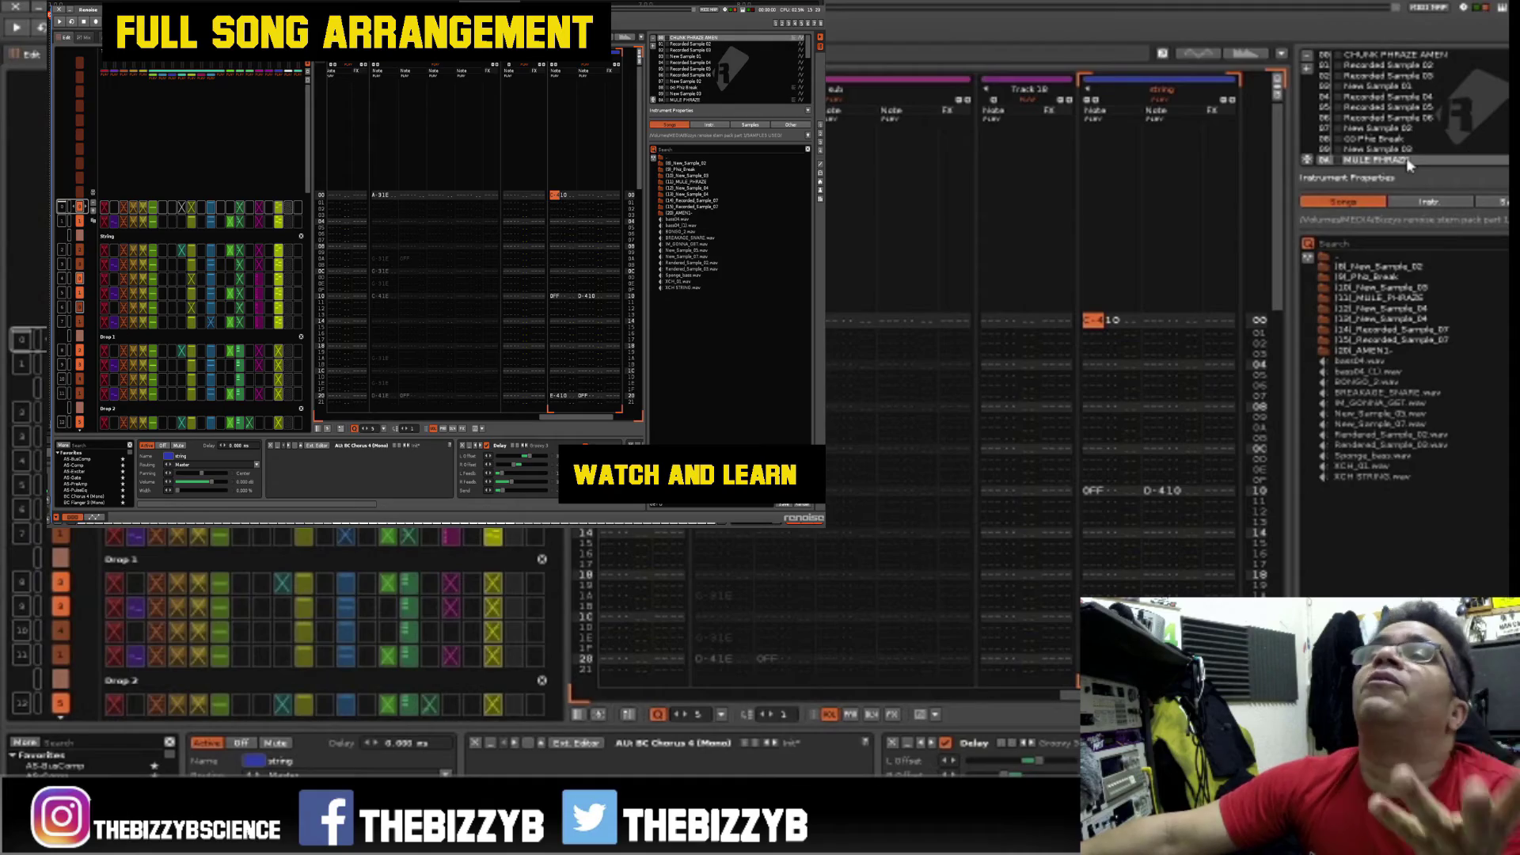
scroll(1409, 165, "down", 2)
scroll(1411, 164, "up", 2)
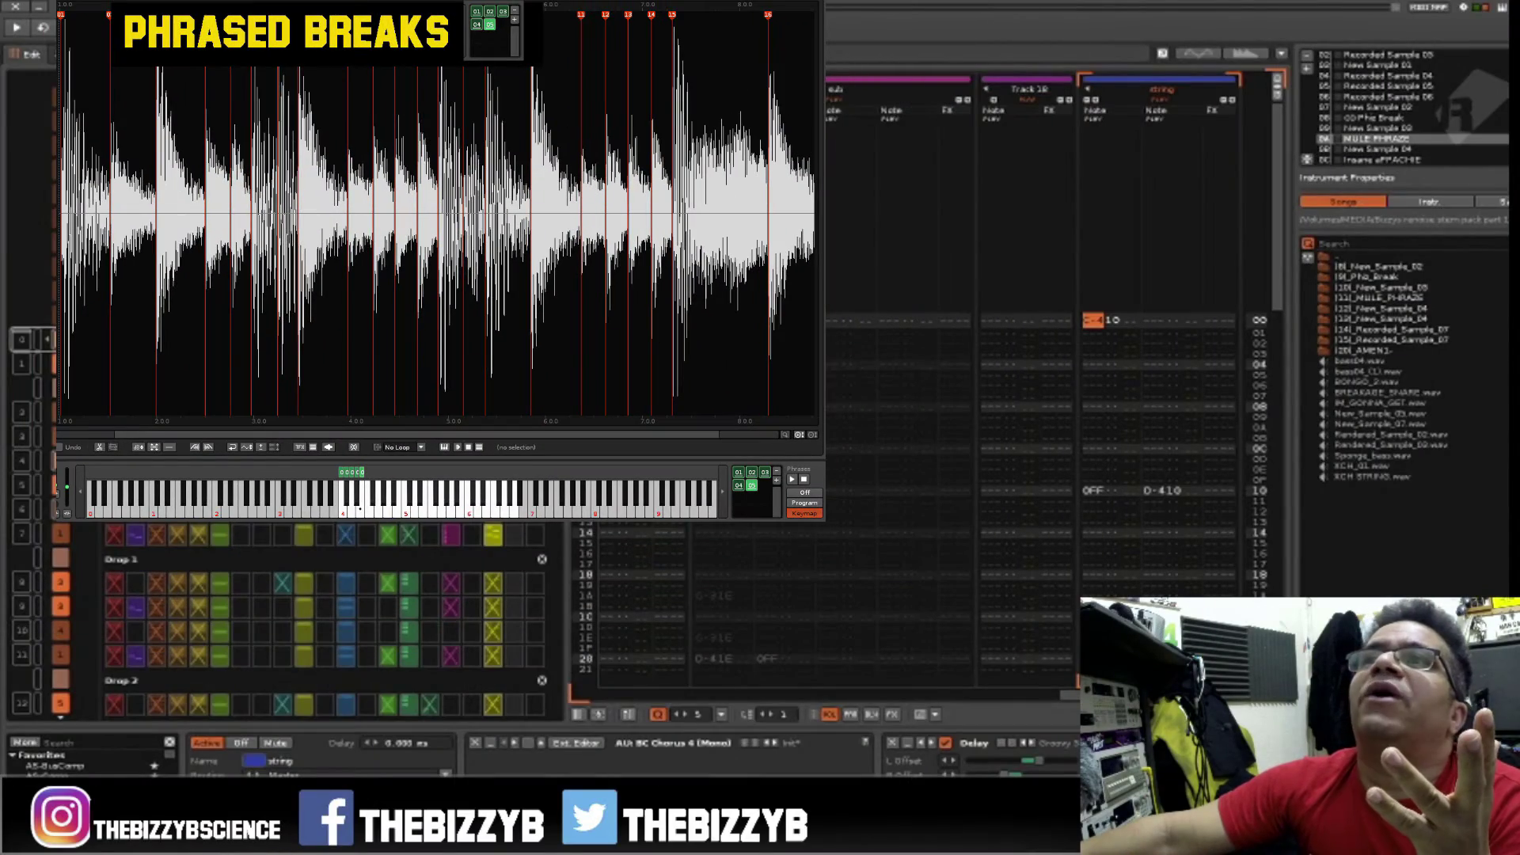
Step: Examine the sliced waveforms of the MULE PHRAZE and Insane aPPACHIE instruments and audition the Insane aPPACHIE phrase
left_click(133, 54)
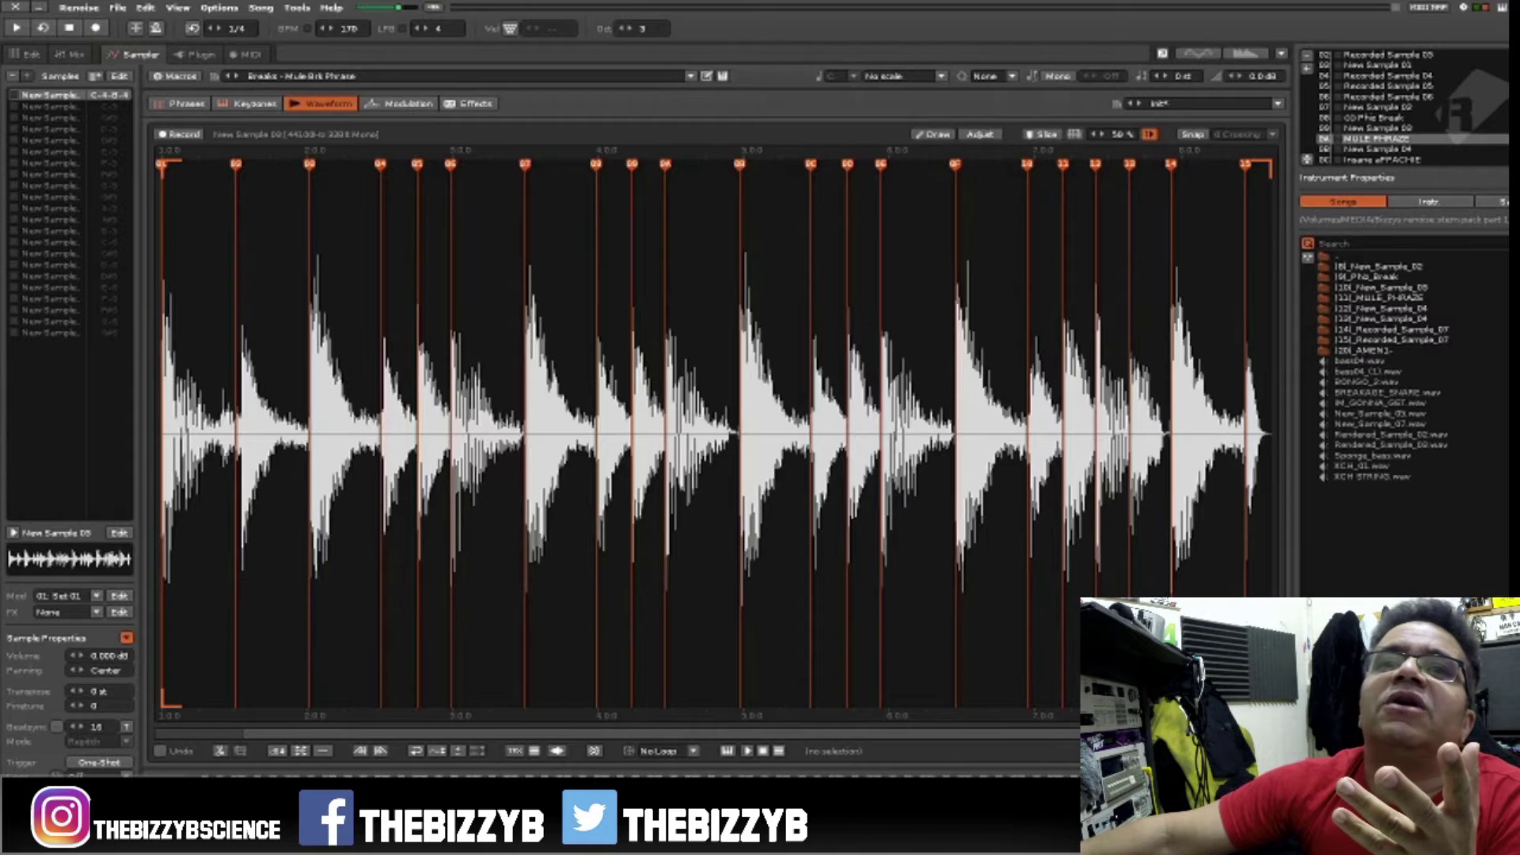
scroll(1409, 151, "down", 2)
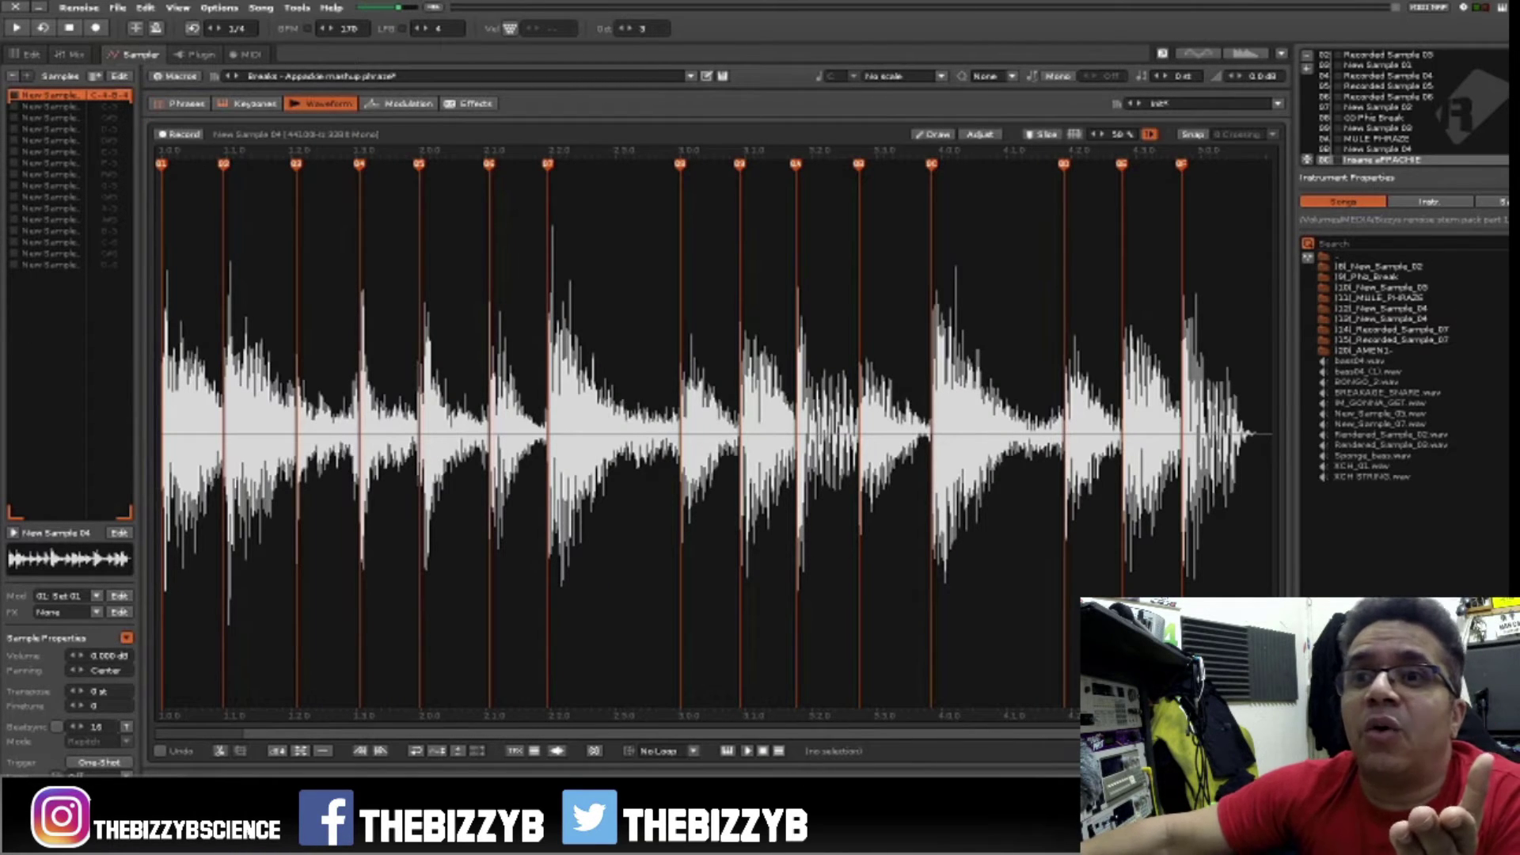
left_click(180, 104)
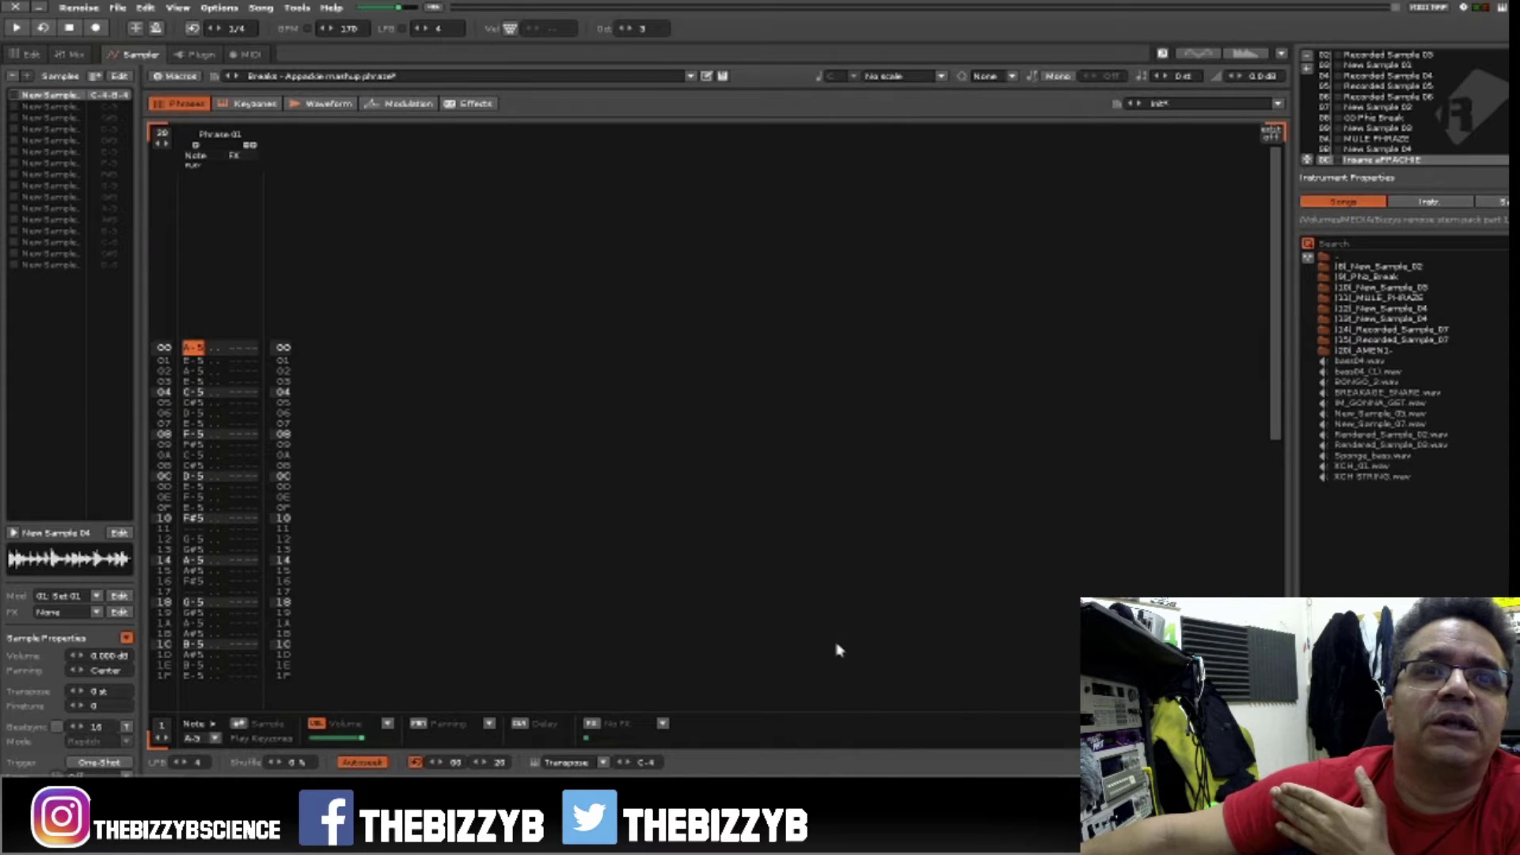
key("q")
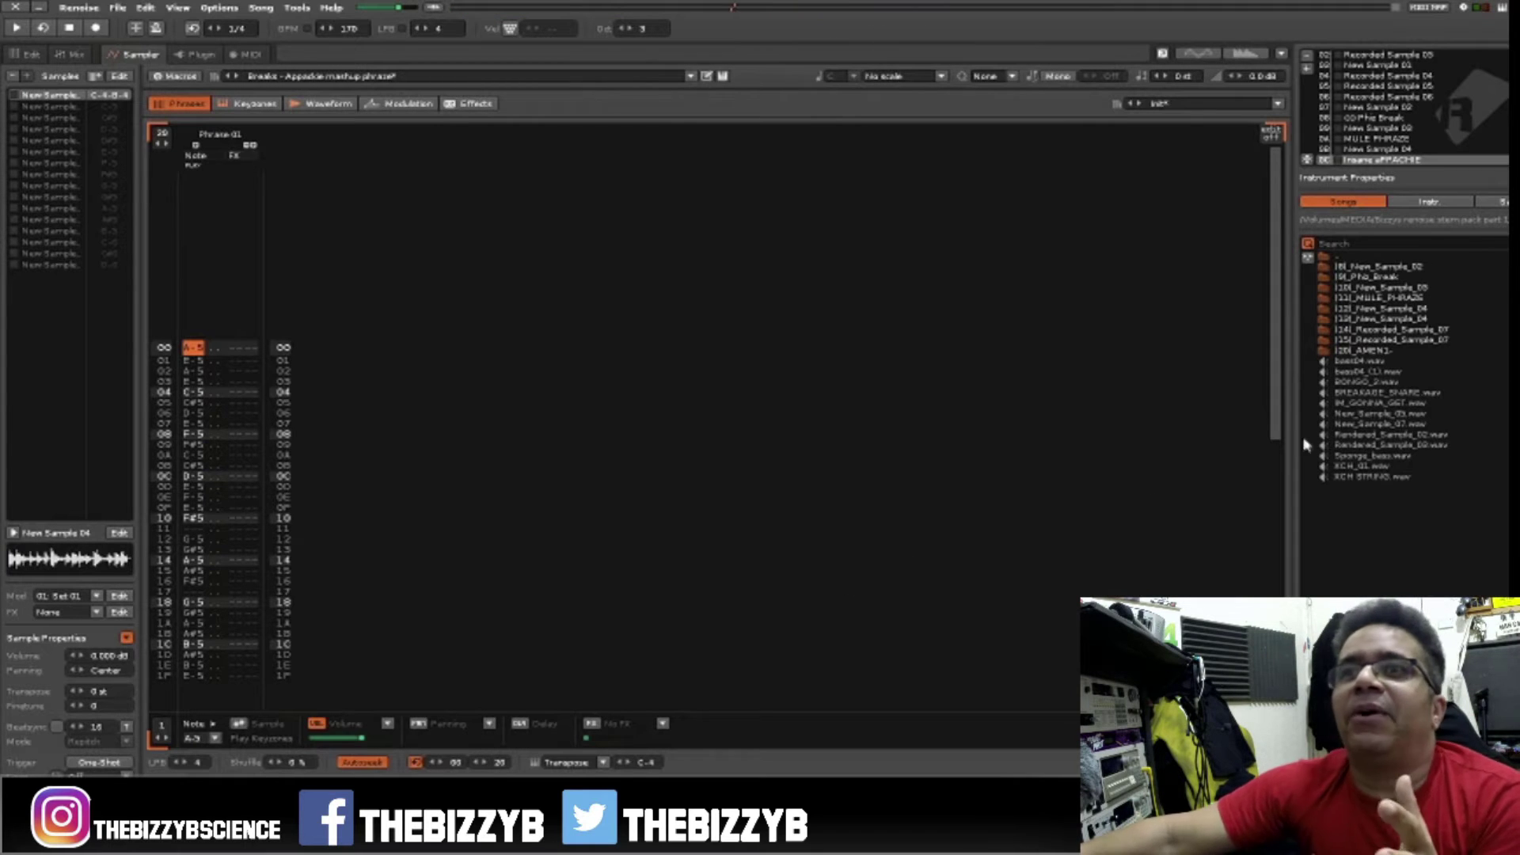
Step: Inspect the Set Speed Phrase and XCH 01 waveforms and return to the pattern editor with the pattern matrix shown
scroll(1423, 139, "down", 2)
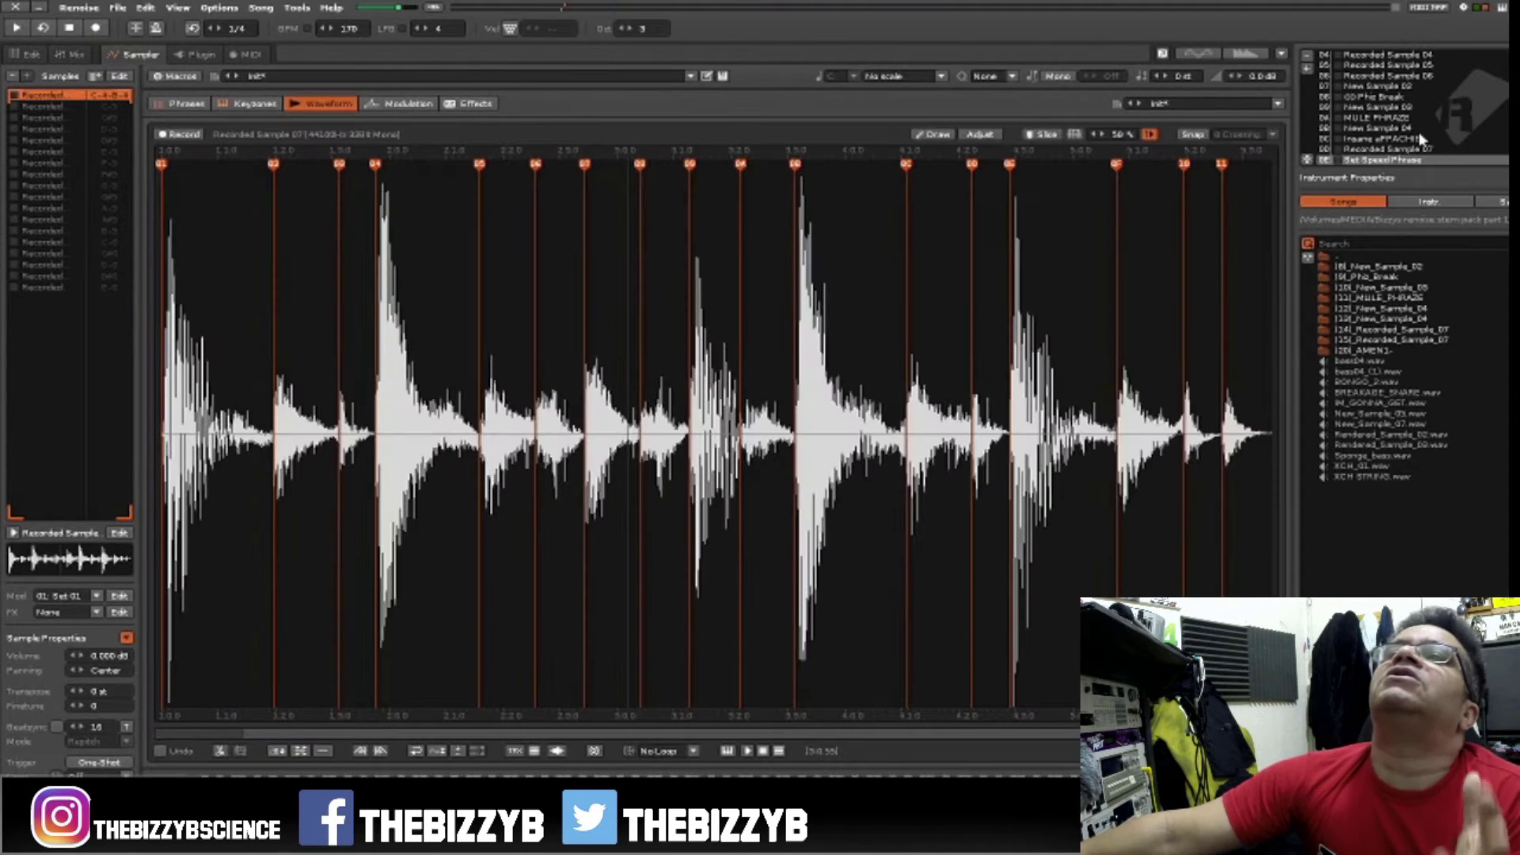
scroll(1423, 140, "up", 2)
scroll(1426, 142, "down", 2)
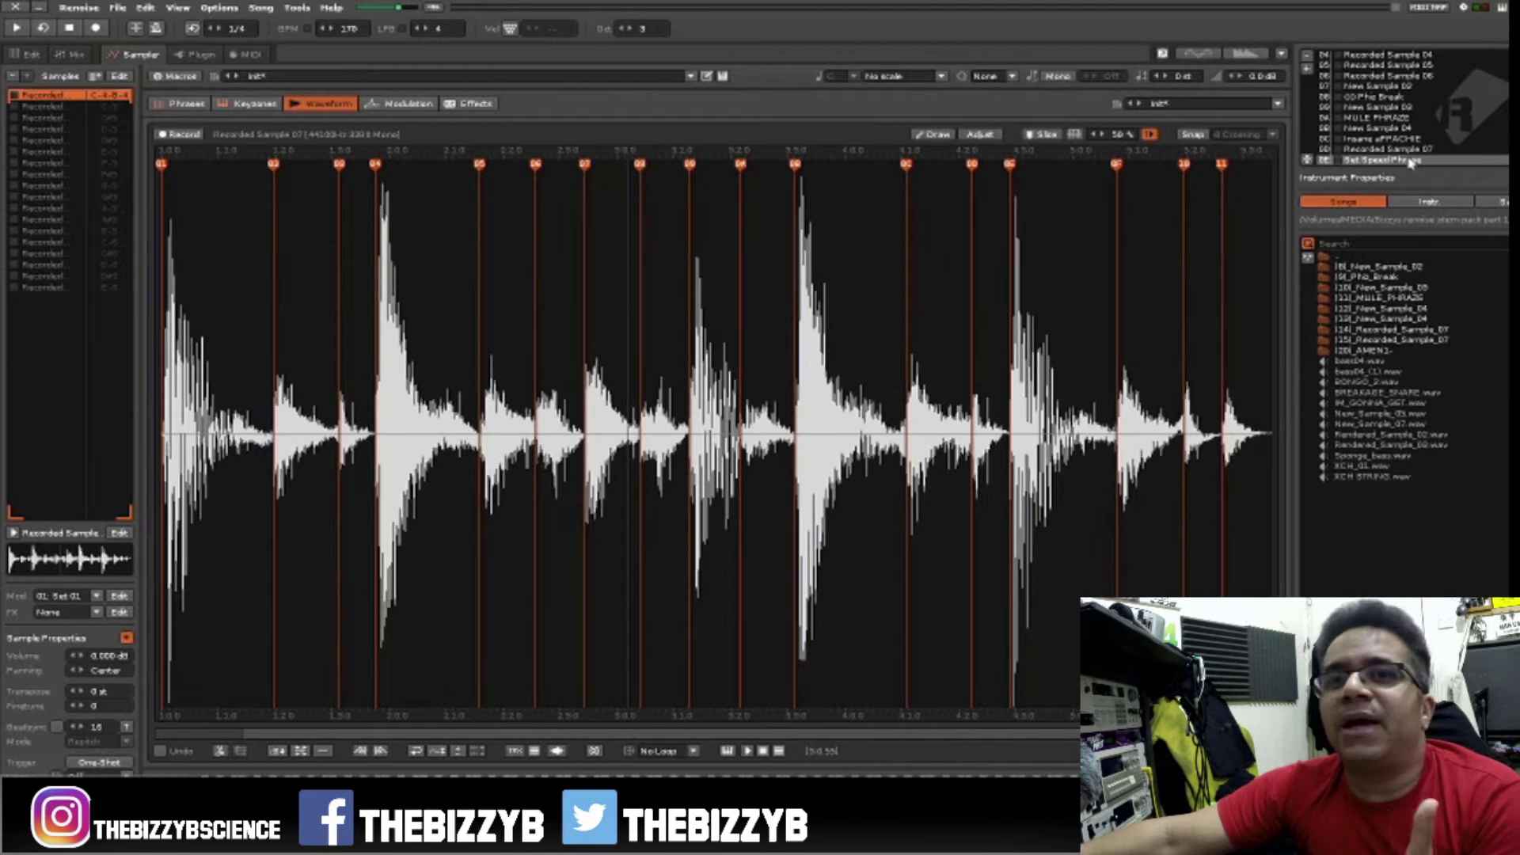
scroll(1474, 119, "down", 2)
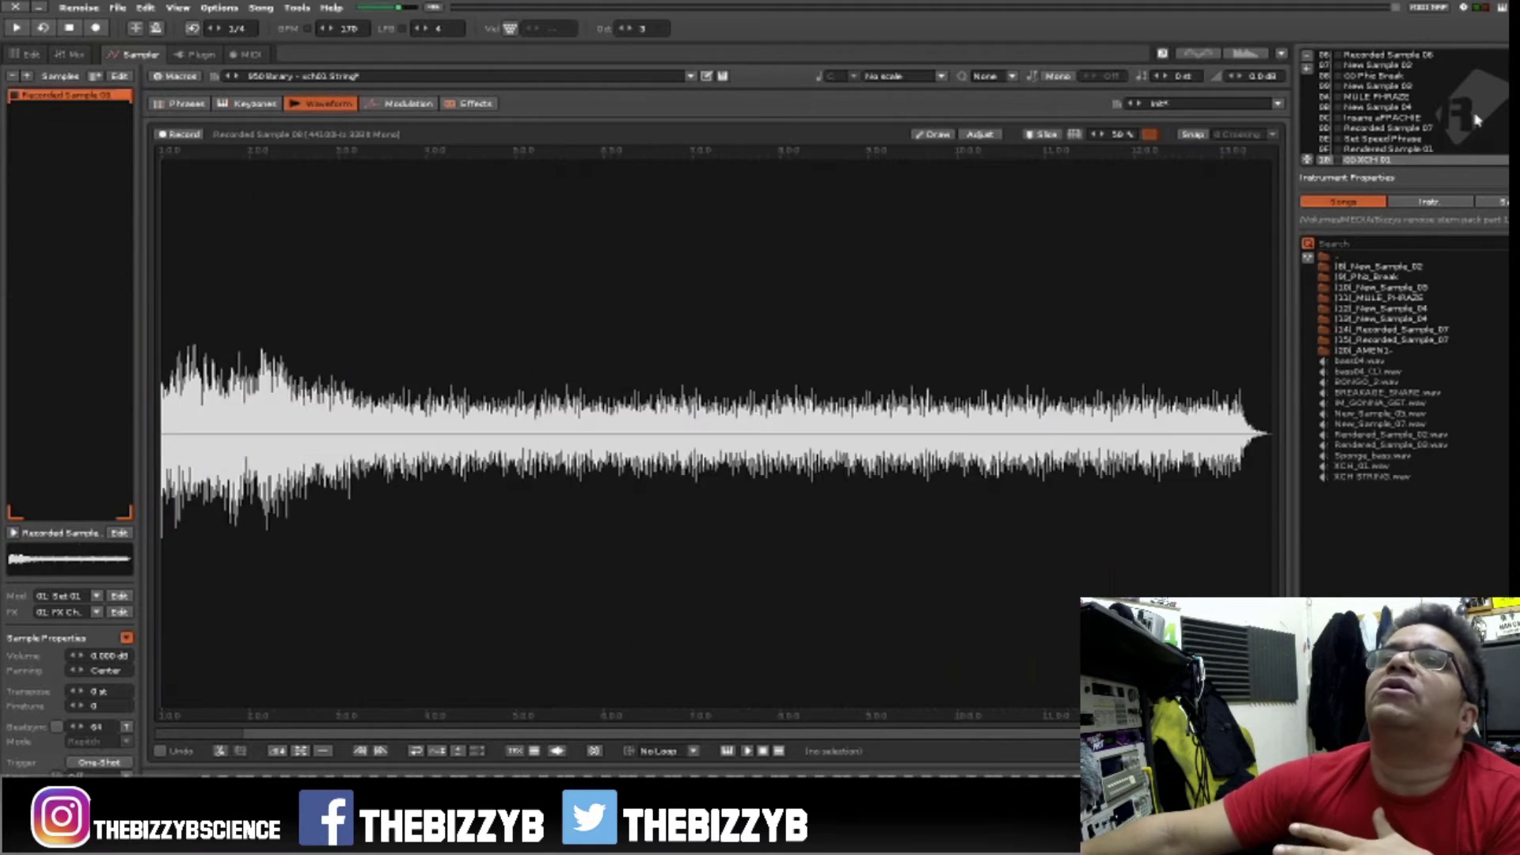
scroll(1479, 118, "up", 3)
scroll(1479, 117, "up", 1)
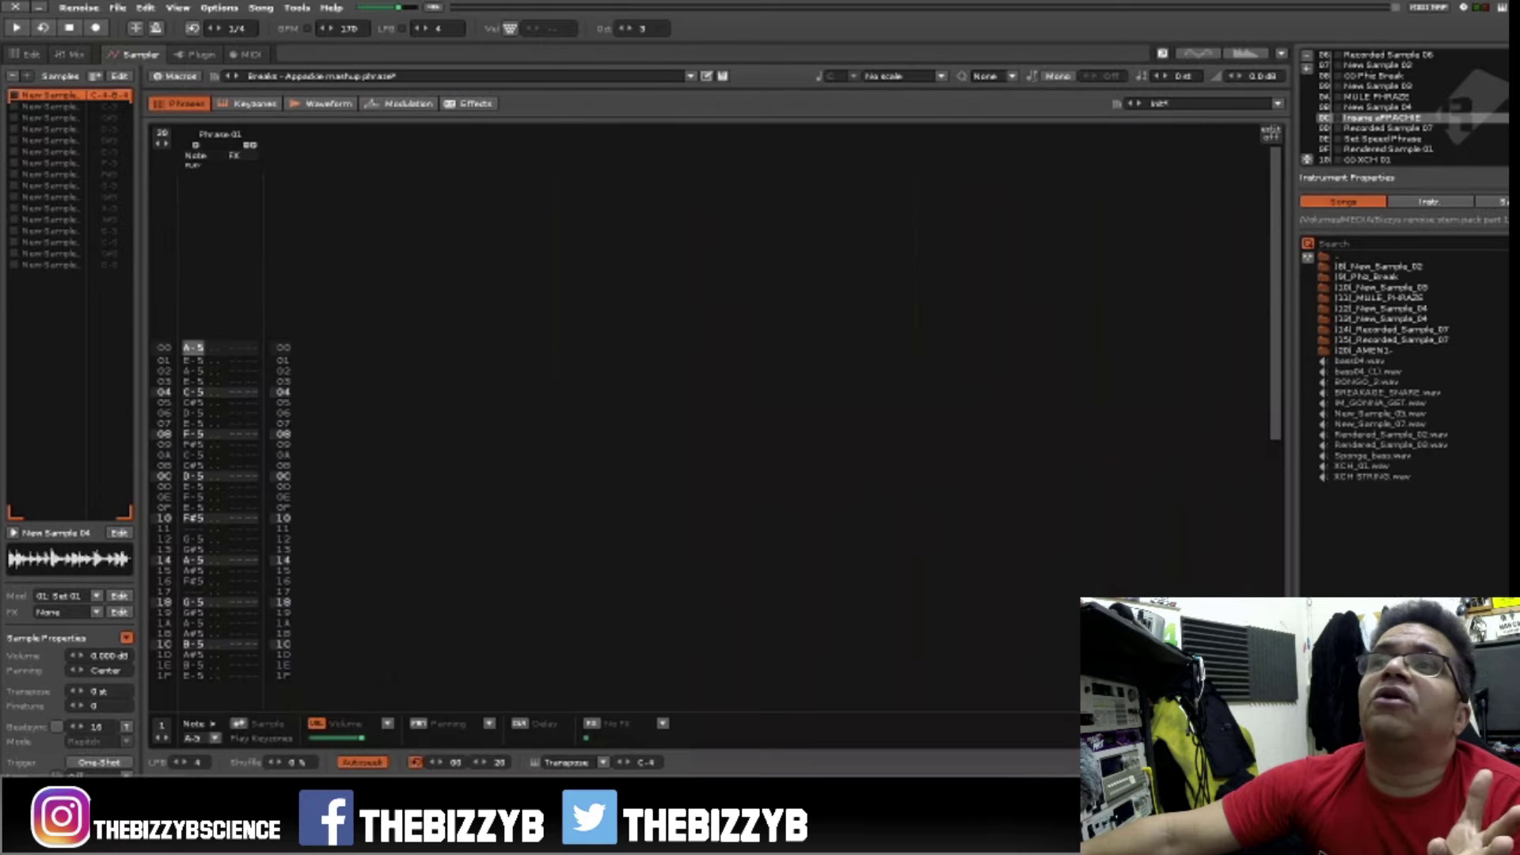
key("F2")
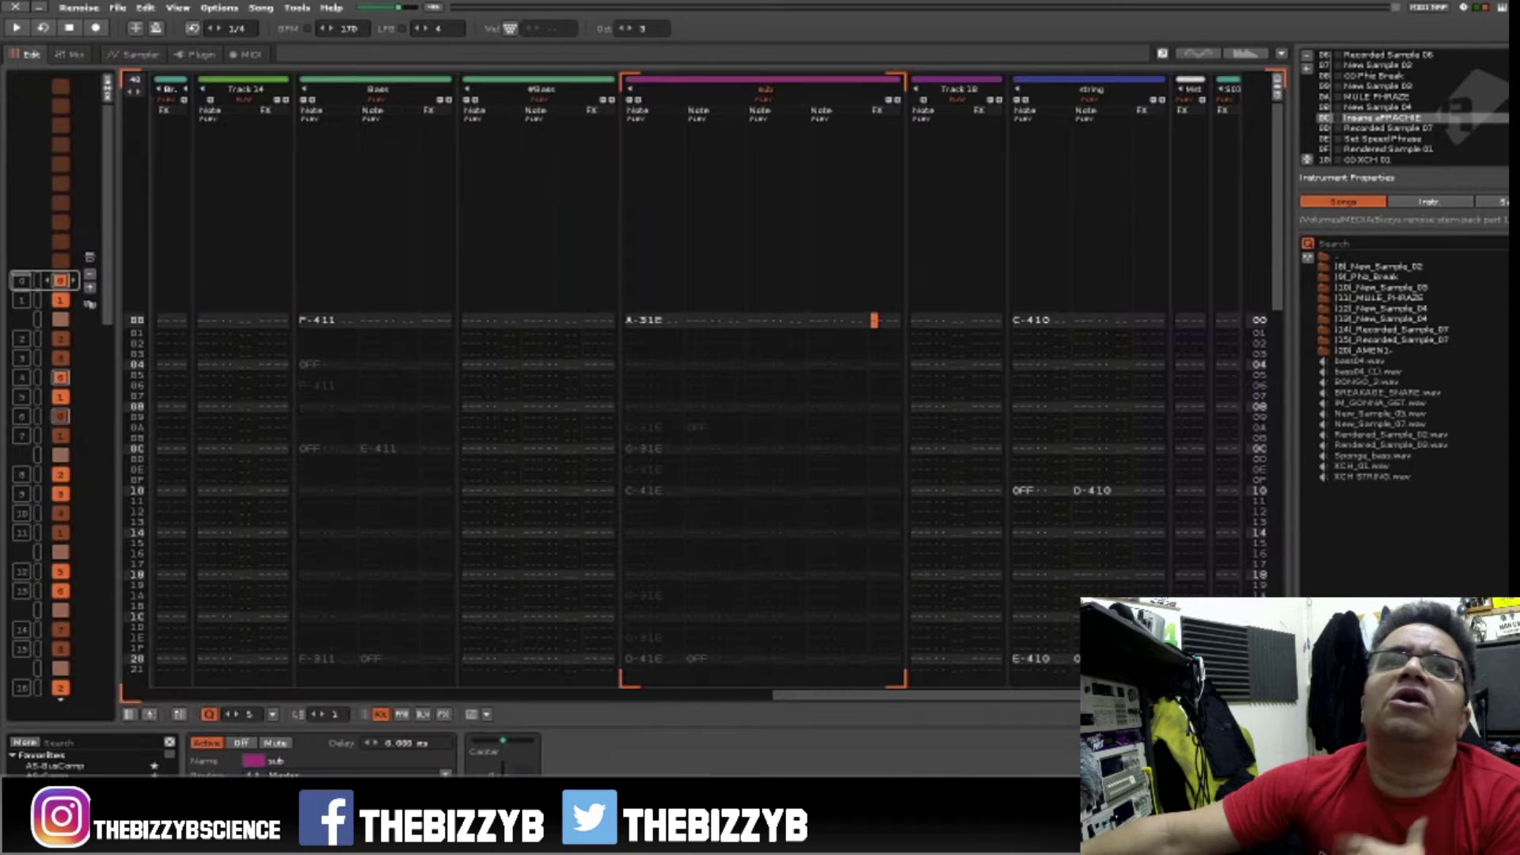
left_click(109, 89)
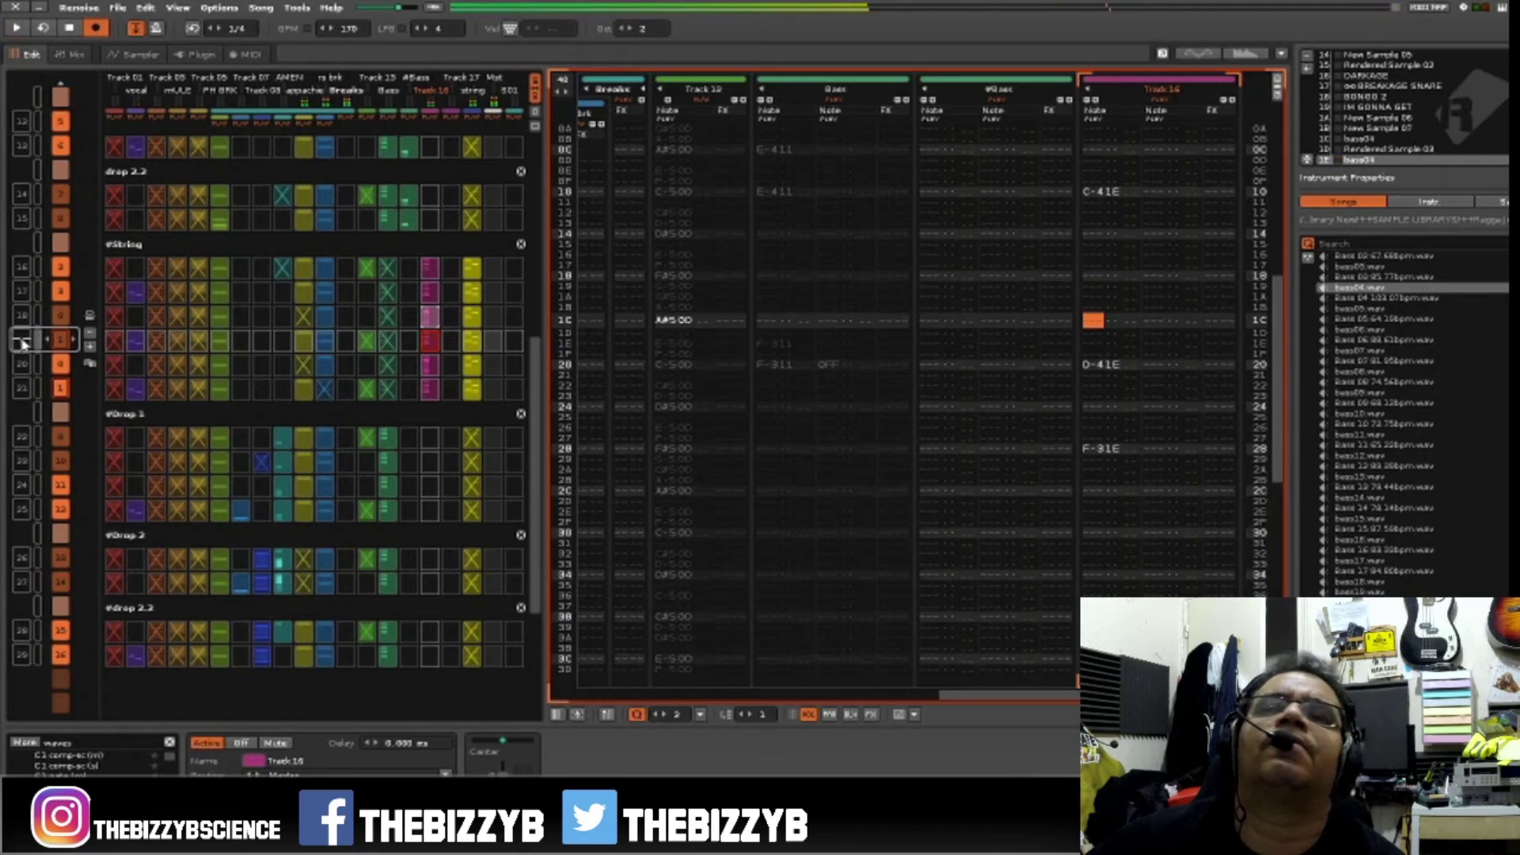
Step: Play the current #String pattern several times with note recording off to audition the Track 16 bassline
key("space")
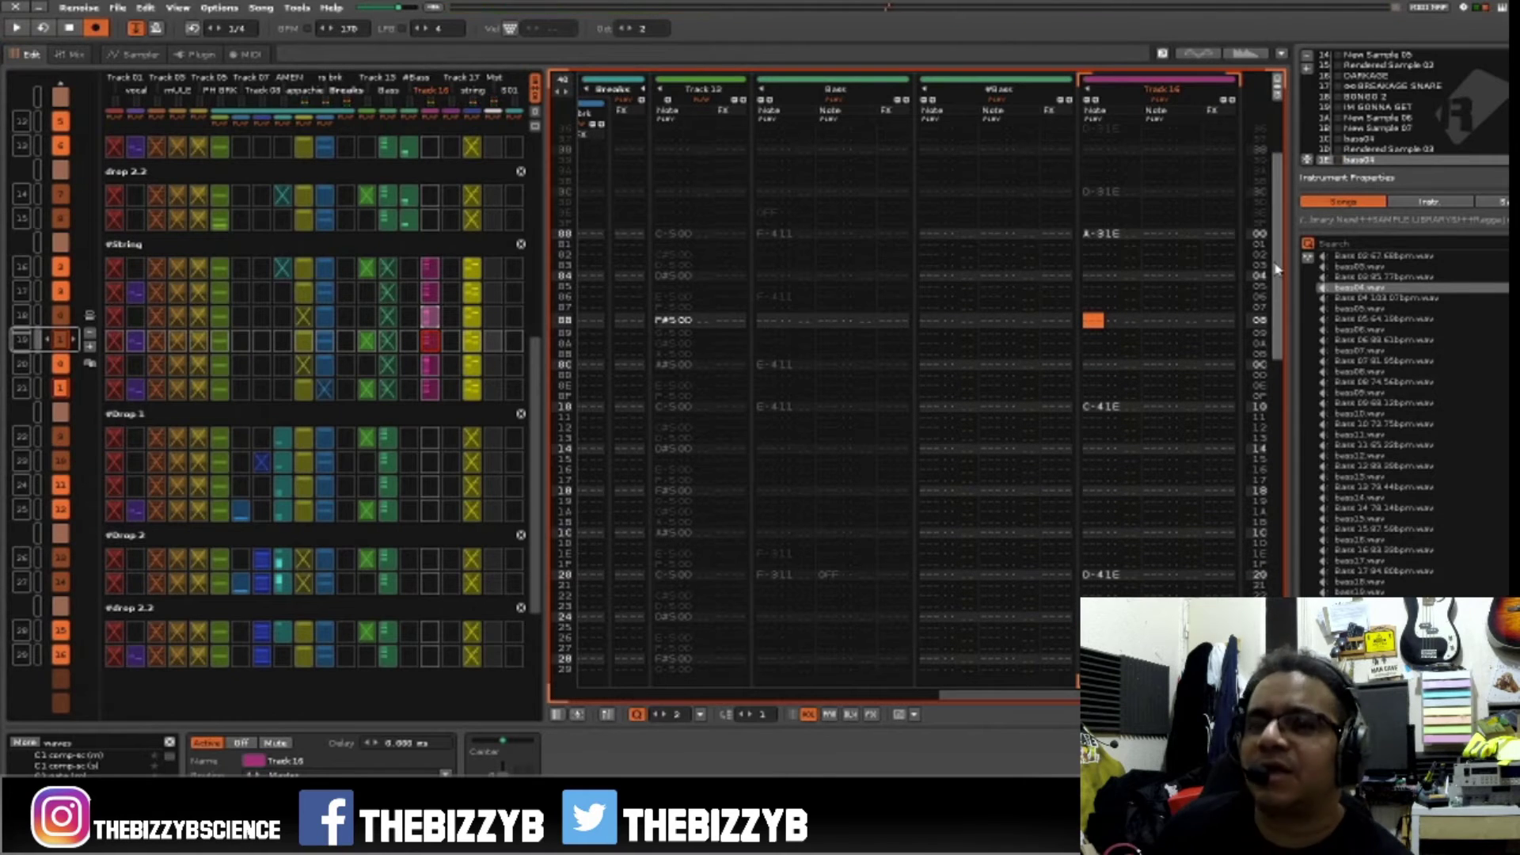
key("space")
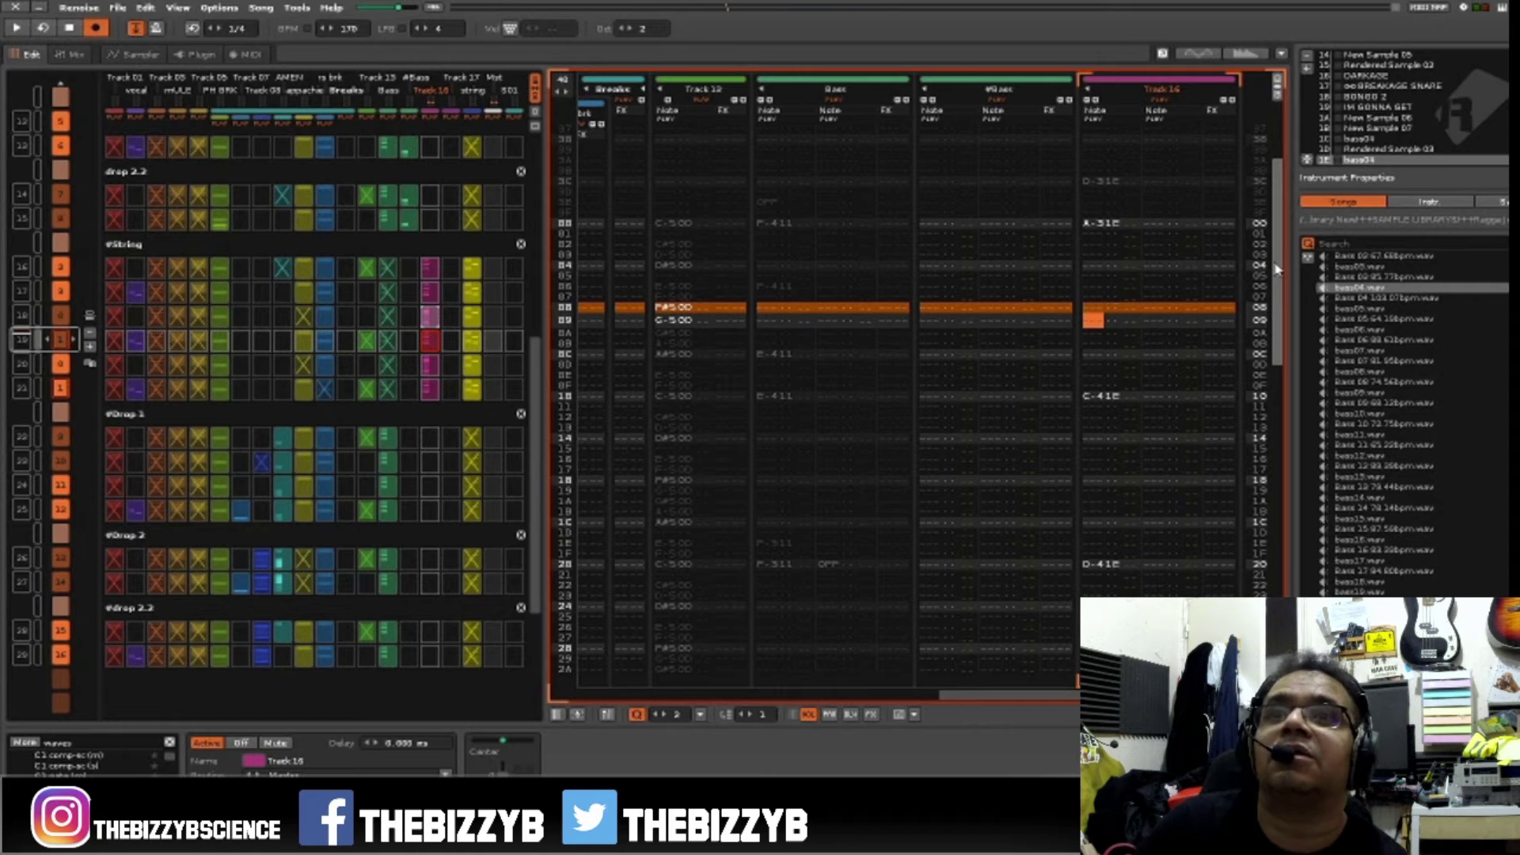
key("Escape")
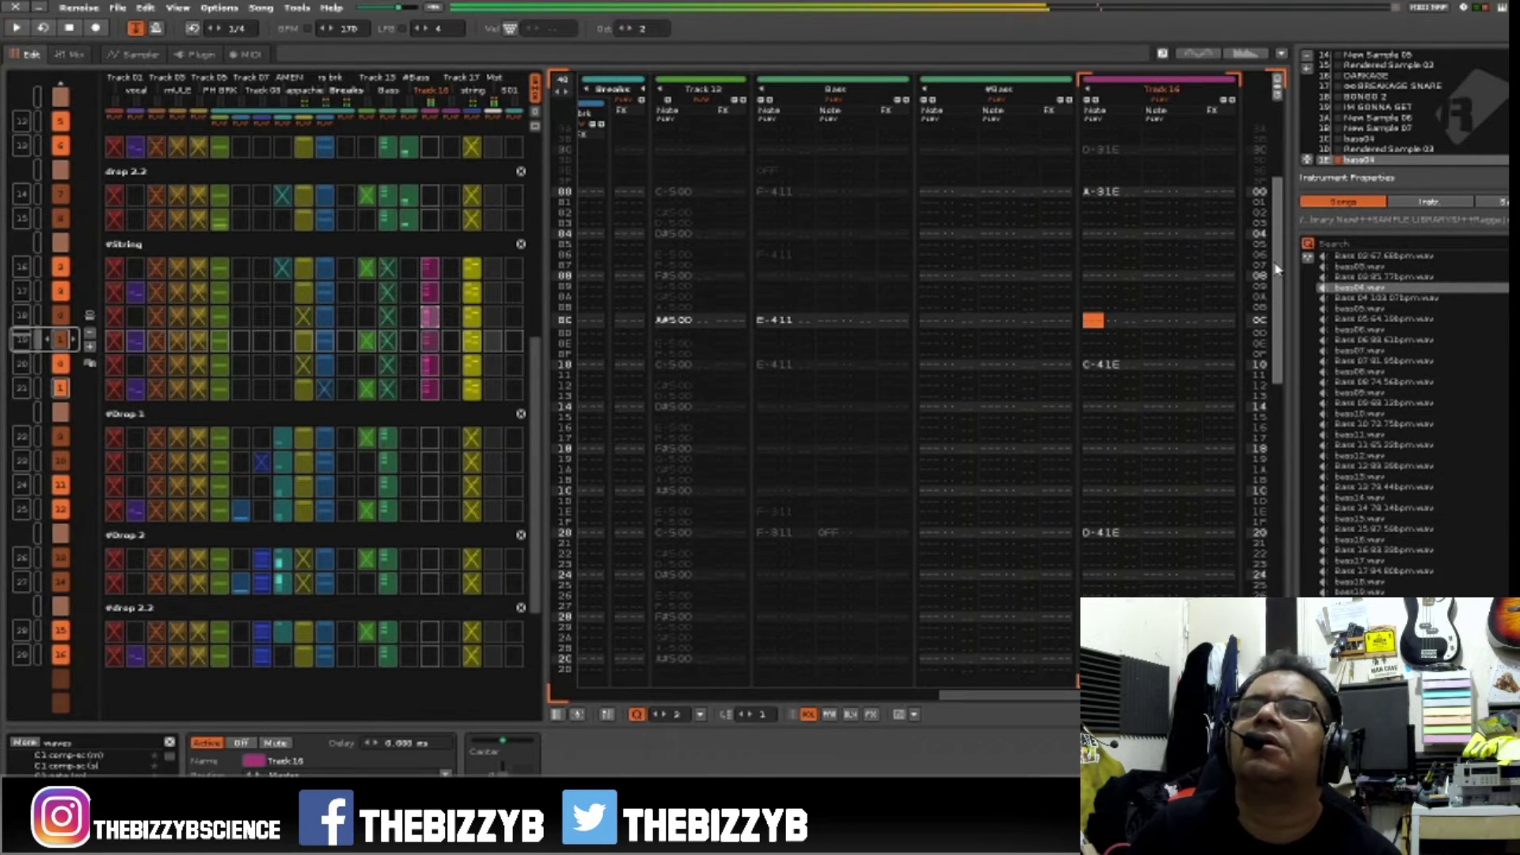
key("space")
key("space")
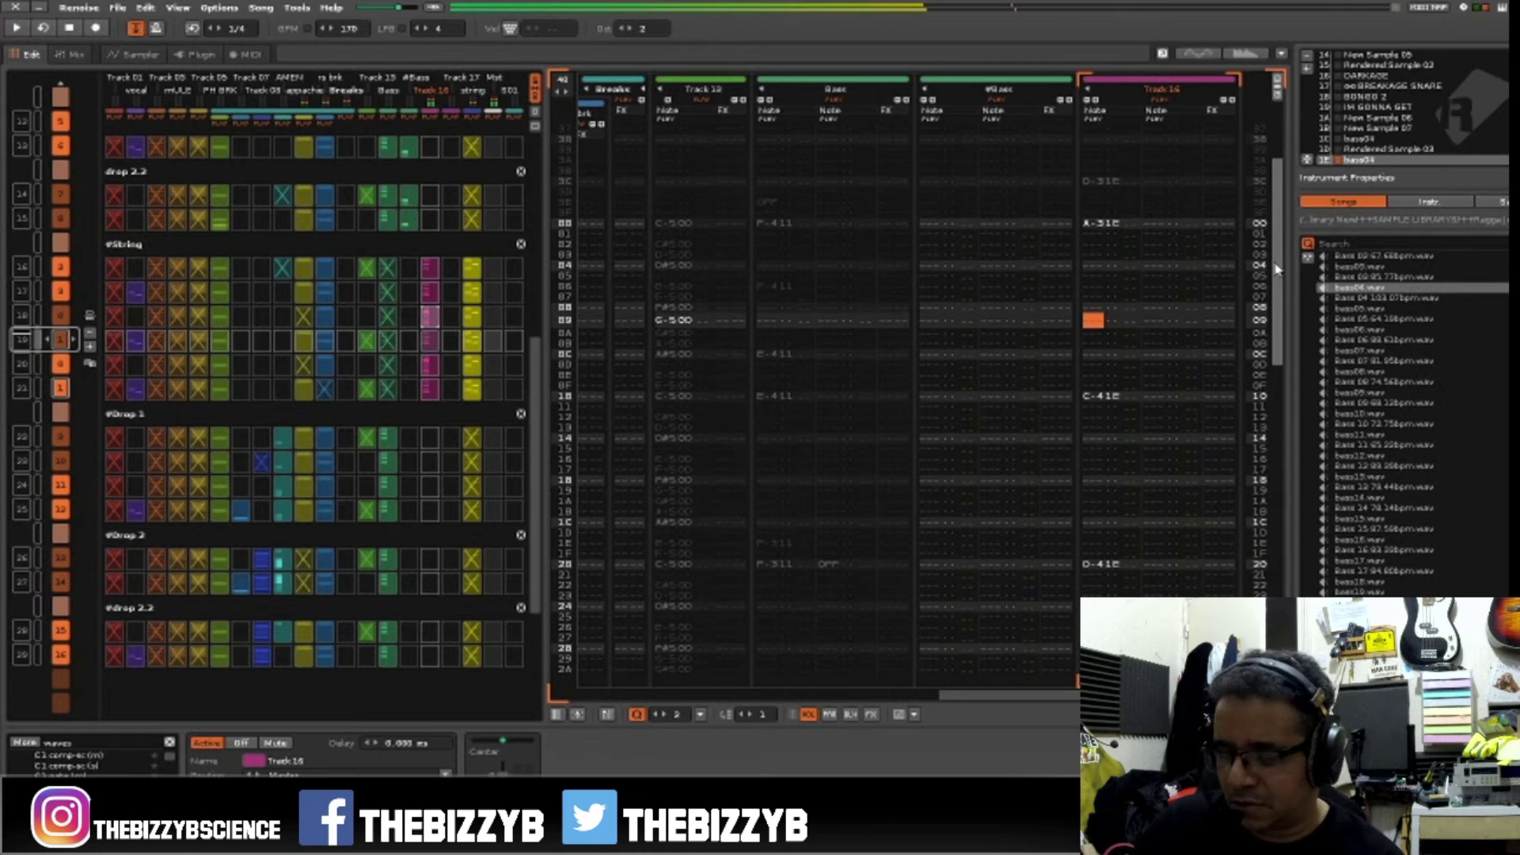
key("space")
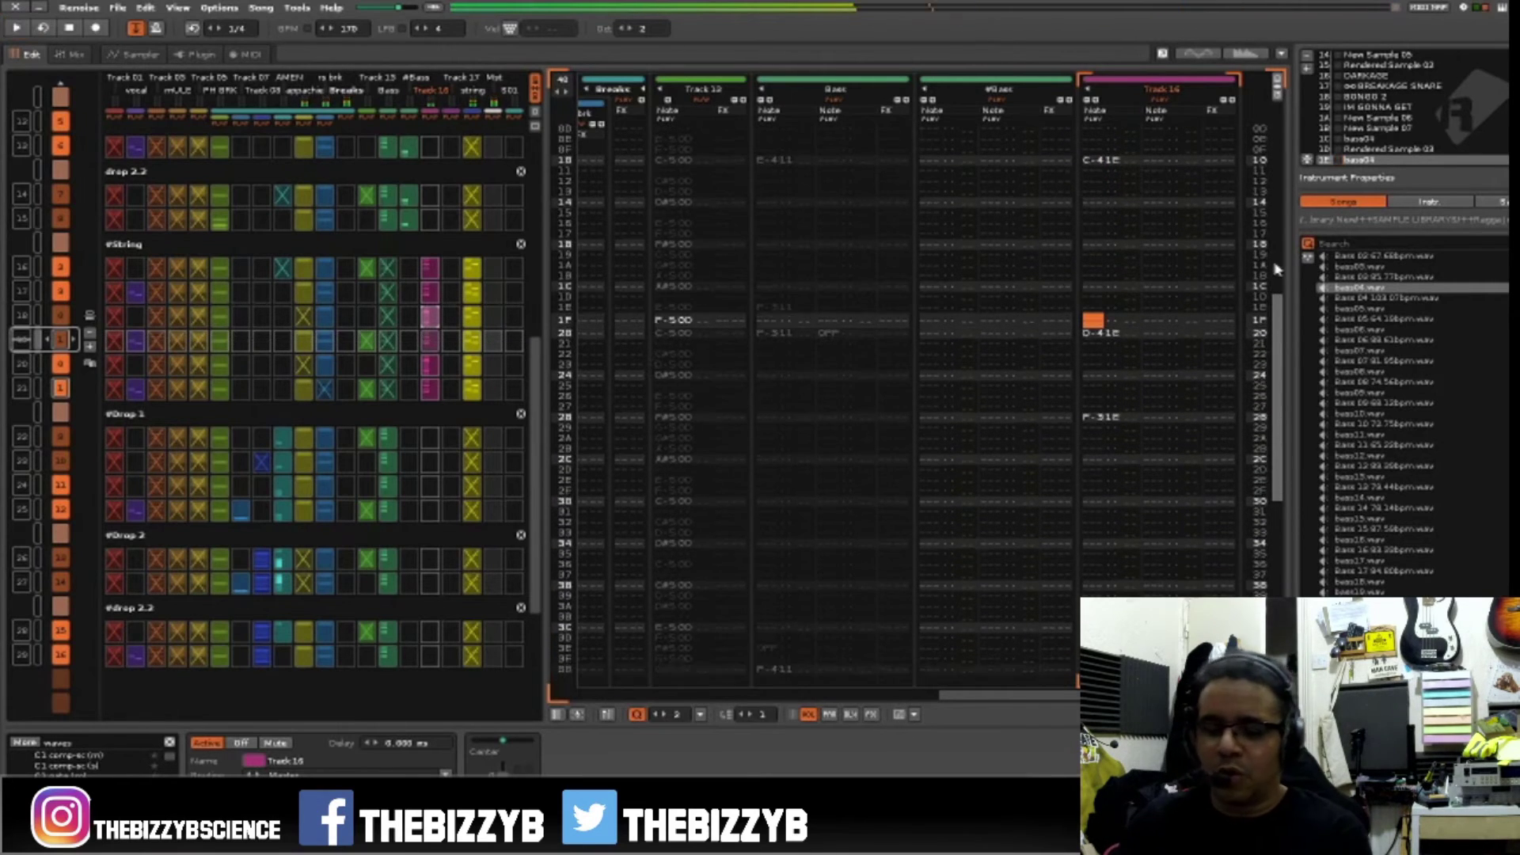
Step: Record bass04 notes live into Track 16: A-3 on line 06 and A-2 on line 0A, with their note-offs
key("space")
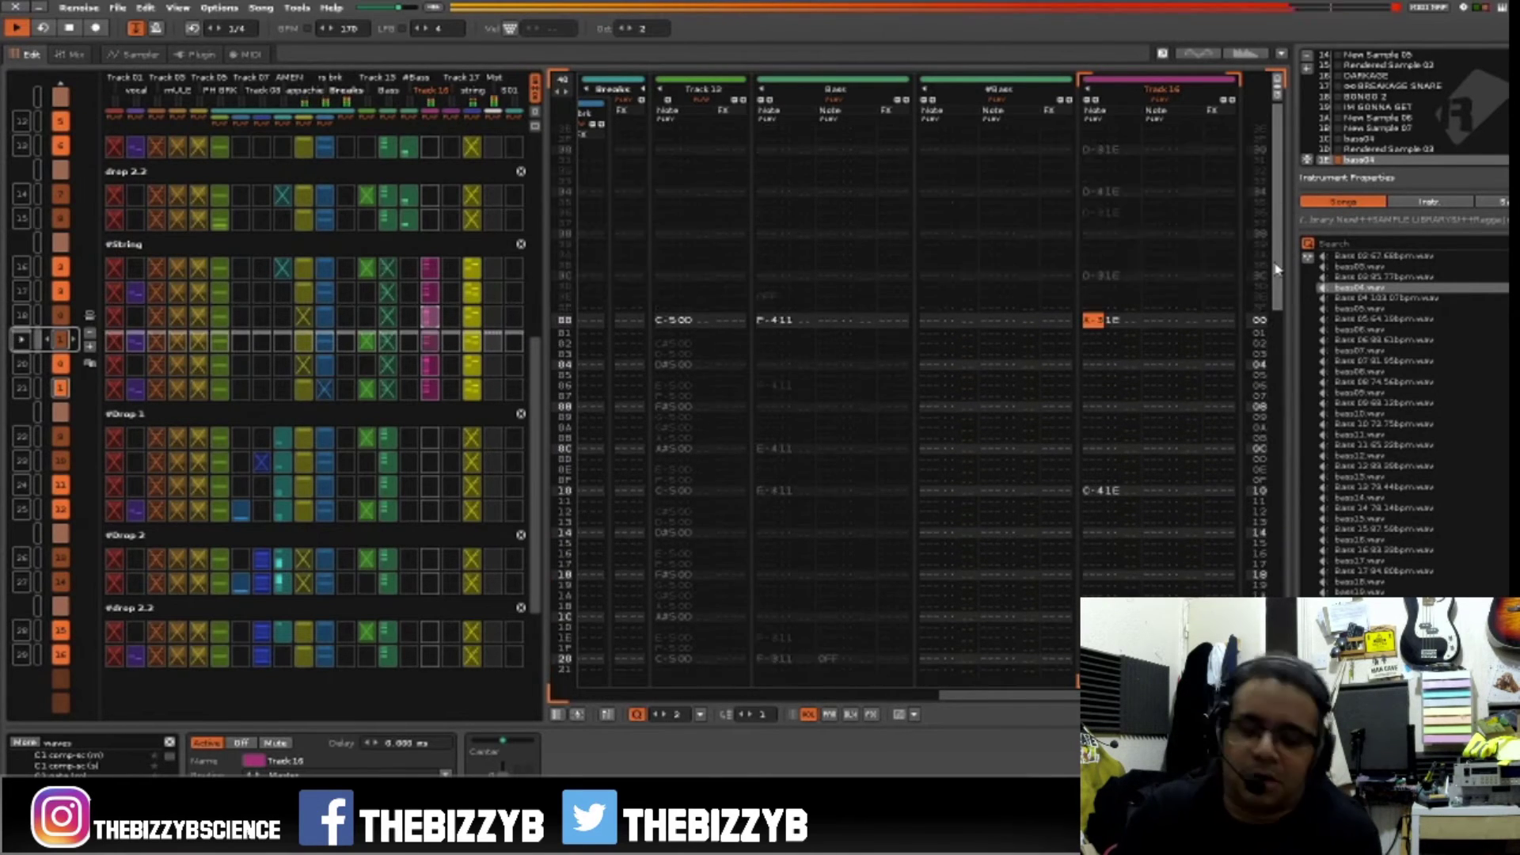
key("Escape")
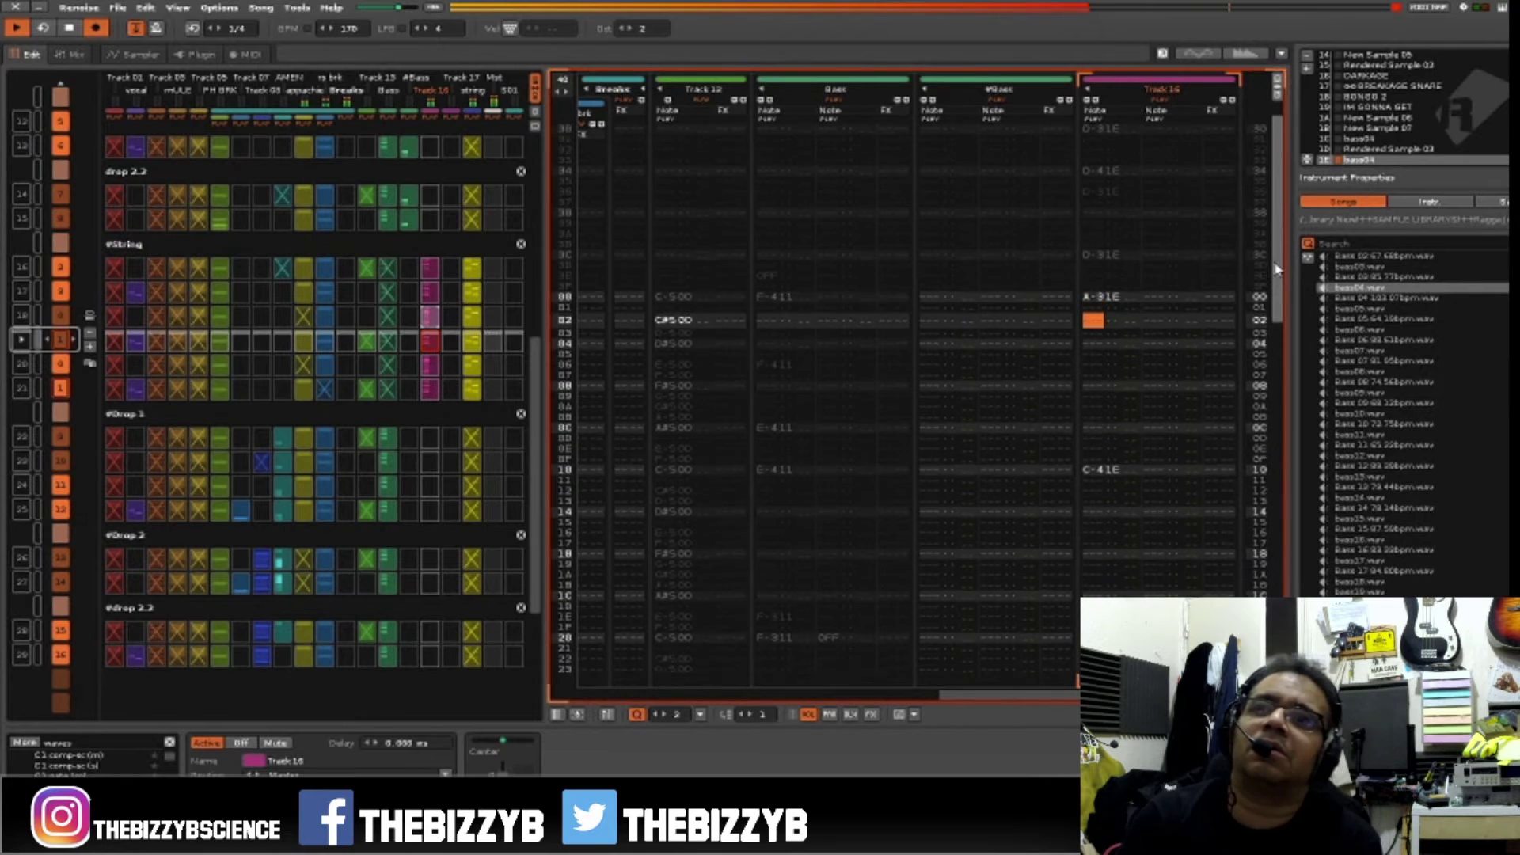
key("space")
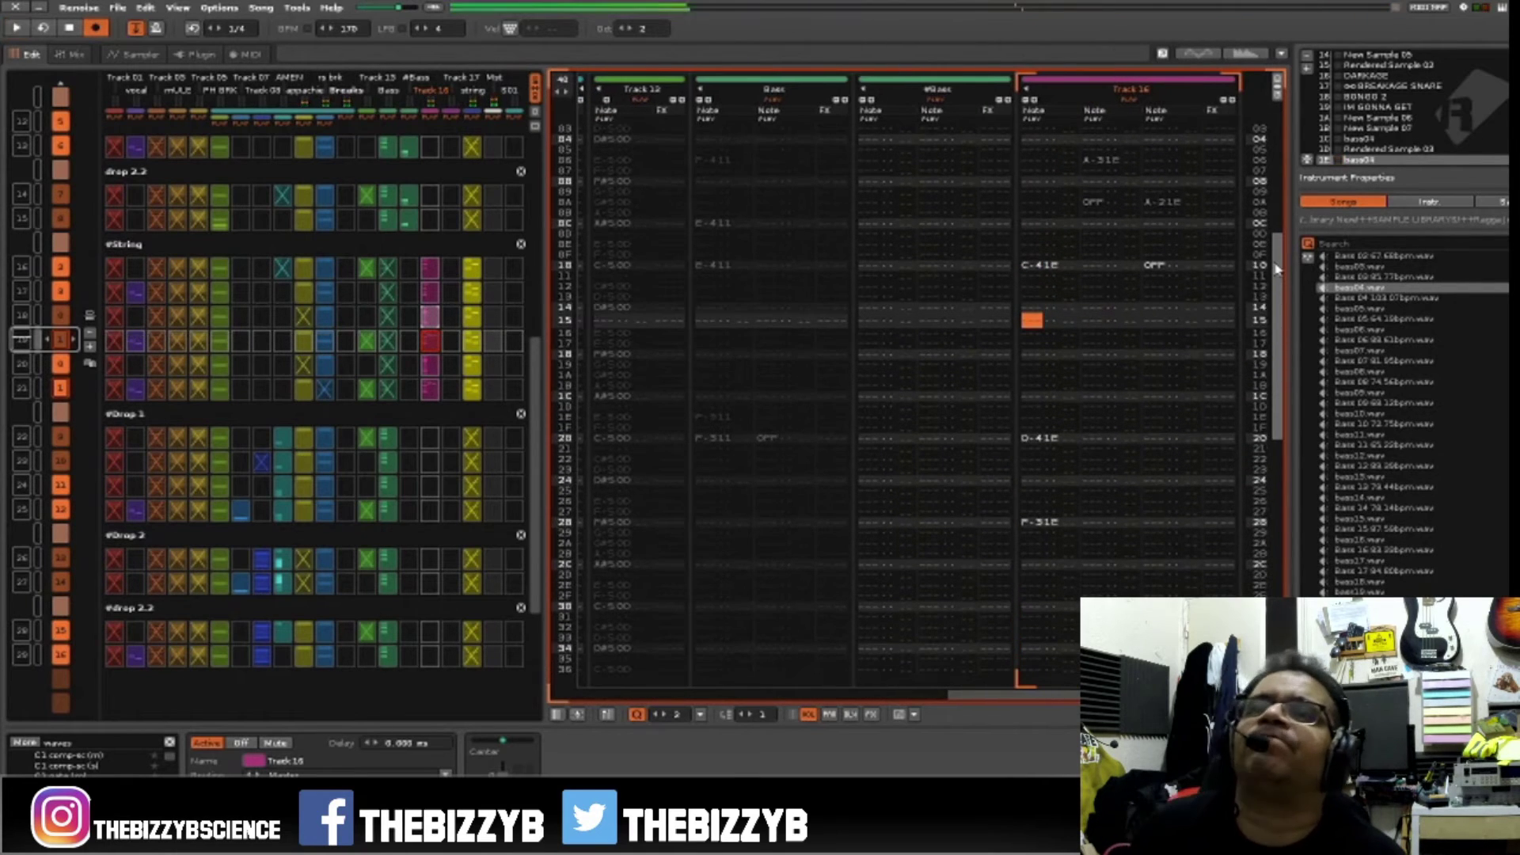
Step: With pattern follow off, move the A-3 on line 06 and A-2 on line 0A into Track 16's first note column and audition
key("space")
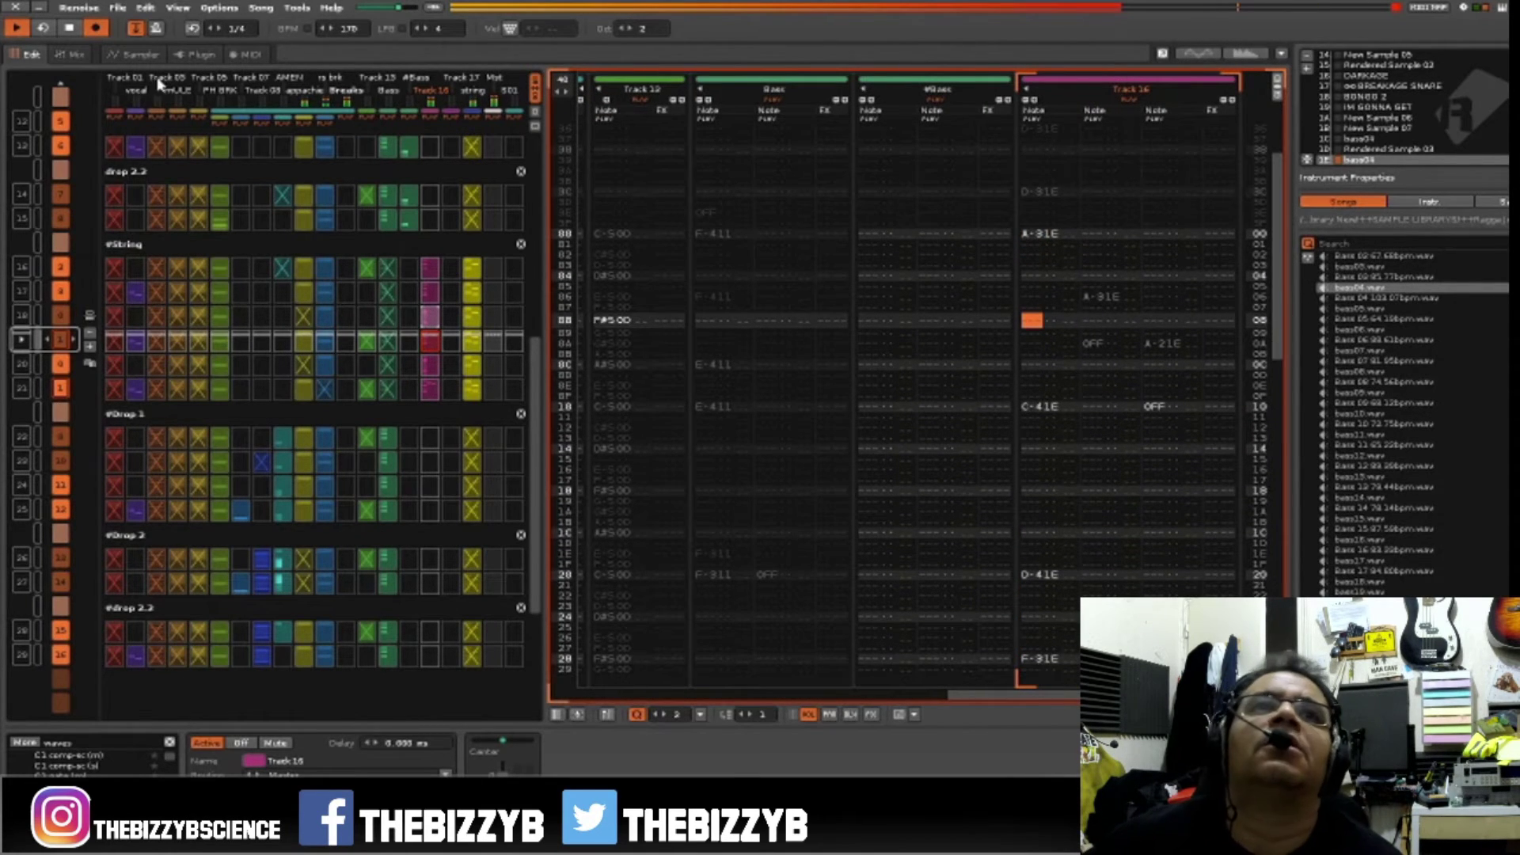
key("space")
key("space")
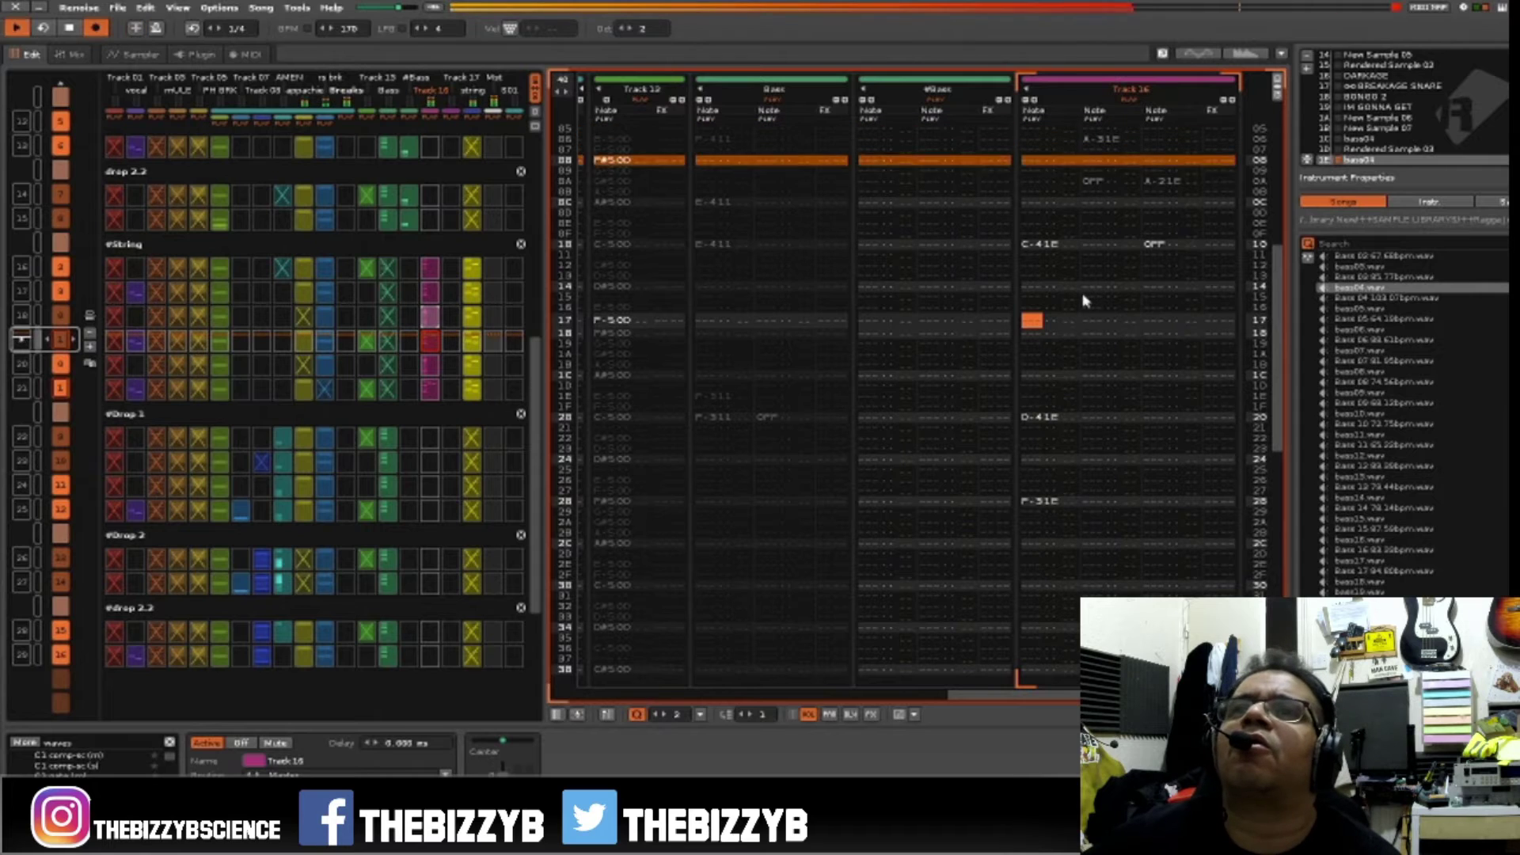
left_click(1098, 204)
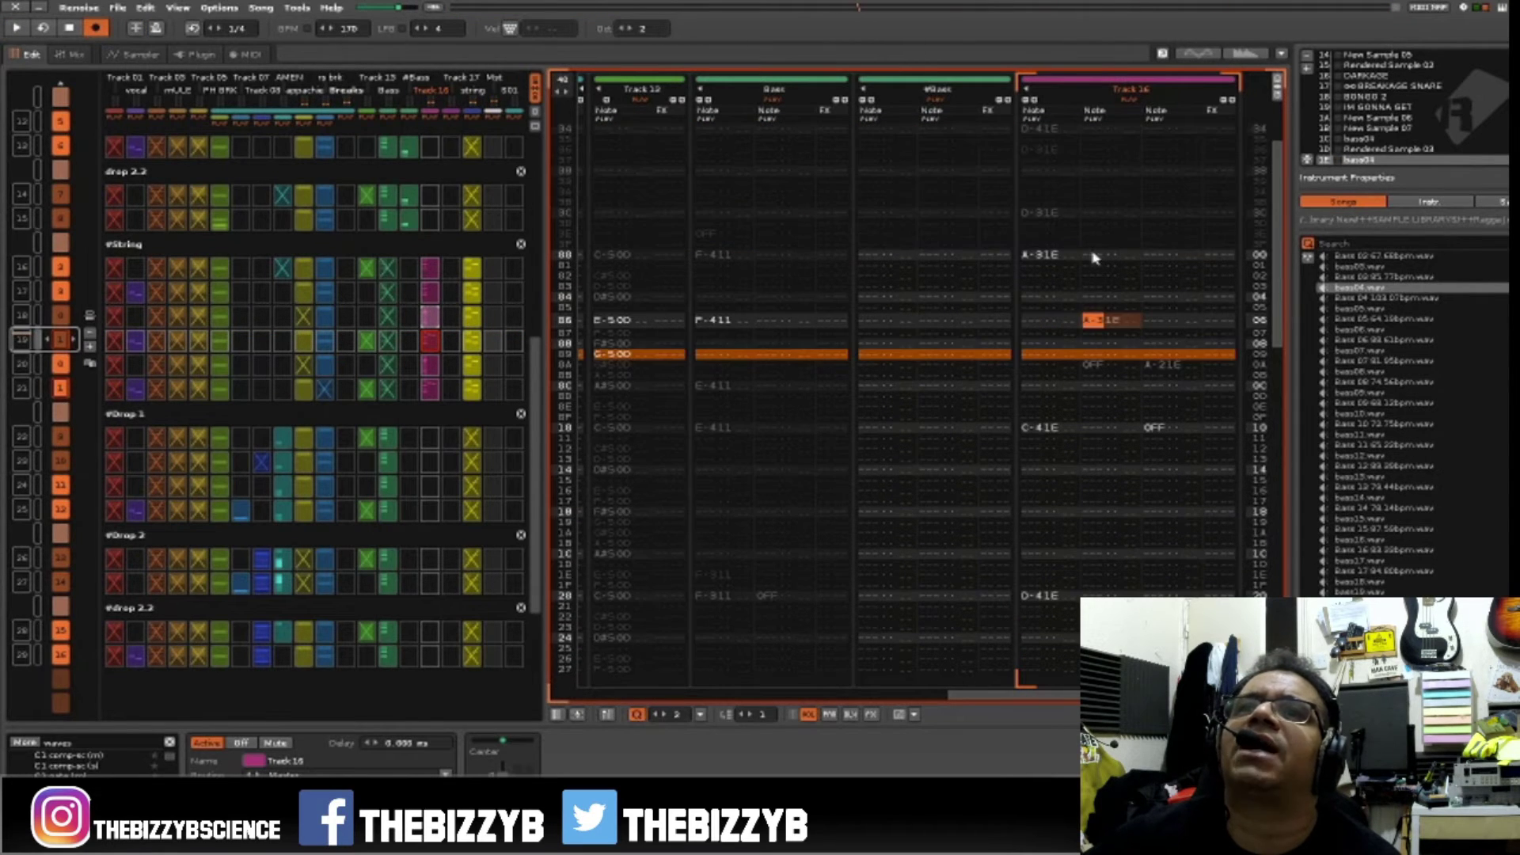
left_click(1157, 366)
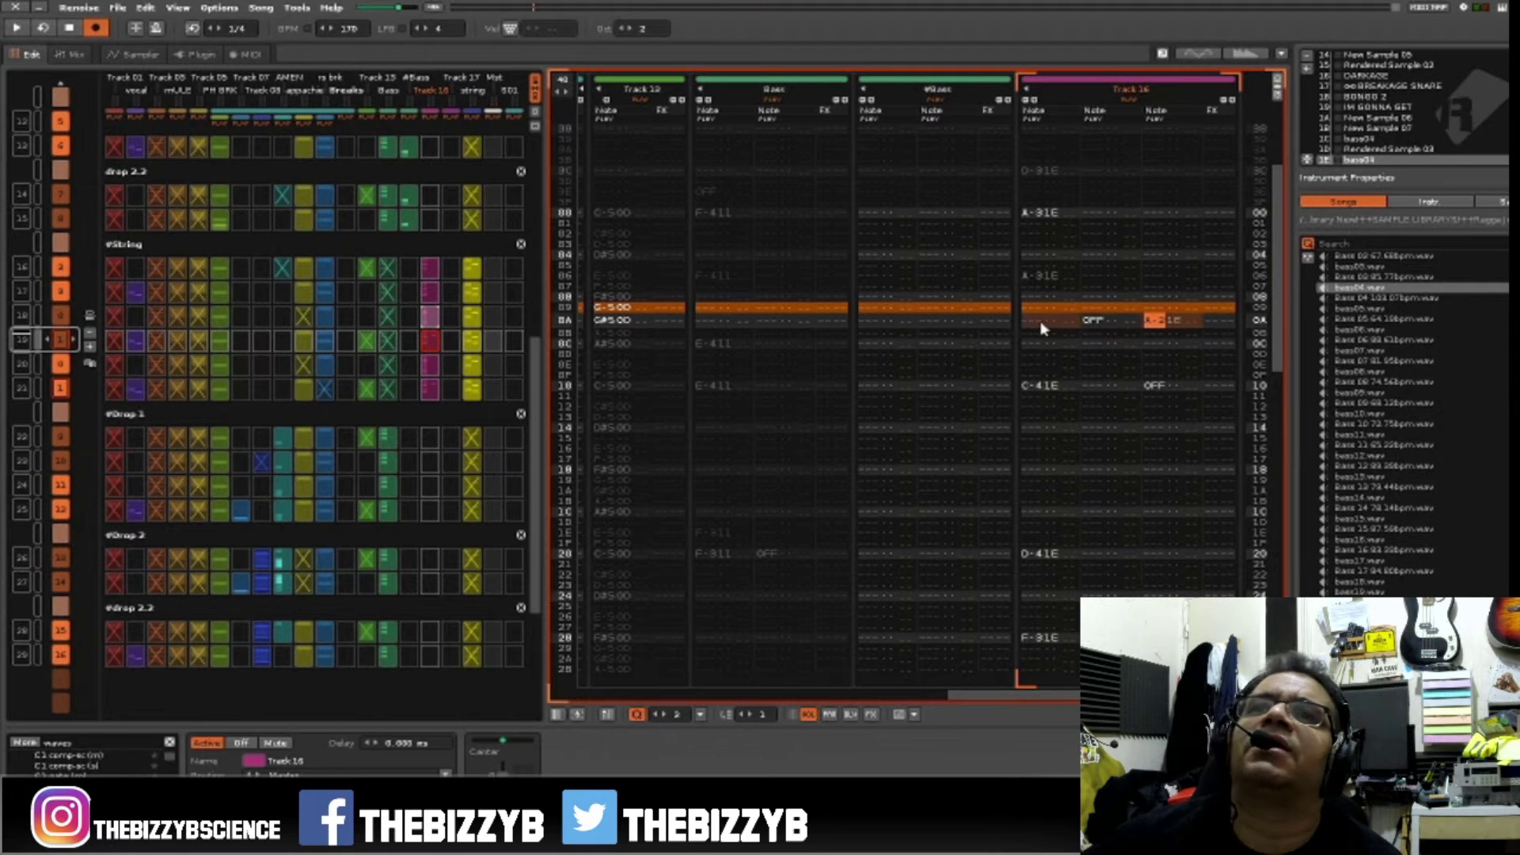
key("space")
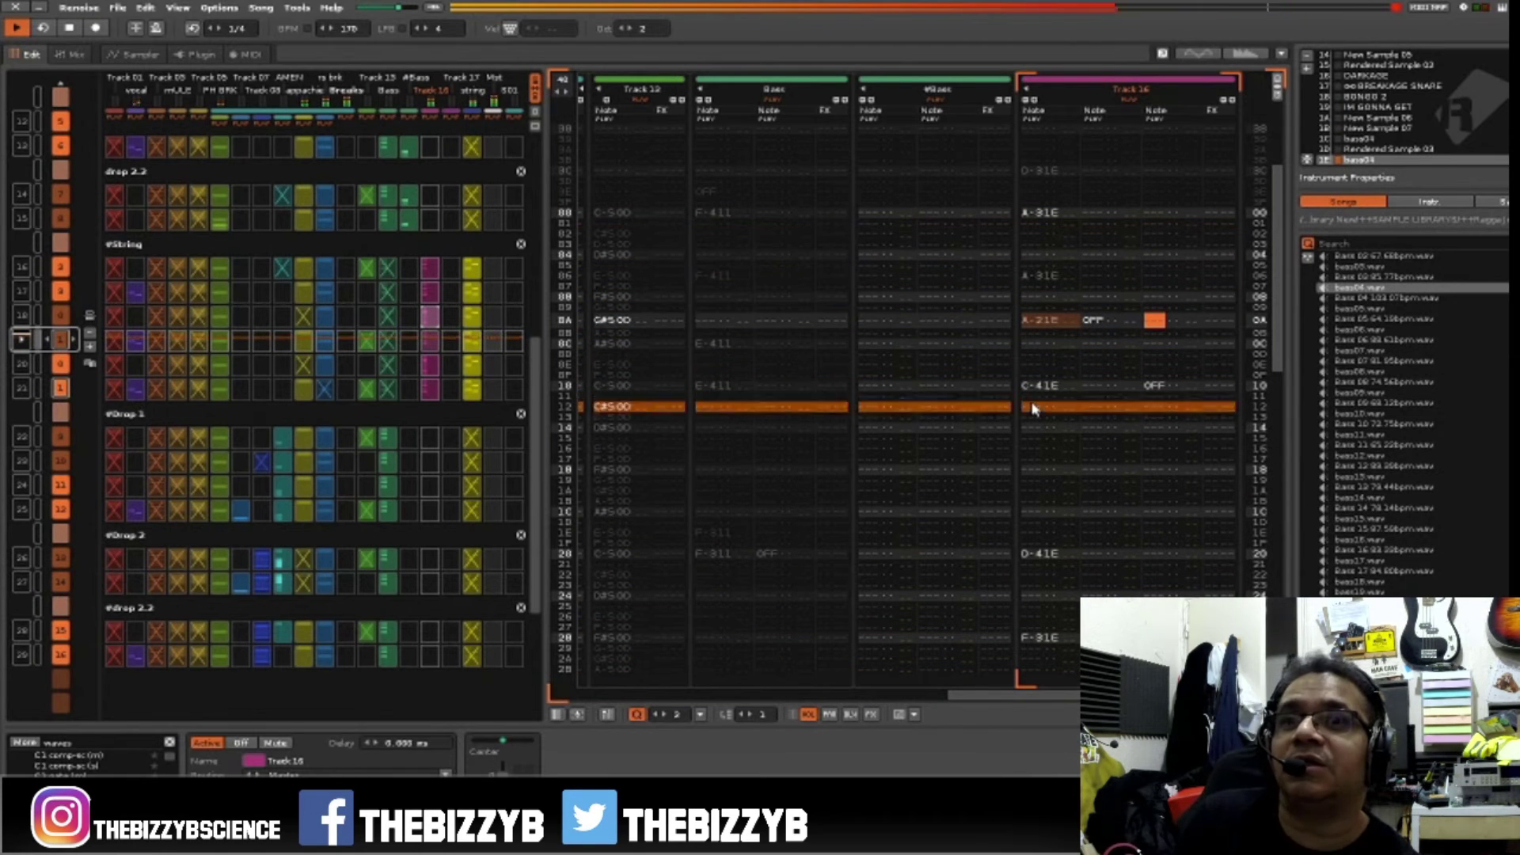
key("space")
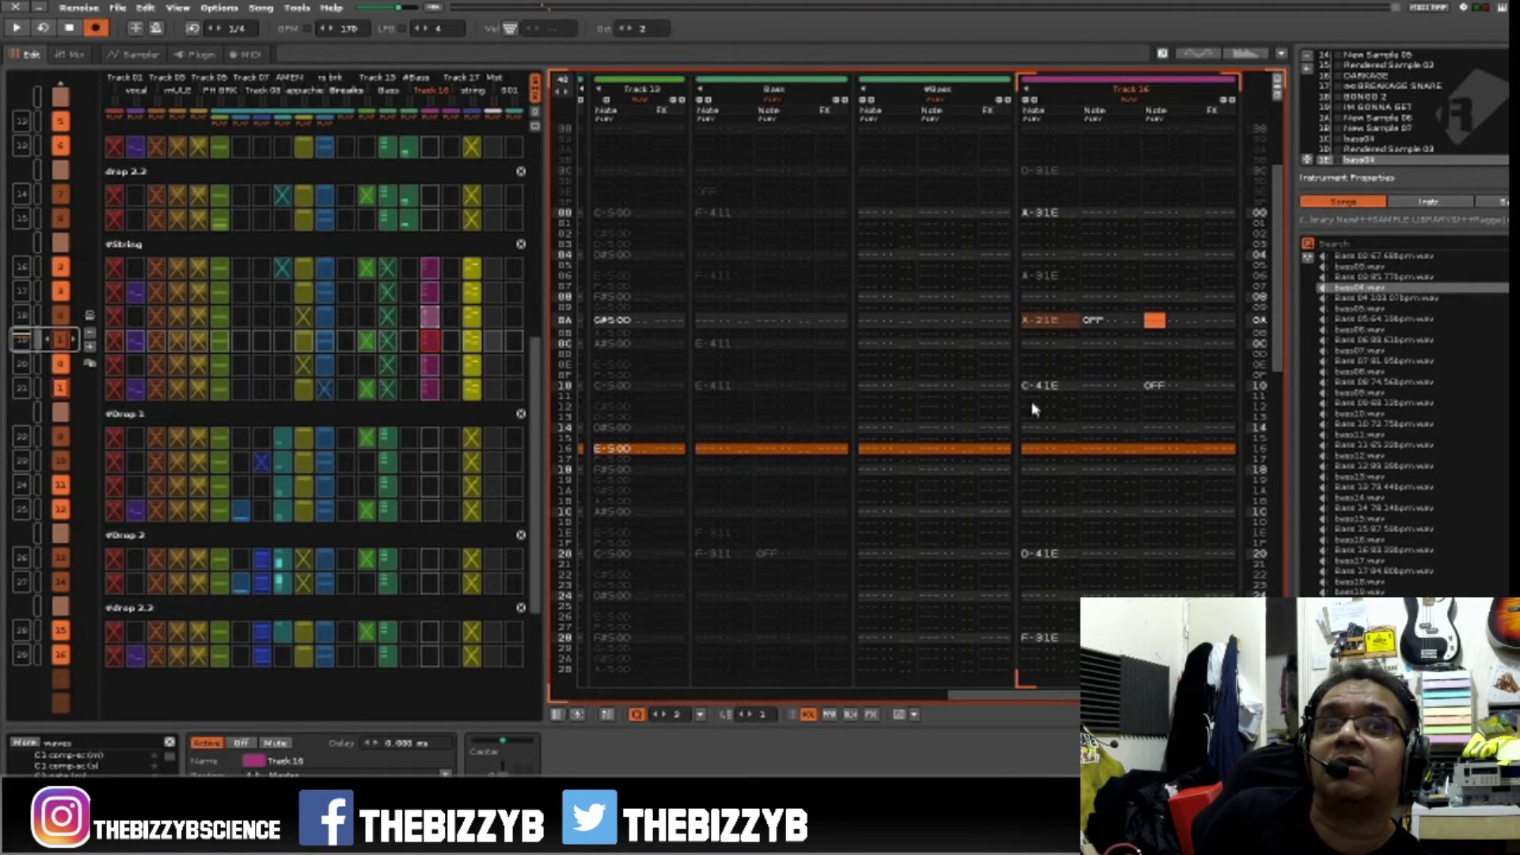
Step: Enter bass04 C-4 notes on lines 17, 18 and 1C in Track 16's first note column while the pattern plays
key("space")
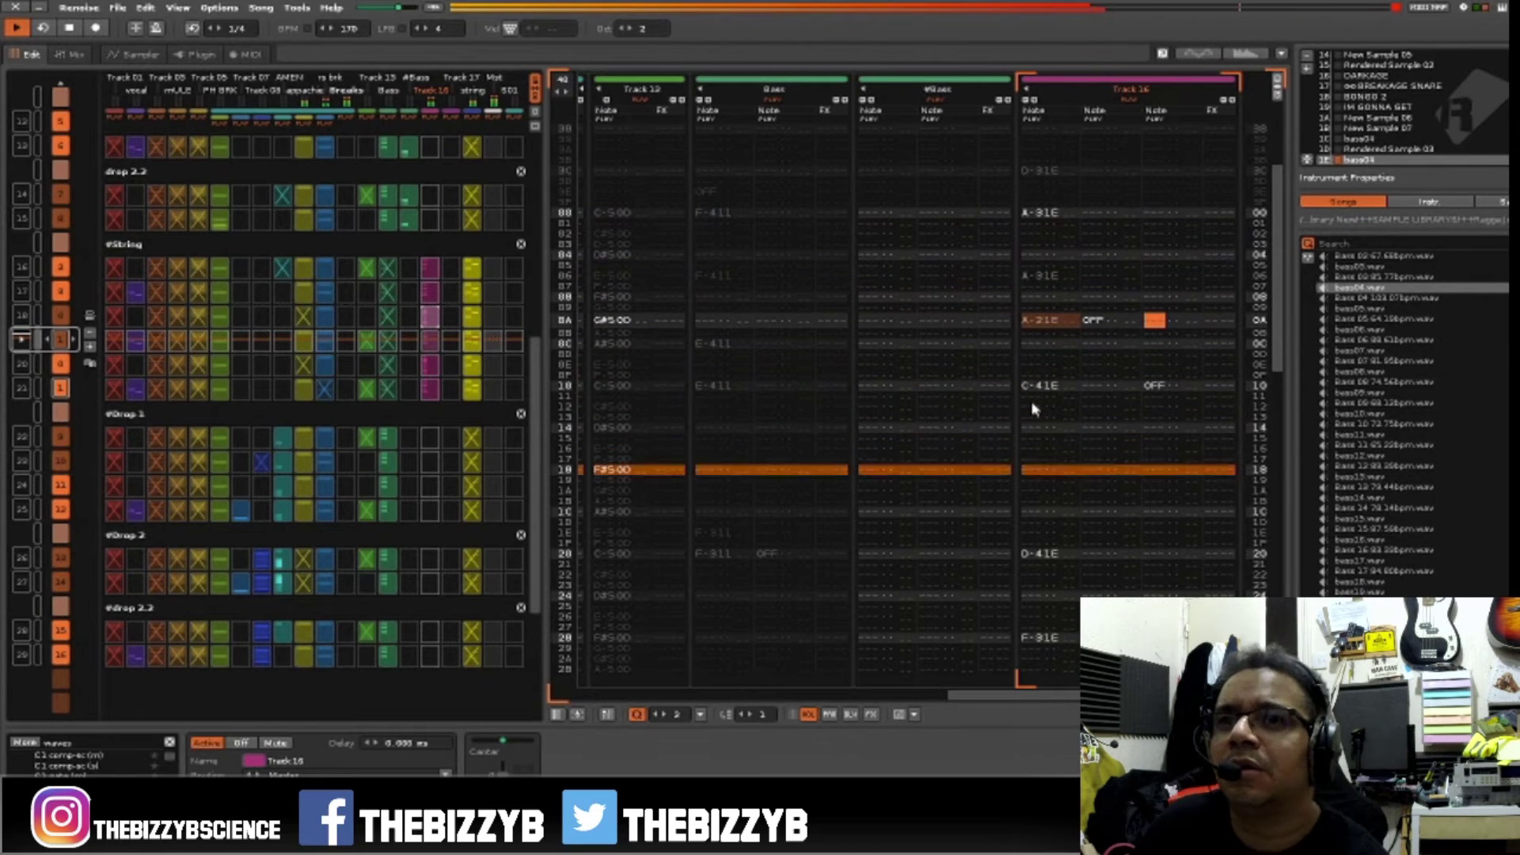
key("Left")
key("Left")
key("Left")
key("Left")
key("Left")
key("Left")
key("Left")
key("Left")
key("Left")
key("Left")
key("Left")
key("Left")
key("Left")
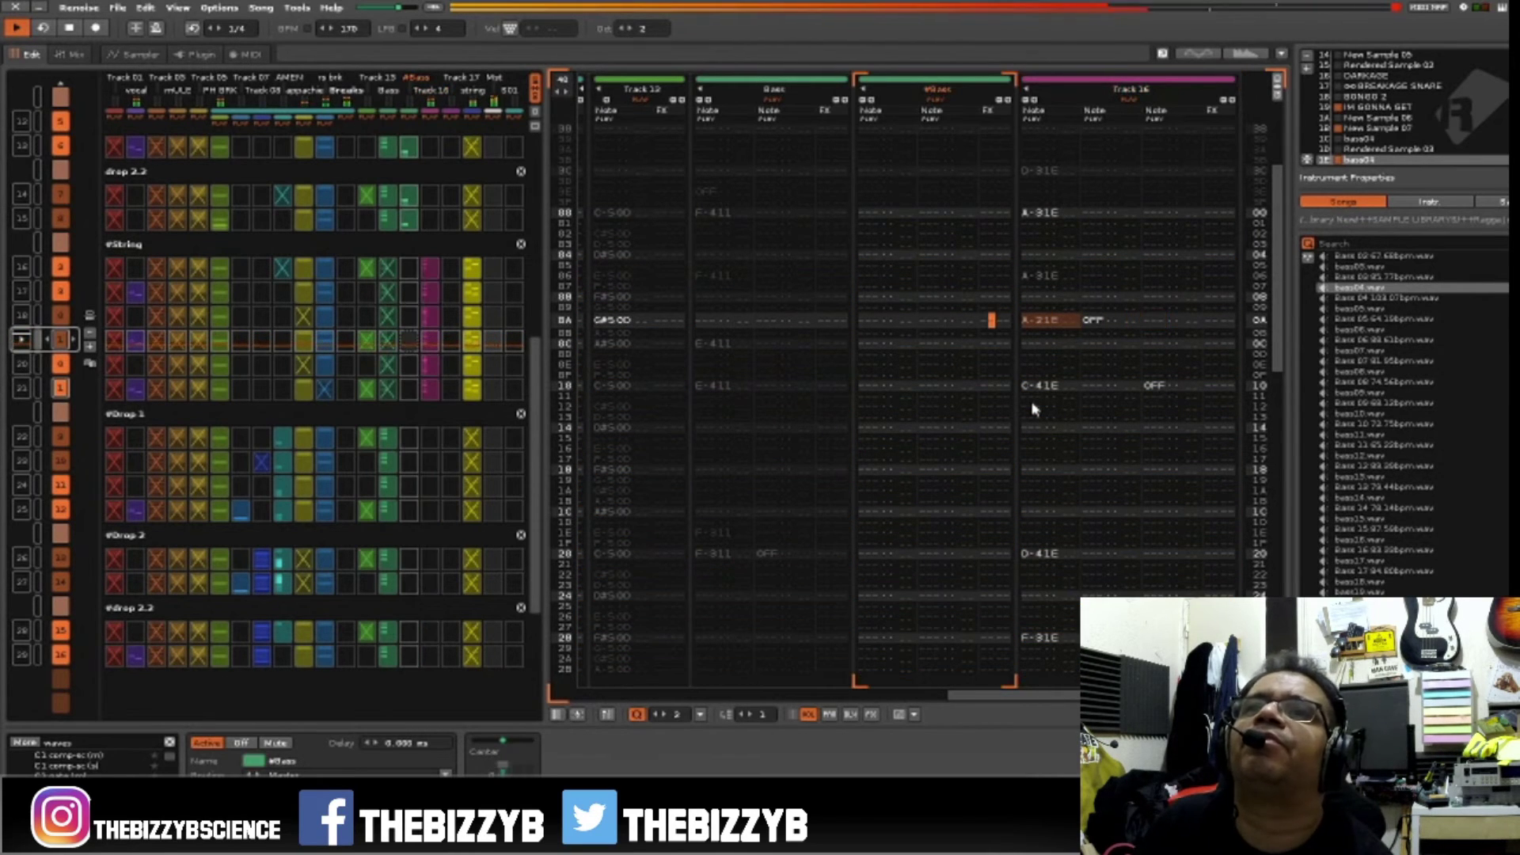
key("Down")
key("Down")
key("Down")
key("Down")
key("Down")
key("Down")
key("Down")
key("Down")
key("Down")
key("Down")
key("Down")
key("Down")
key("Down")
key("Down")
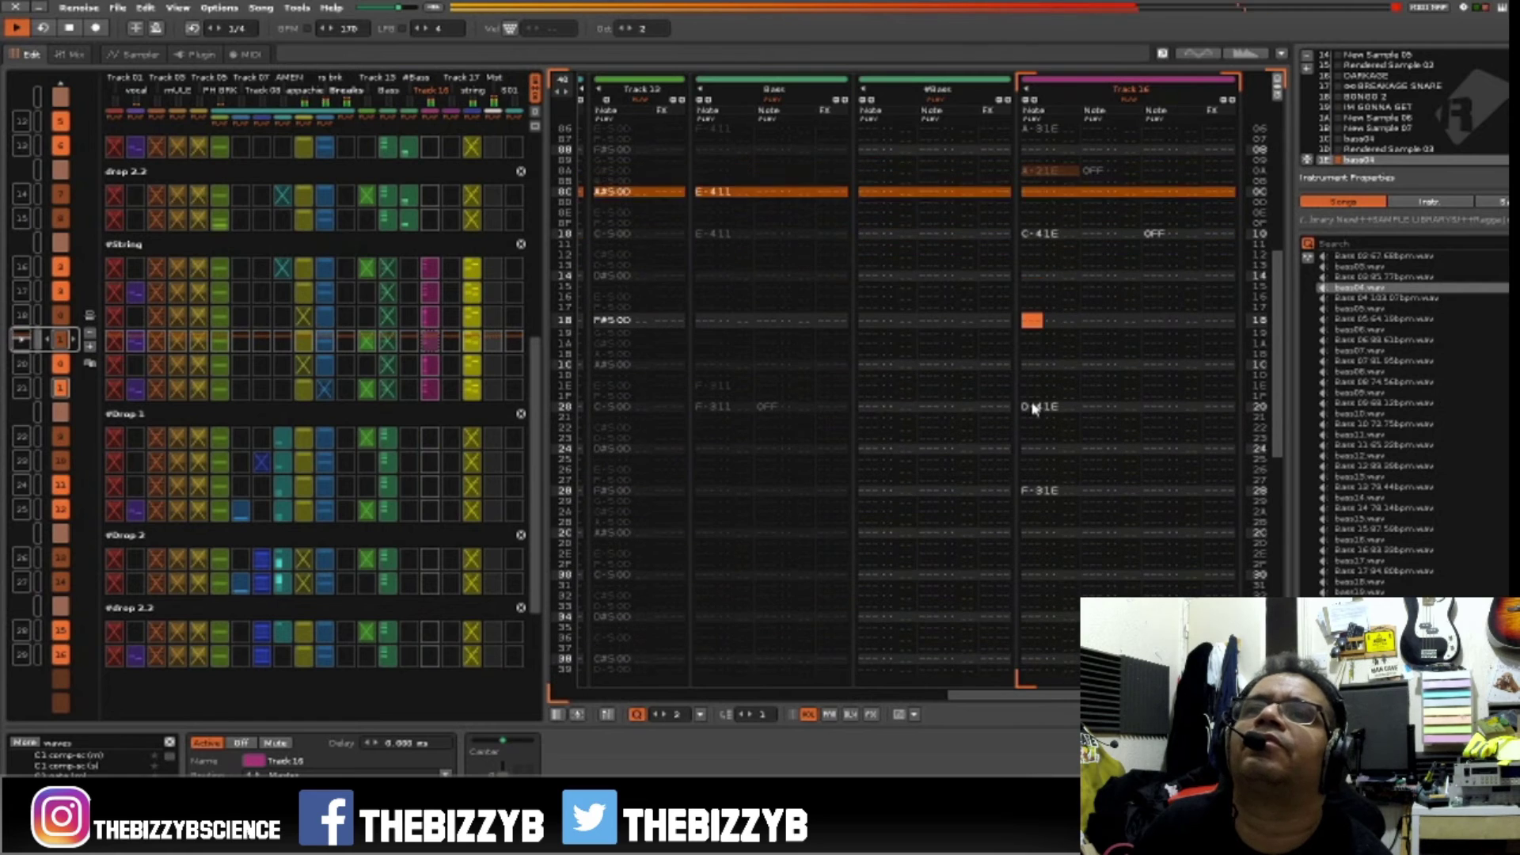
key("Up")
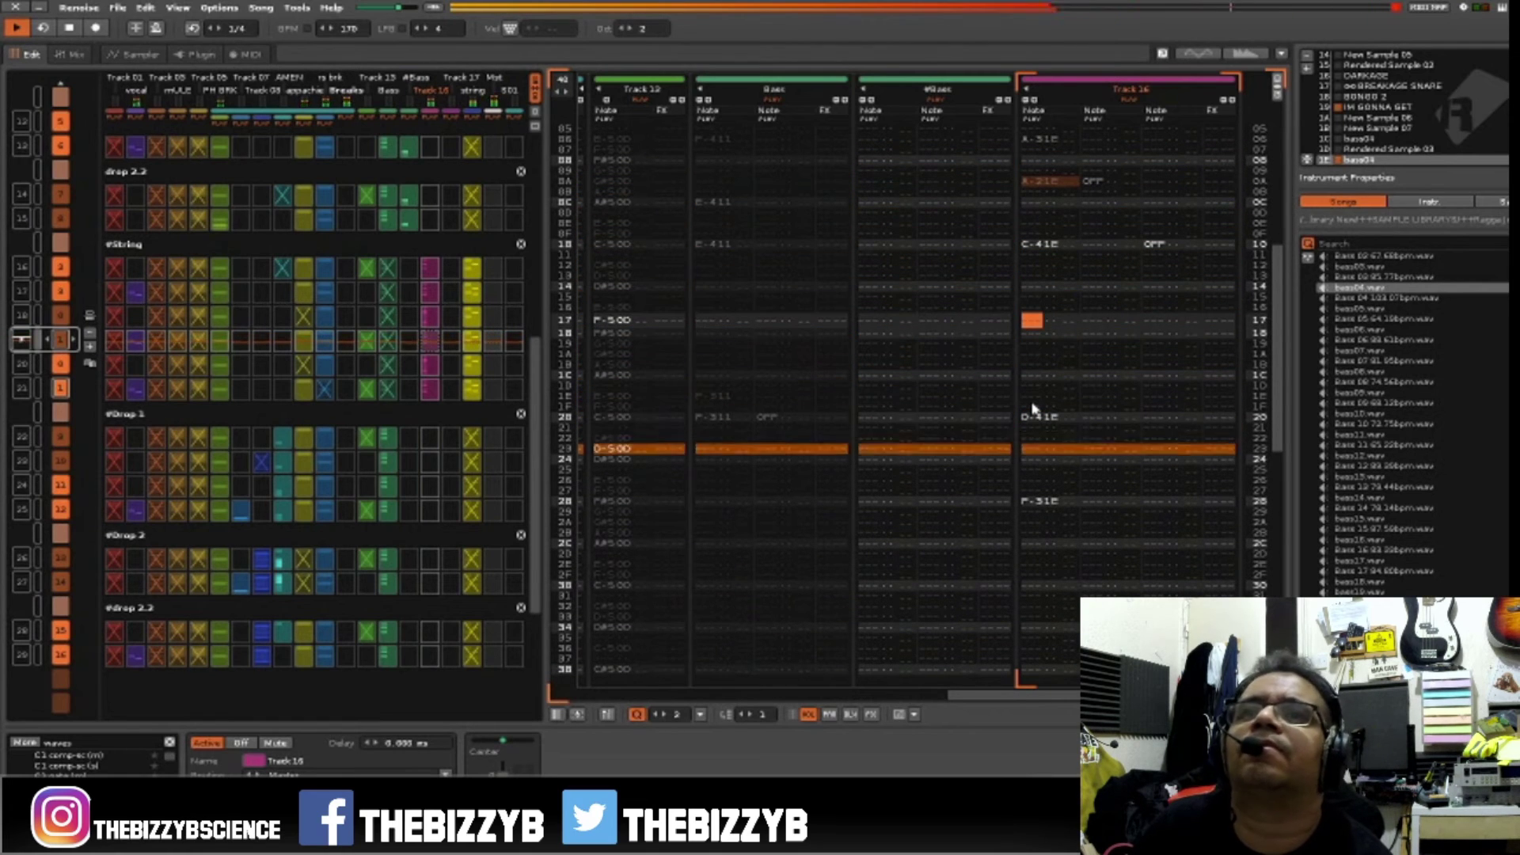
key("space")
key("Escape")
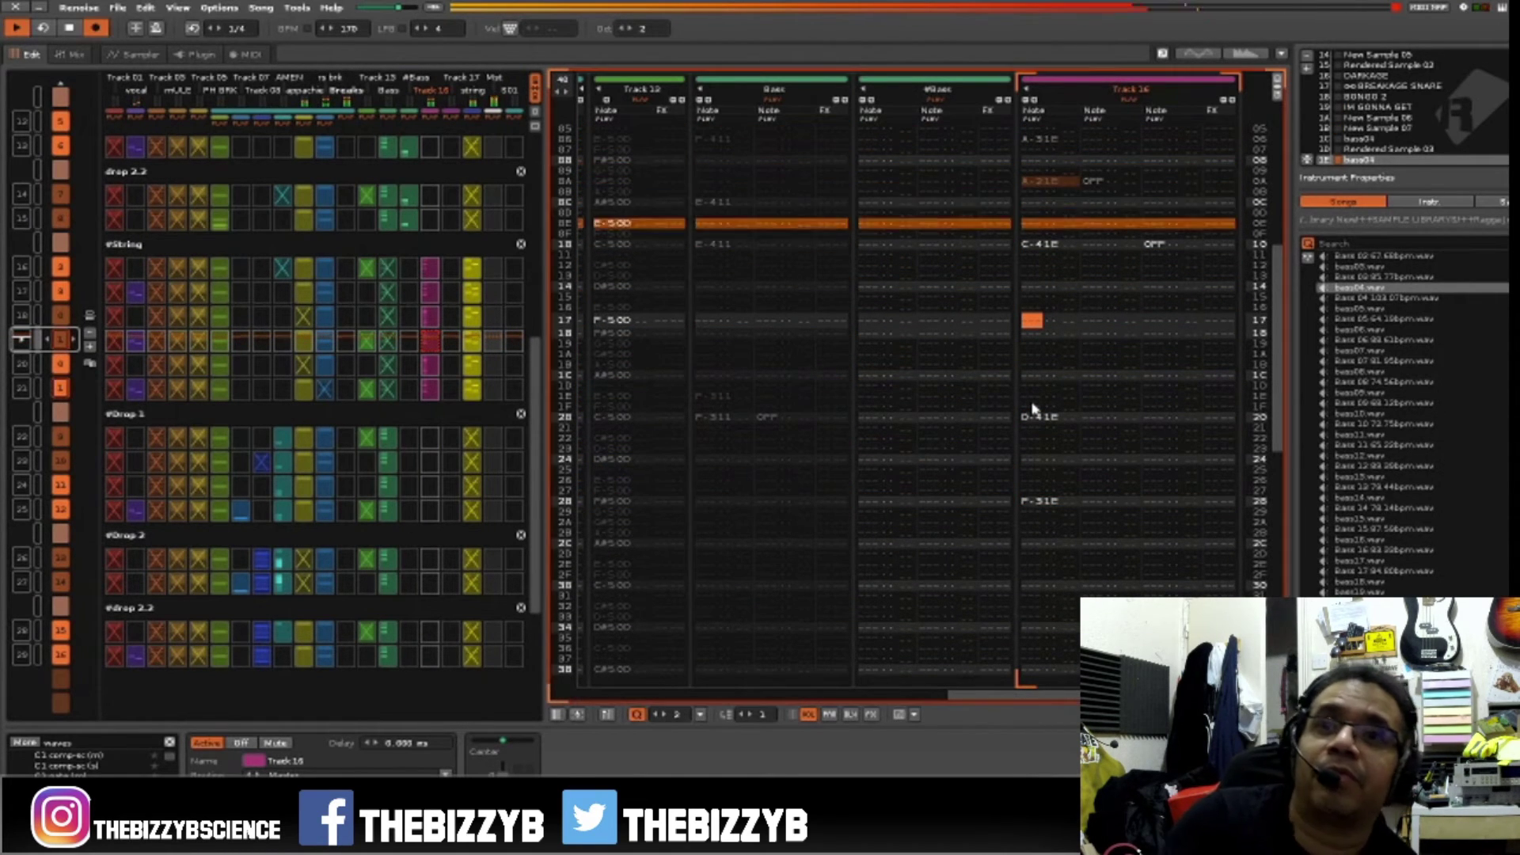
key("i")
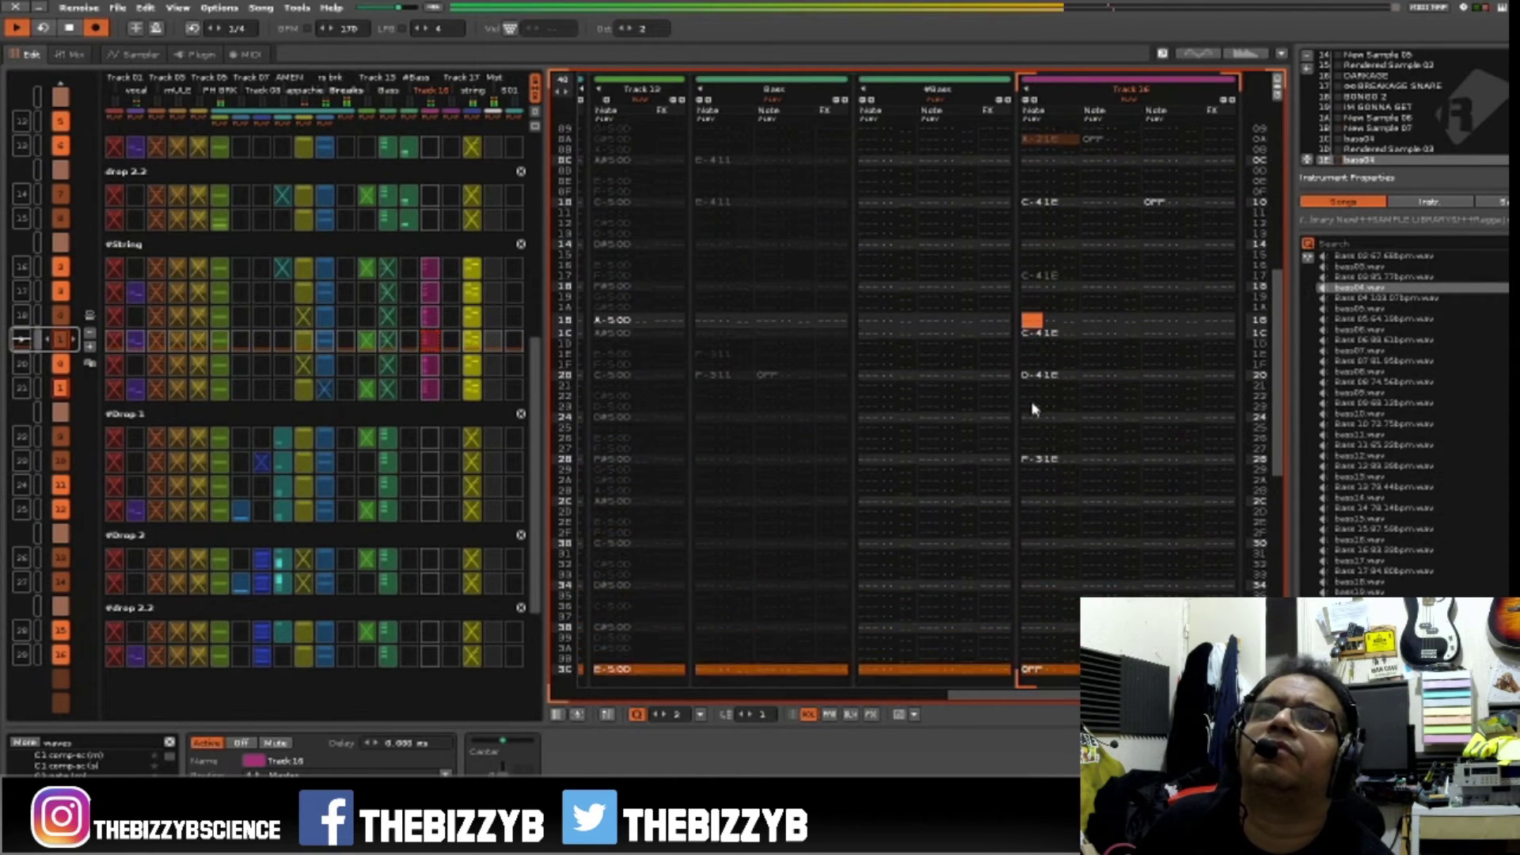
key("i")
Step: Delete the C-4 note on line 17 of Track 16
key("Up")
key("Up")
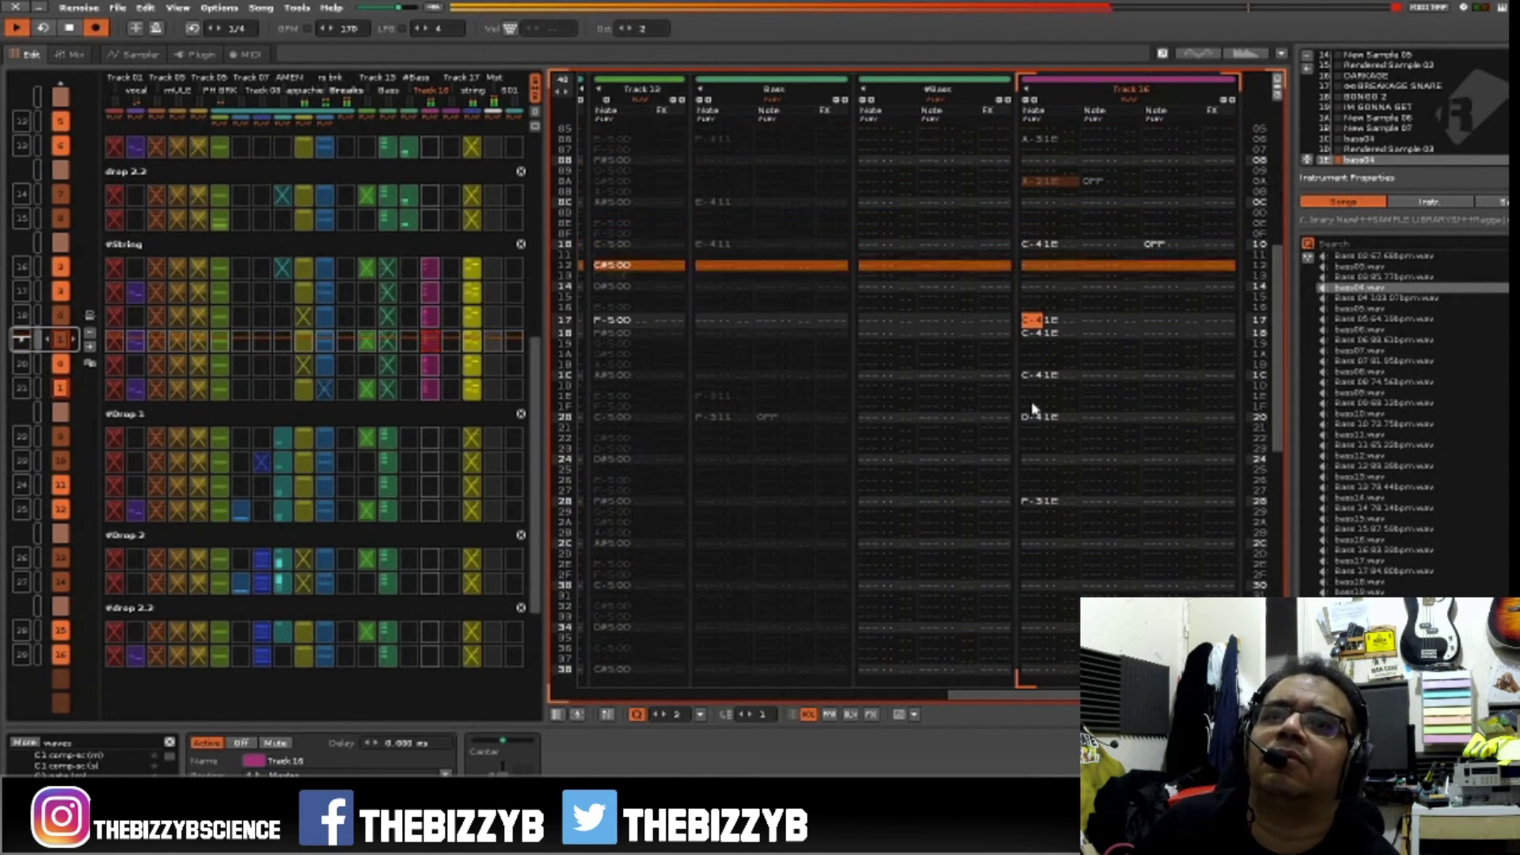
key("Delete")
key("Up")
key("Up")
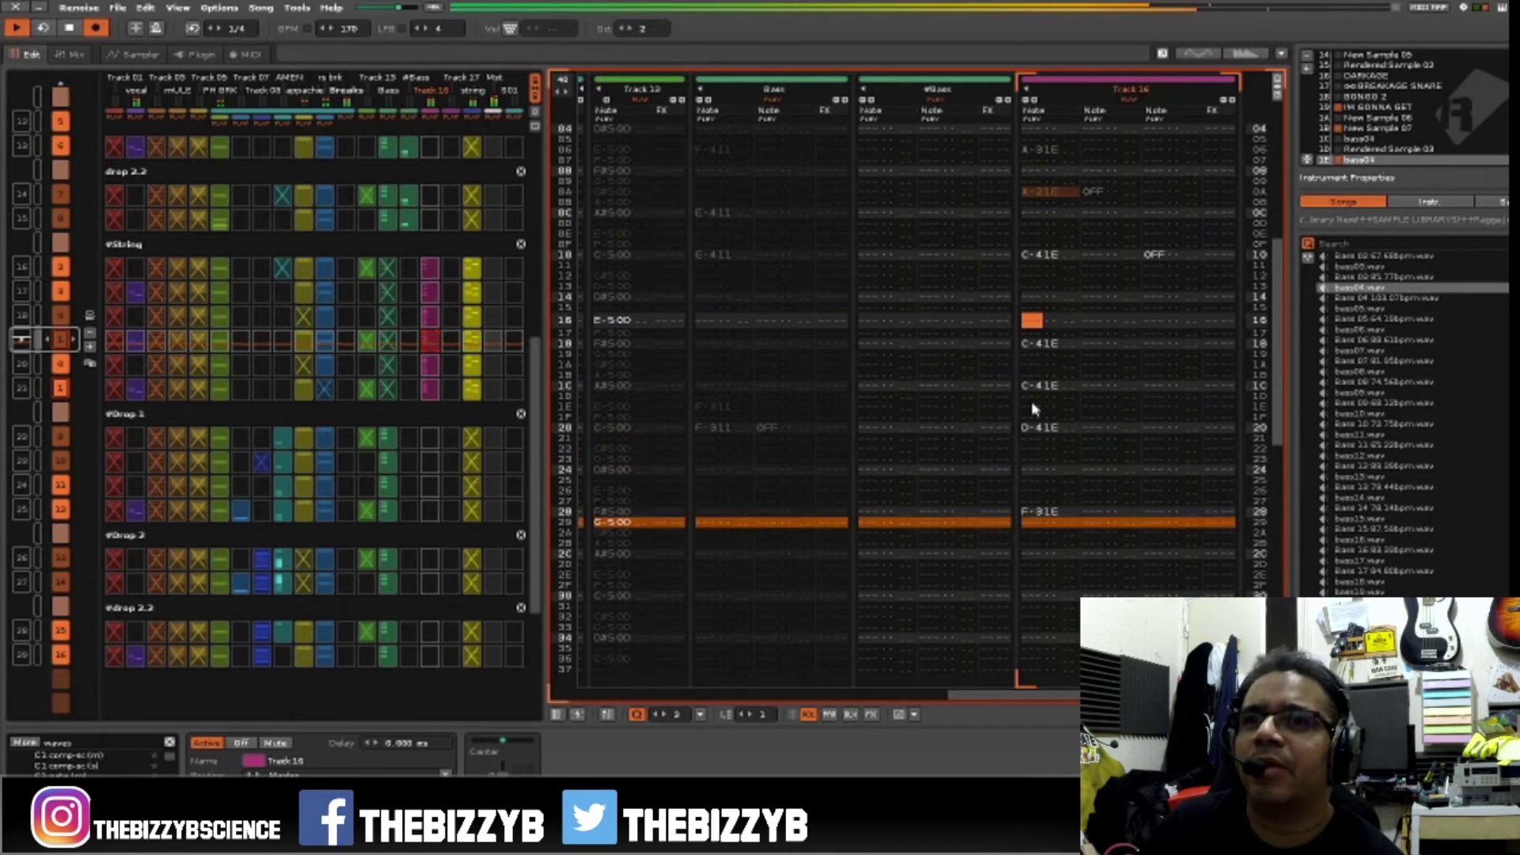
Step: Move the C-4 notes on lines 18 and 1C of Track 16 two lines earlier, to lines 16 and 1A
left_click(1040, 346)
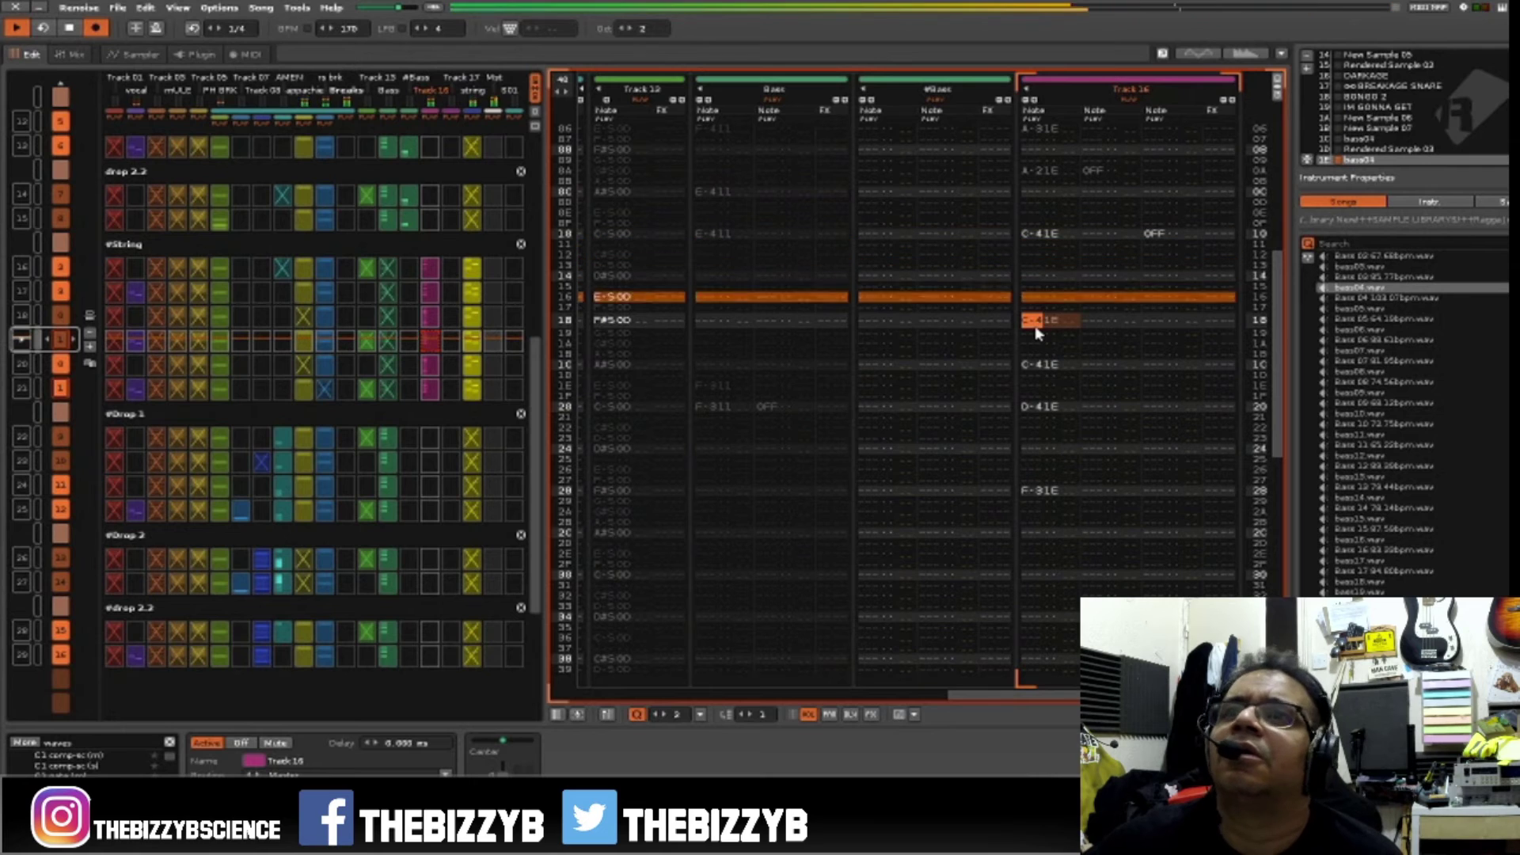
left_click_drag(1037, 328, 1031, 295)
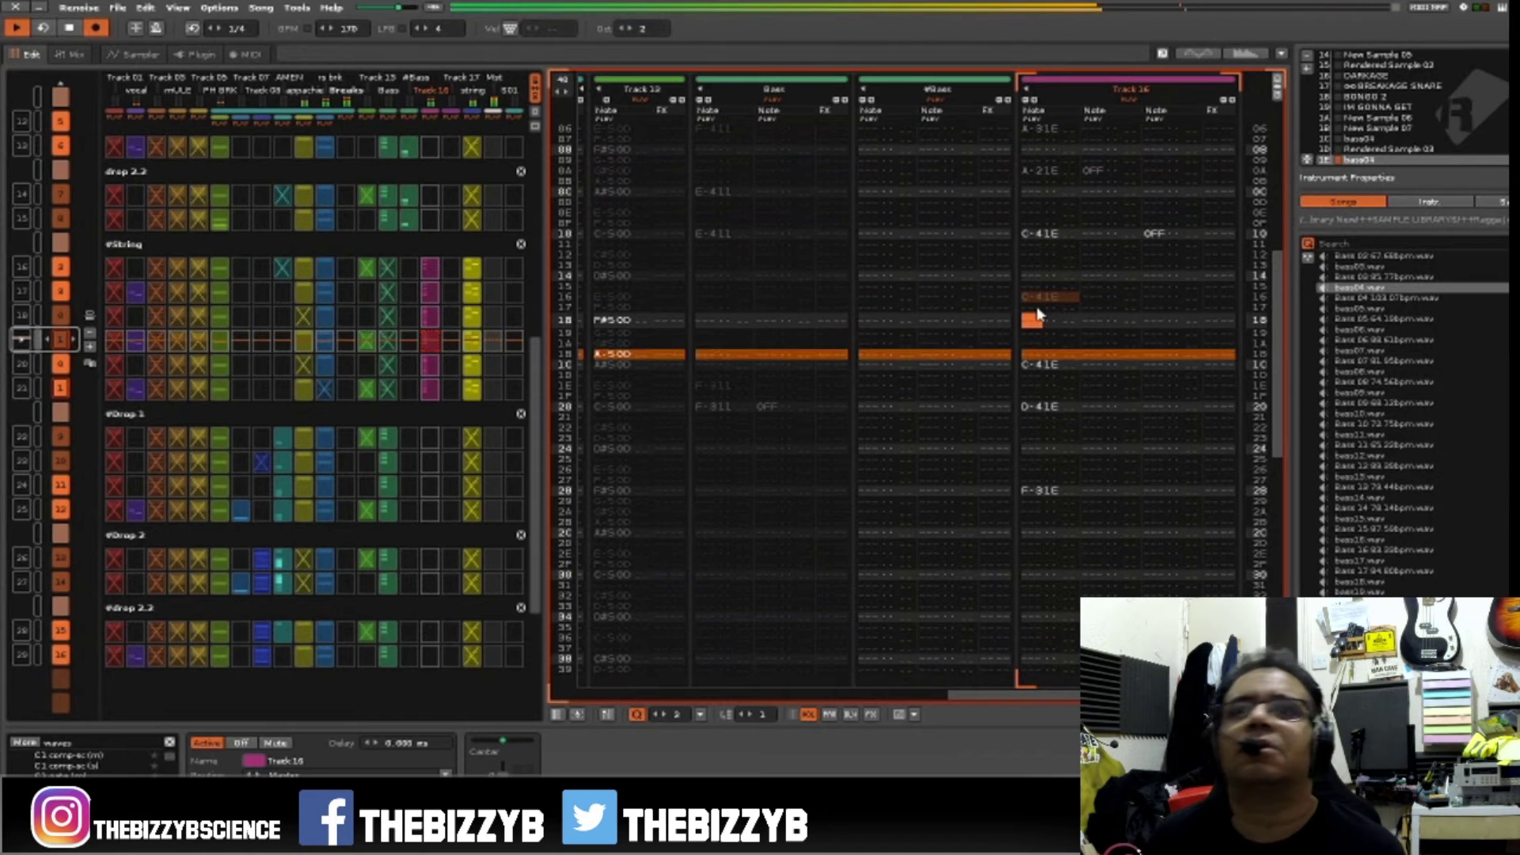
left_click(1040, 366)
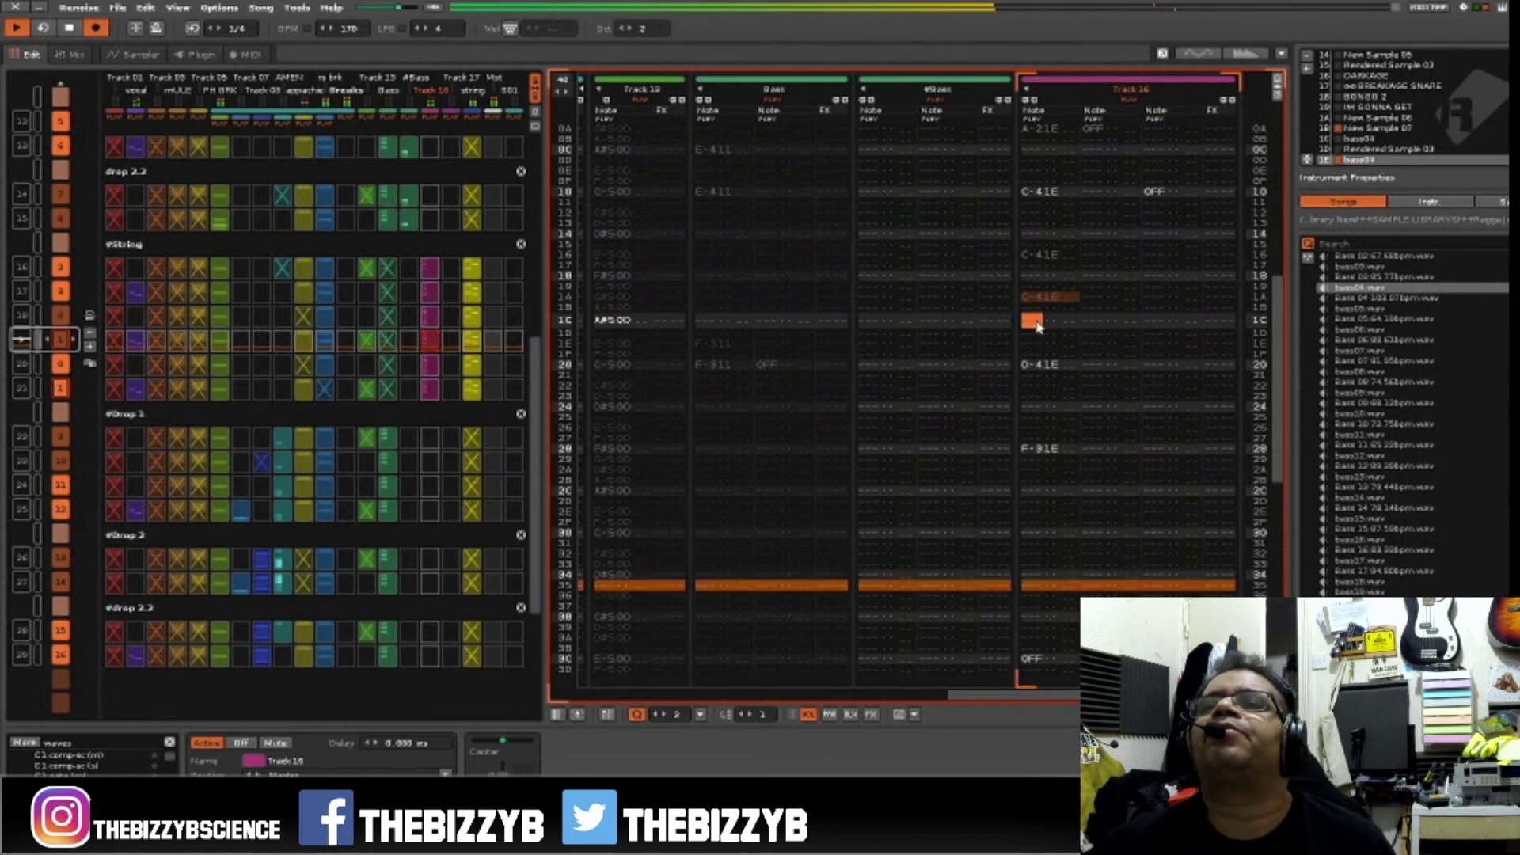
Step: With pattern follow on, record F-3 and F-4 bass notes live into Track 16 from line 30 to line 3A
scroll(1008, 548, "down", 5)
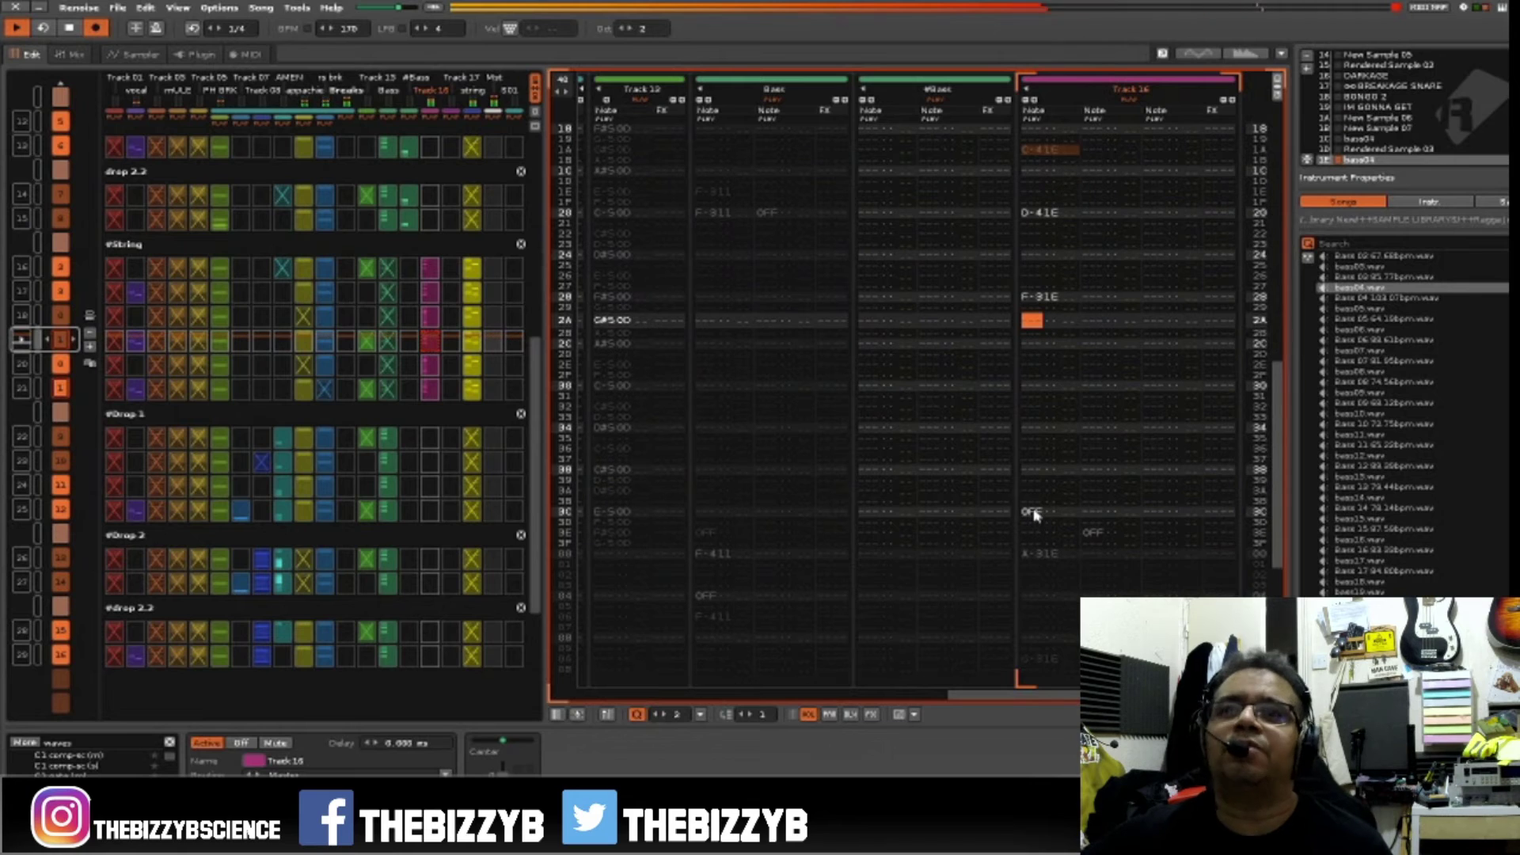
scroll(1035, 498, "up", 1)
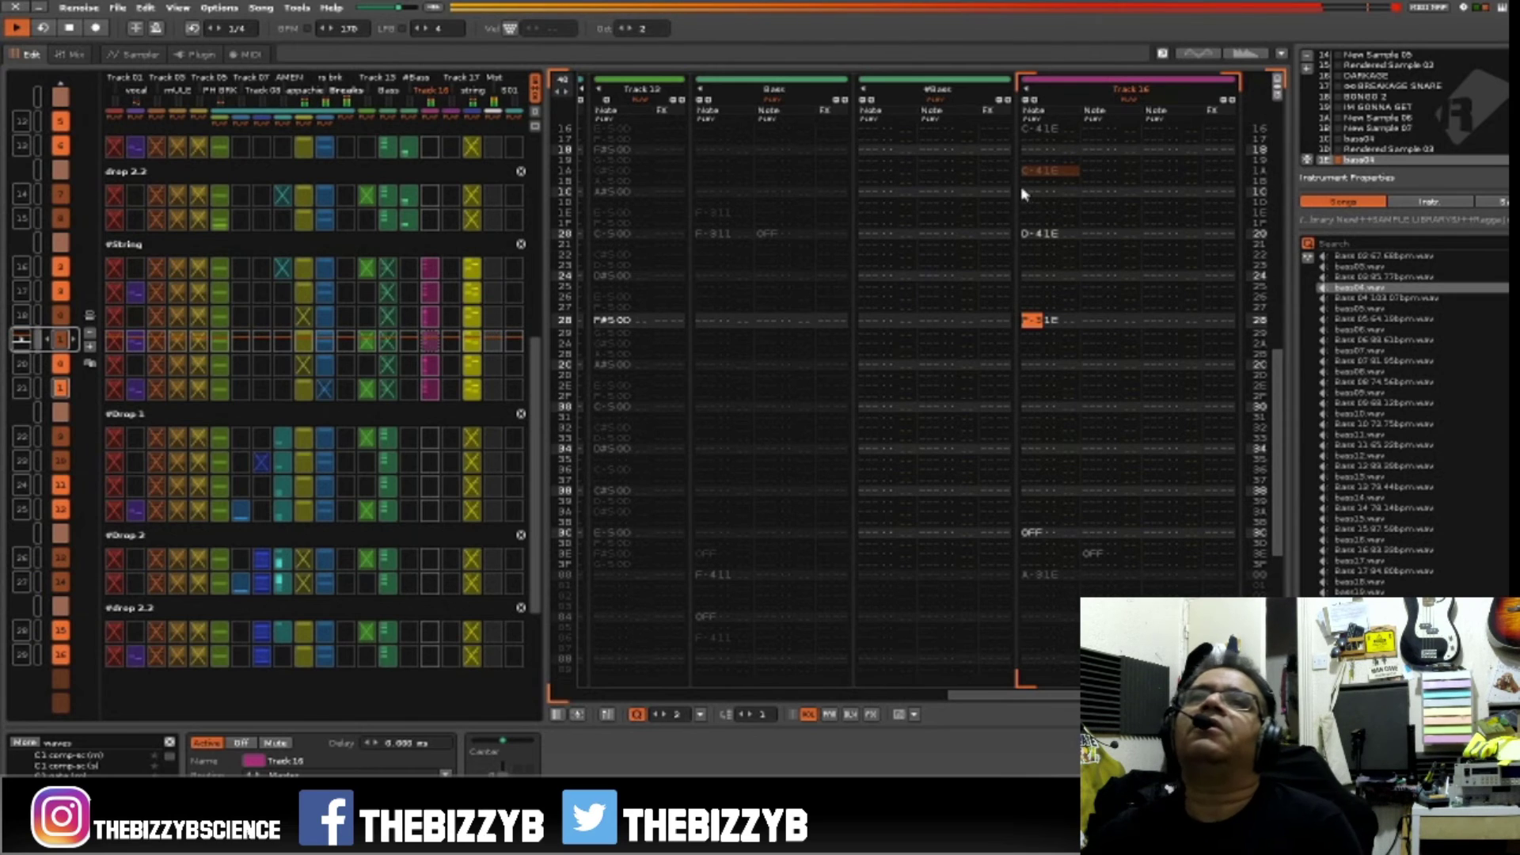
left_click(136, 28)
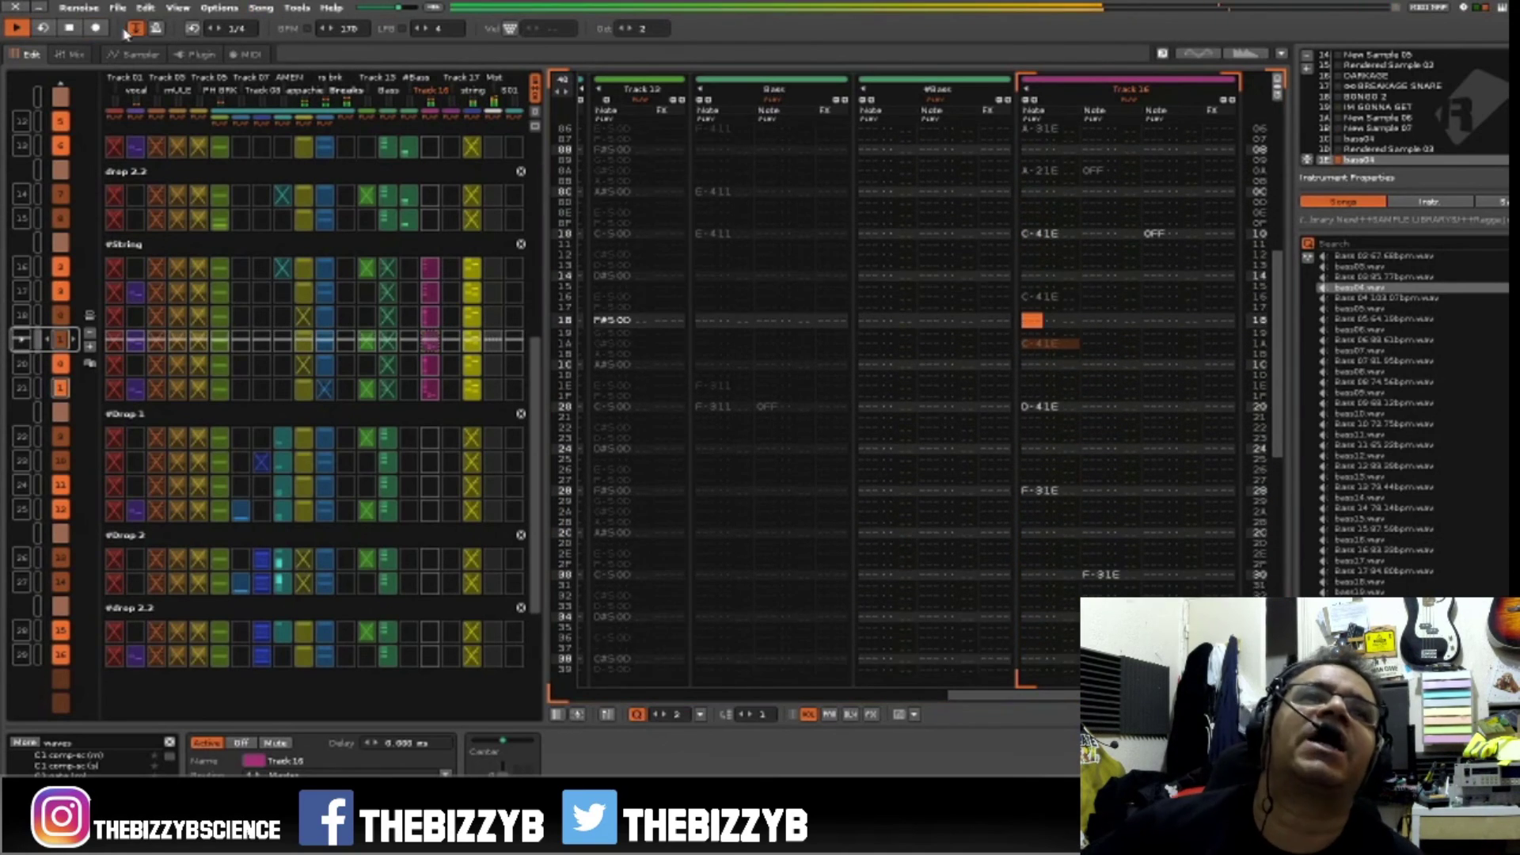
key("Escape")
key("Scroll_Lock")
Step: Move Track 16's F-3 notes on lines 30, 36 and 3A into the first note column and select the note-off on line 3E
scroll(1096, 380, "down", 6)
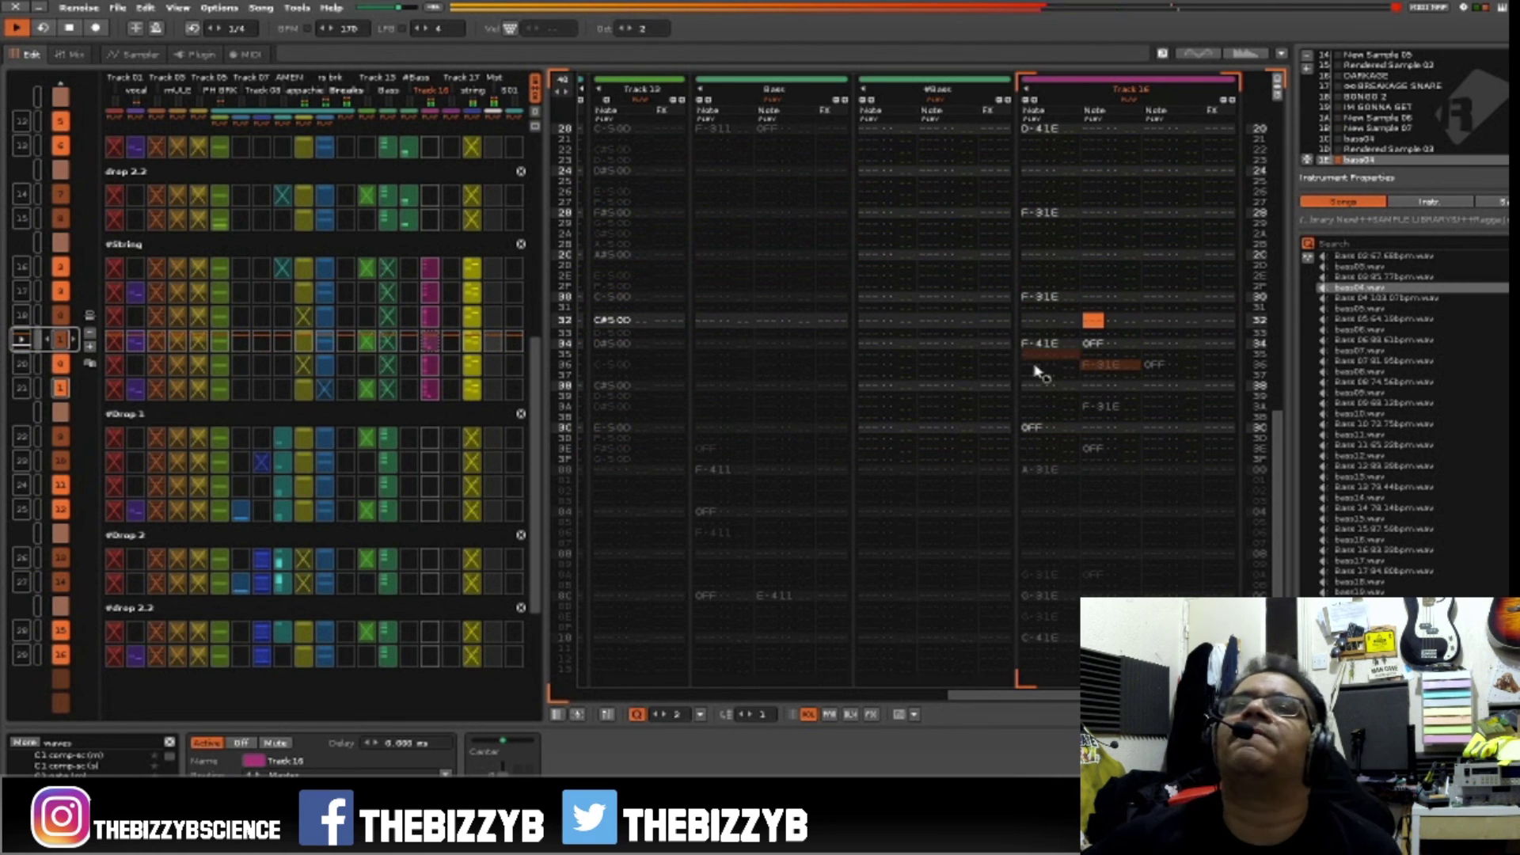
left_click(1095, 409)
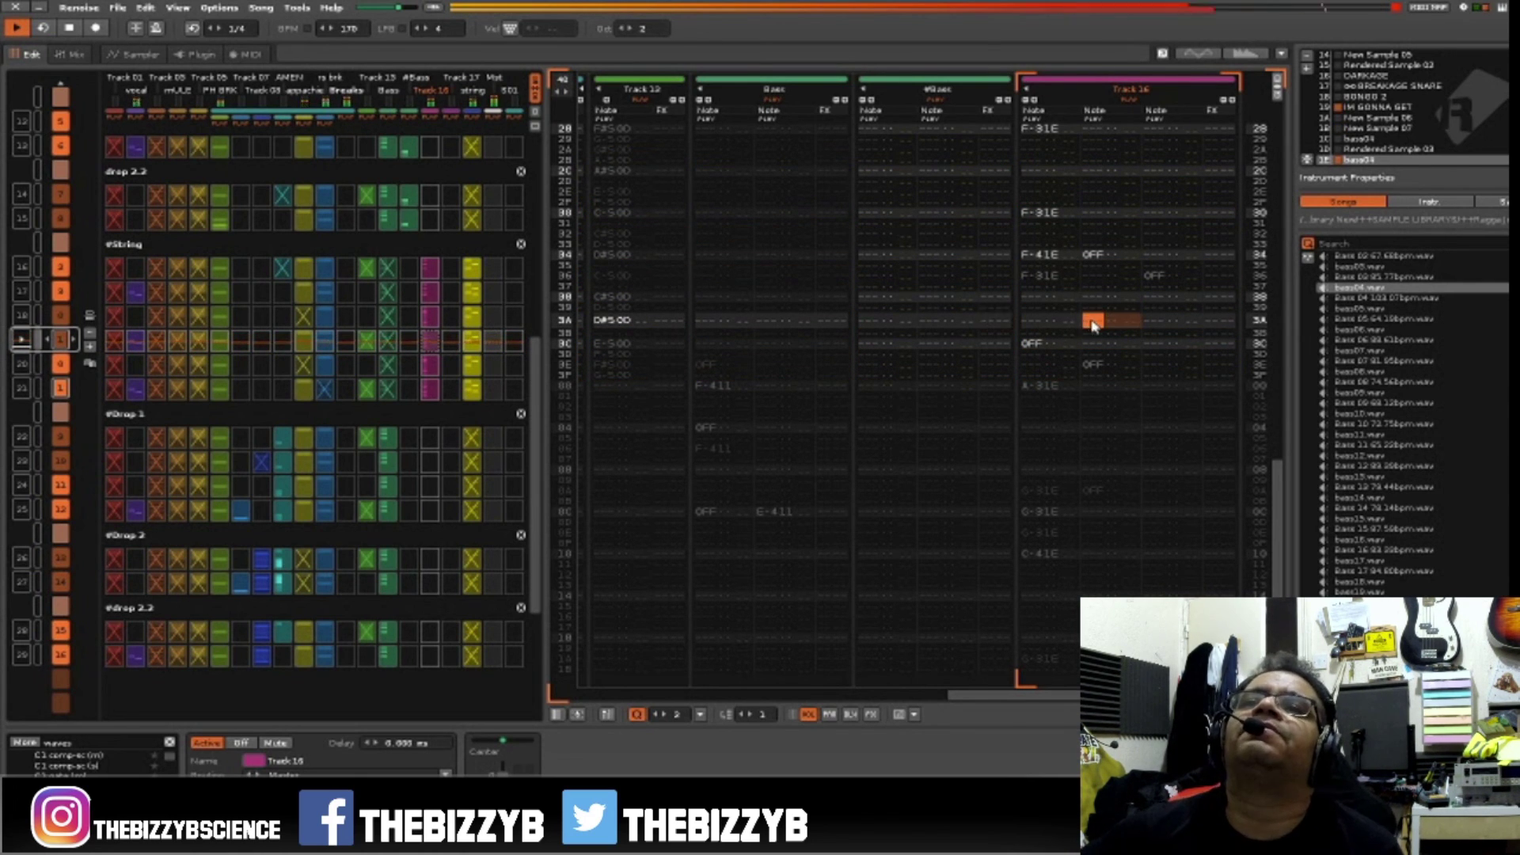
key("r")
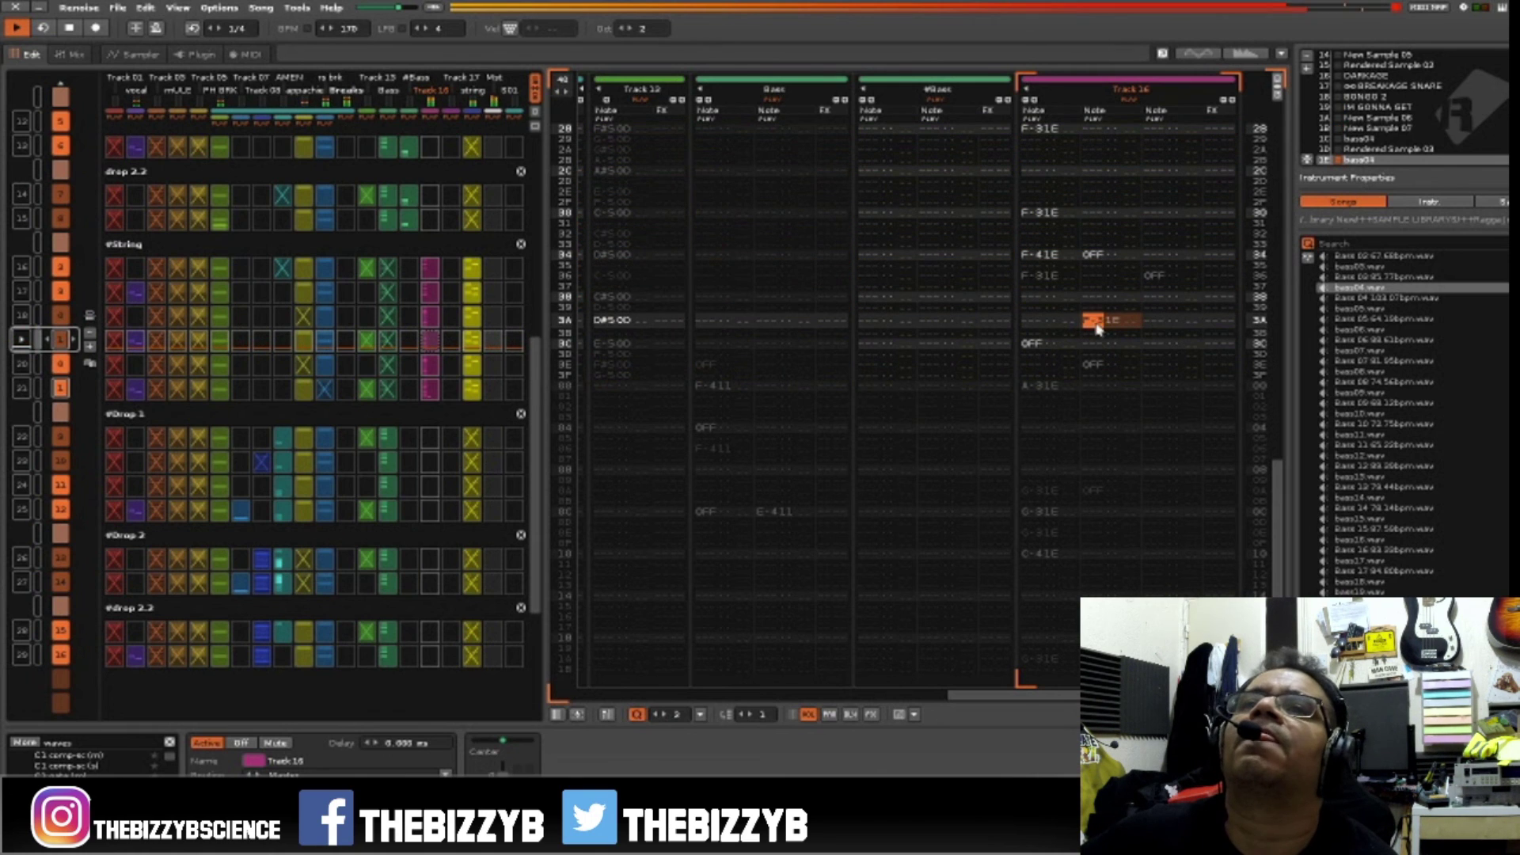
right_click(1033, 349)
left_click(1083, 378)
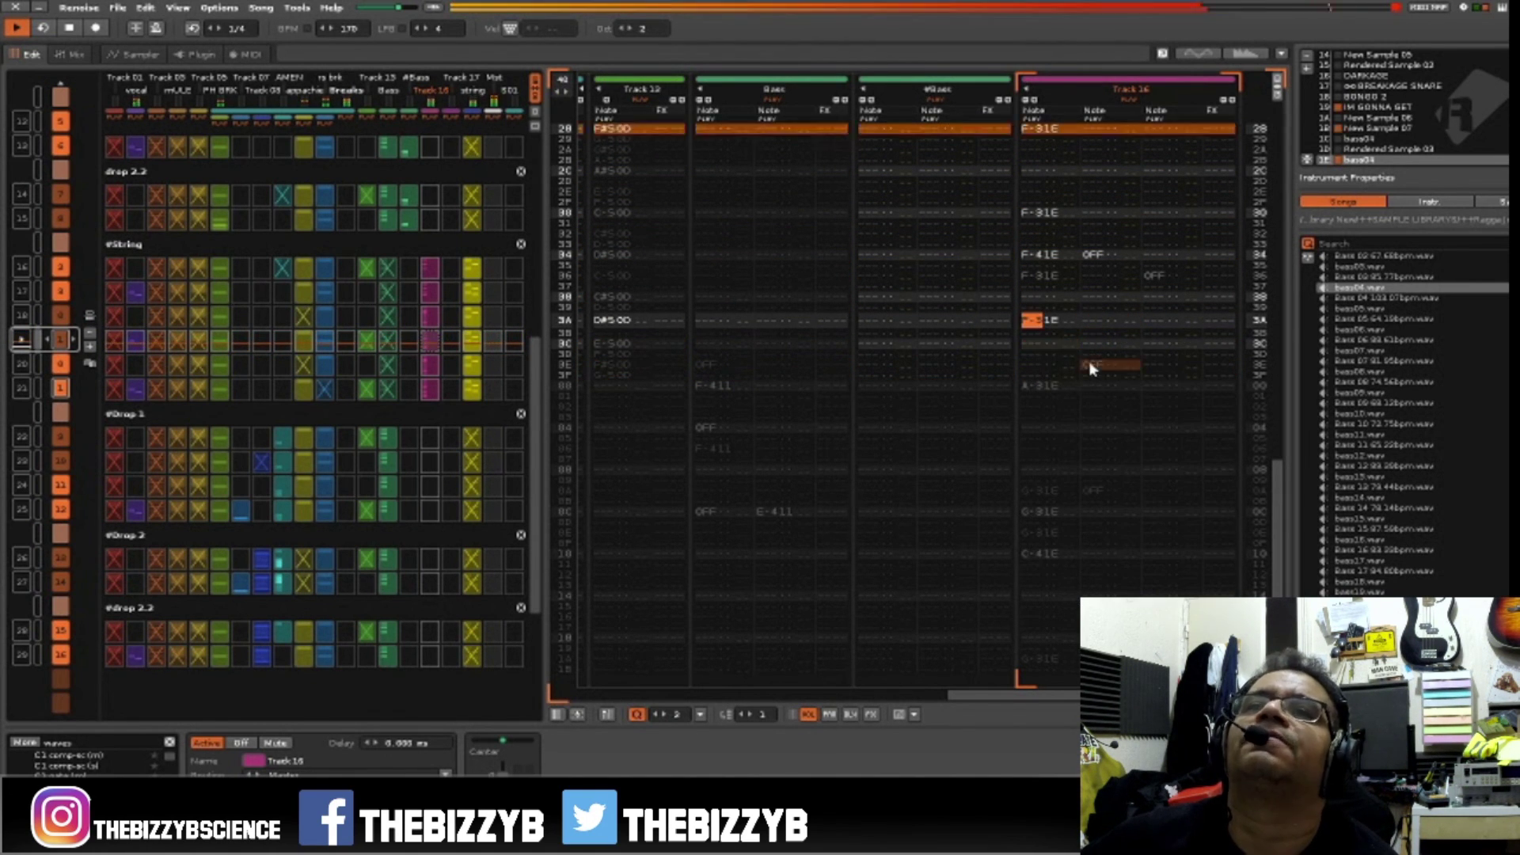